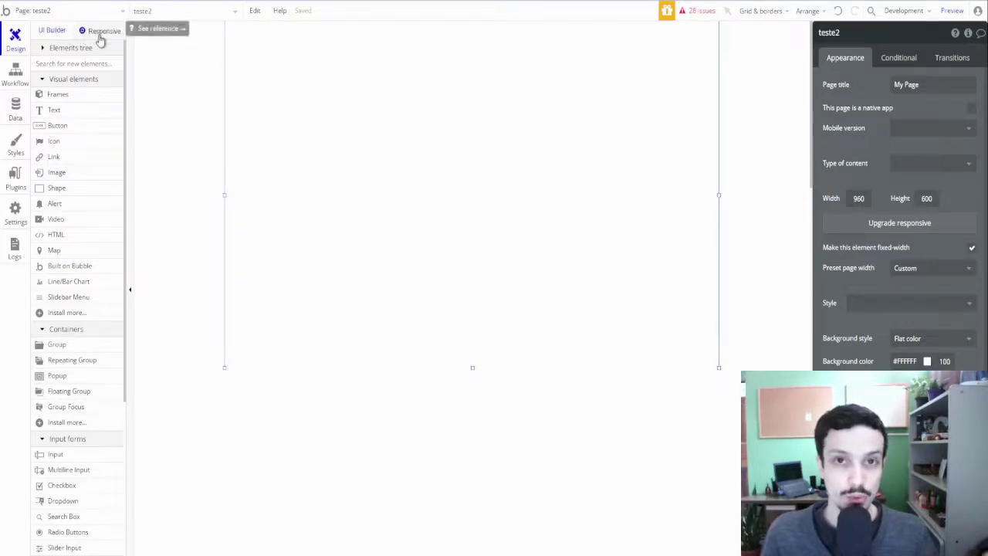
# Upgrade the page teste2 to the new responsive engine.
pyautogui.click(97, 35)
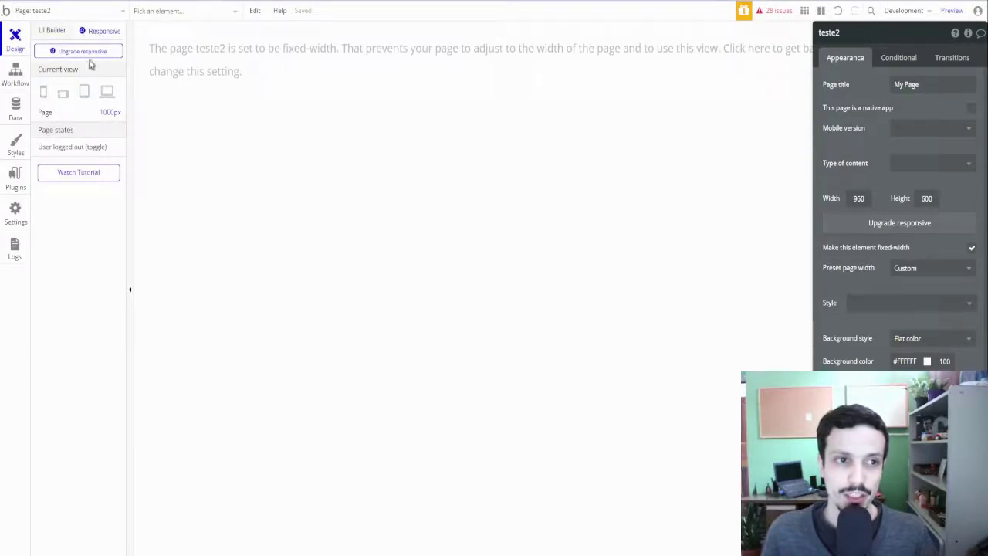
pyautogui.click(83, 52)
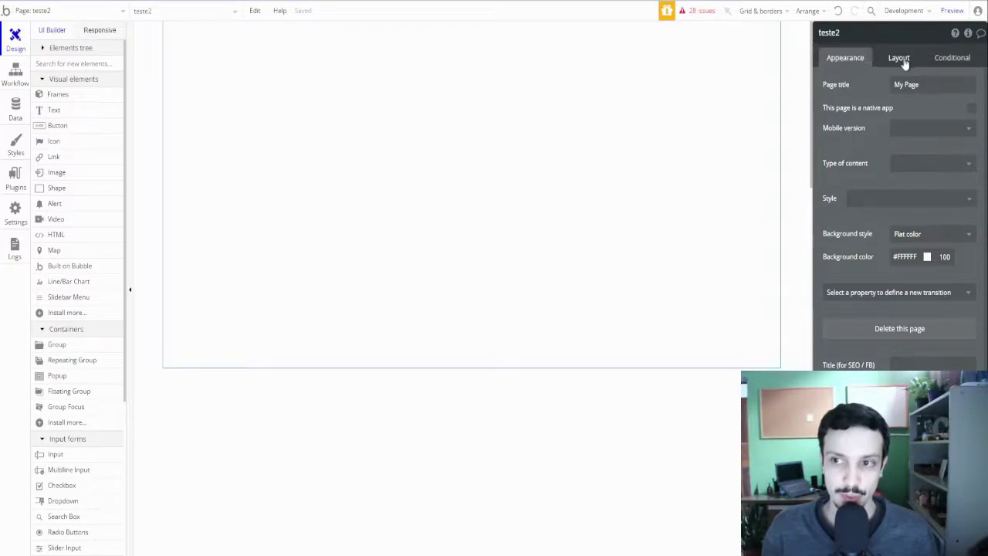
# Set the page's container layout to Fixed in its layout properties.
pyautogui.click(903, 62)
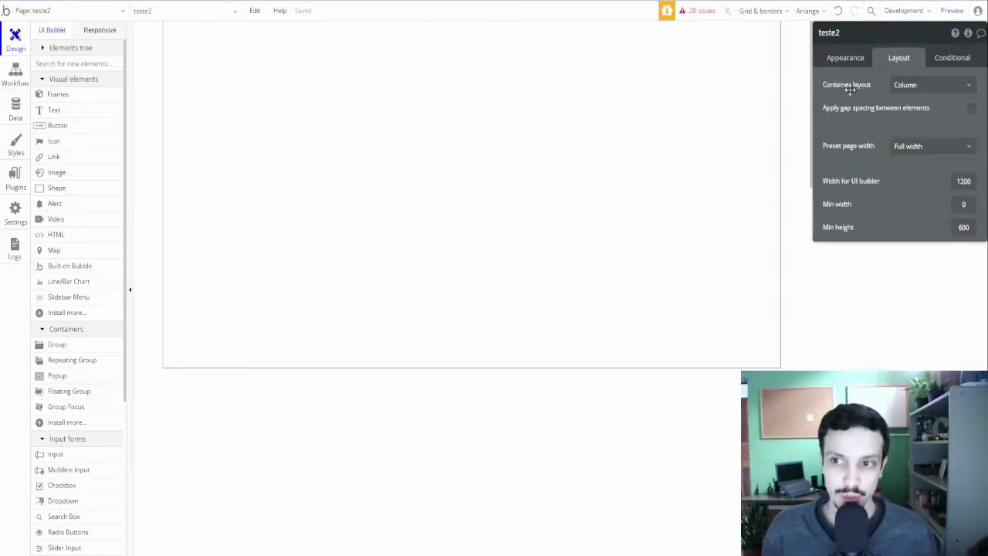
pyautogui.click(921, 91)
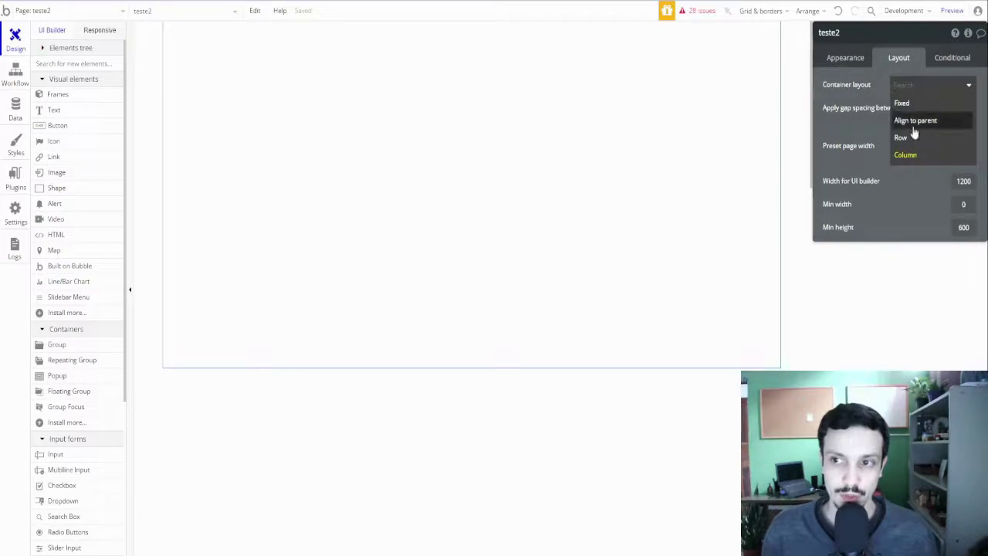
pyautogui.click(919, 108)
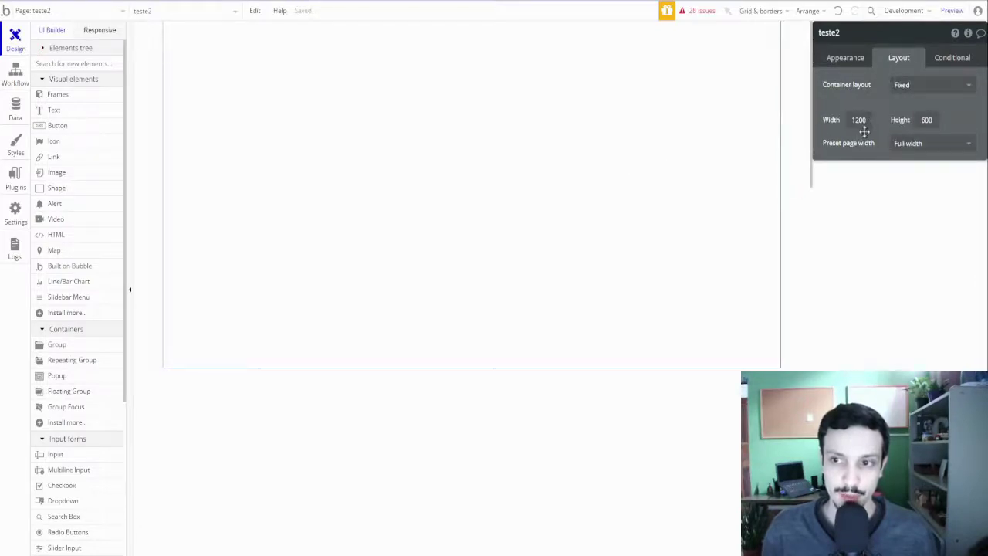
# Try the Align to parent and Row container layouts on the page and return it to Fixed.
pyautogui.click(937, 86)
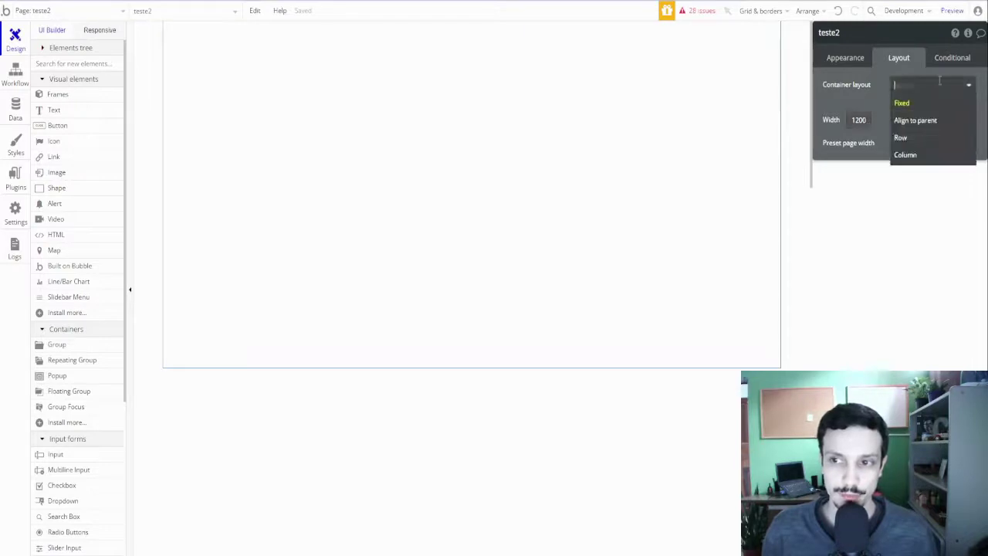
pyautogui.click(916, 123)
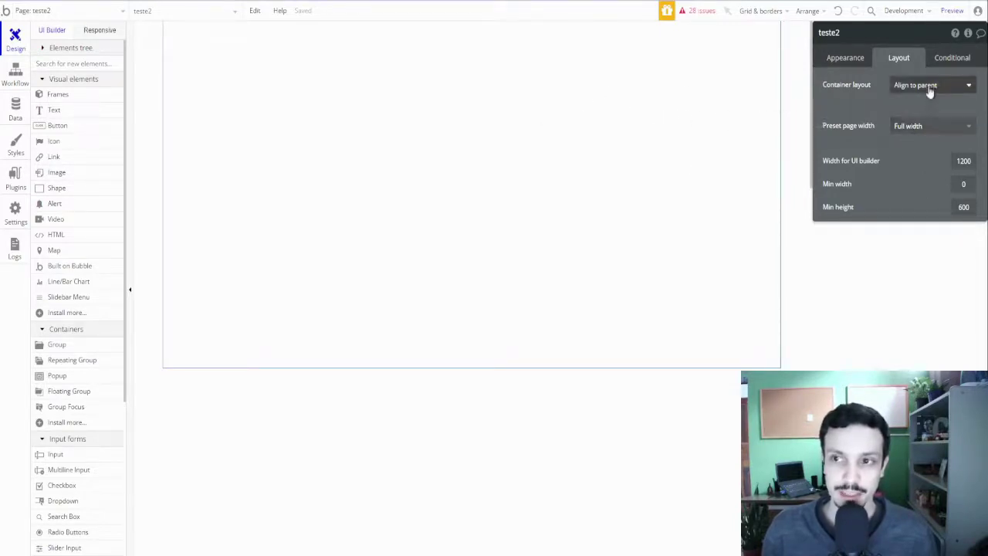
pyautogui.click(960, 86)
pyautogui.click(925, 139)
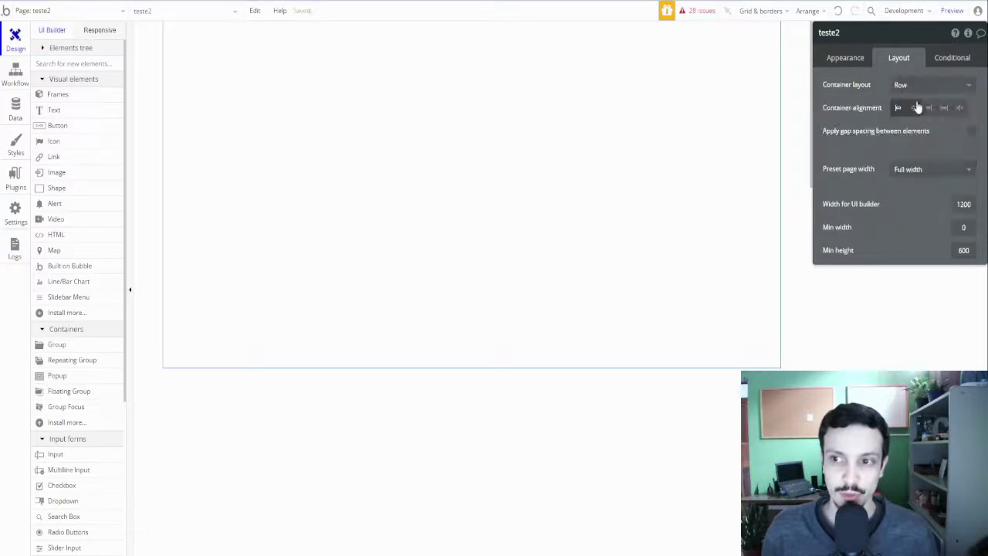
pyautogui.click(927, 85)
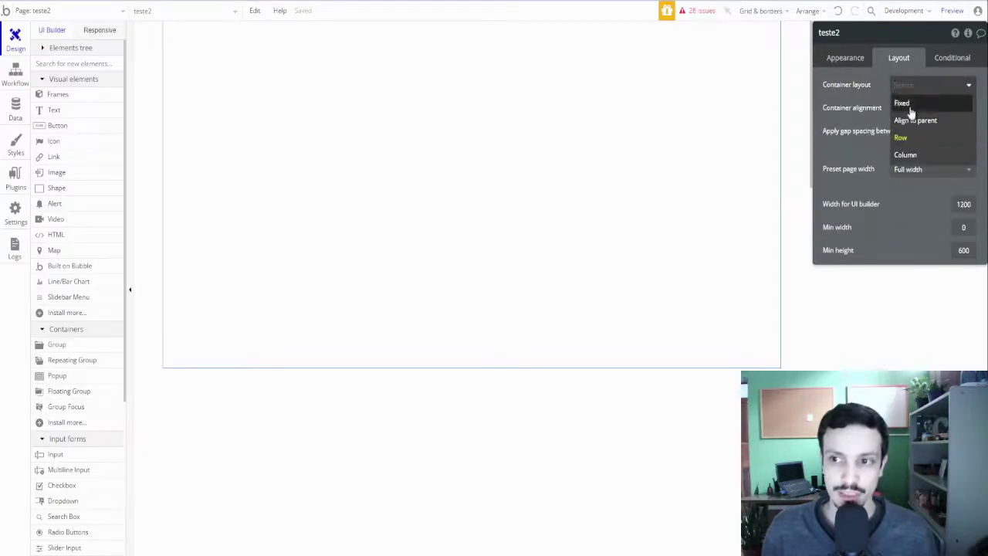
pyautogui.click(904, 104)
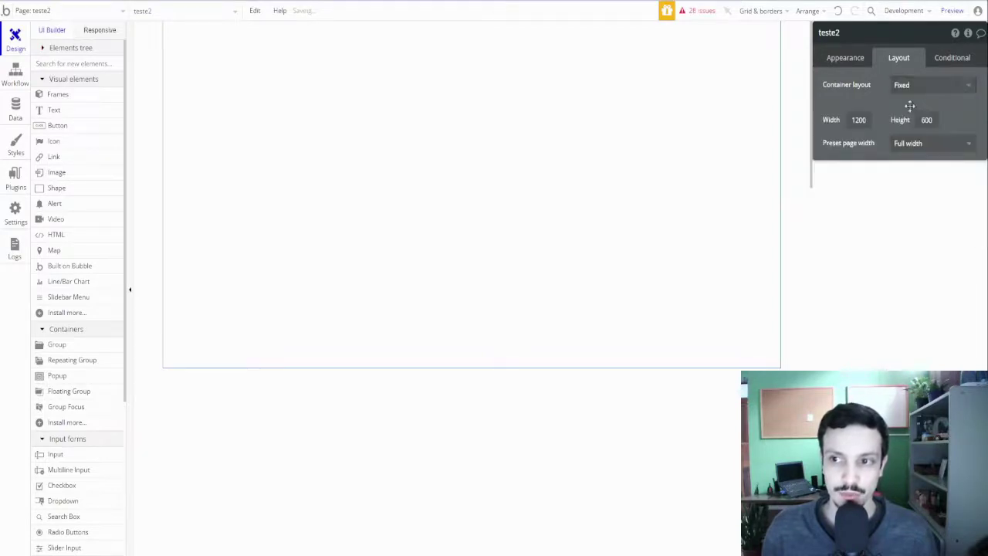
pyautogui.click(54, 141)
pyautogui.moveTo(346, 109); pyautogui.dragTo(383, 162)
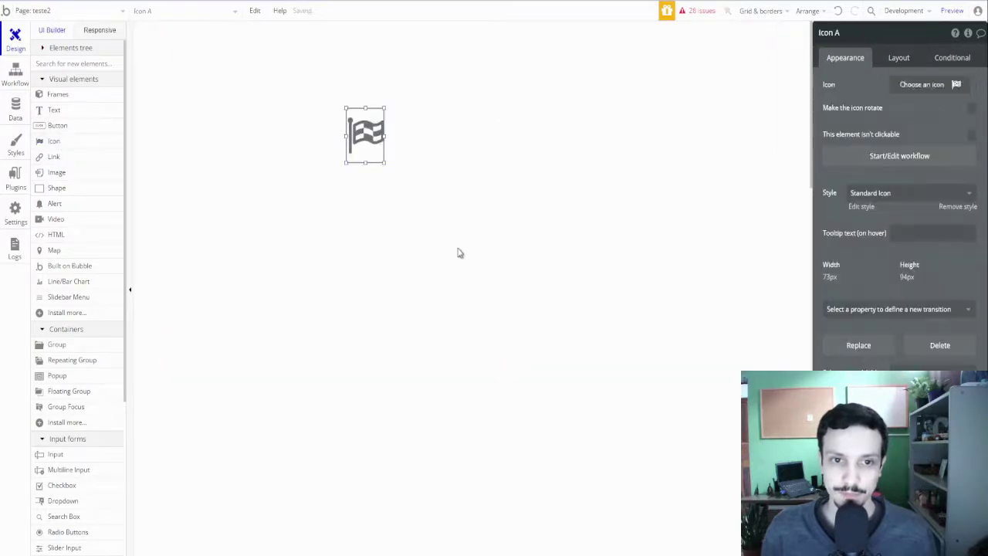
pyautogui.press('Delete')
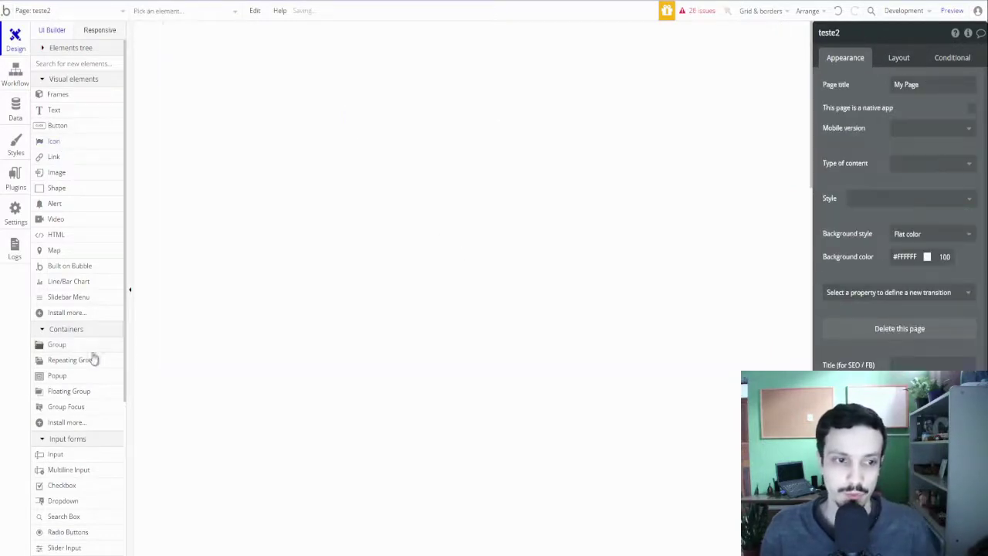
# Draw a group about 333 by 204 px on the page and set its container layout to Align to parent.
pyautogui.click(61, 347)
pyautogui.moveTo(286, 155); pyautogui.dragTo(459, 274)
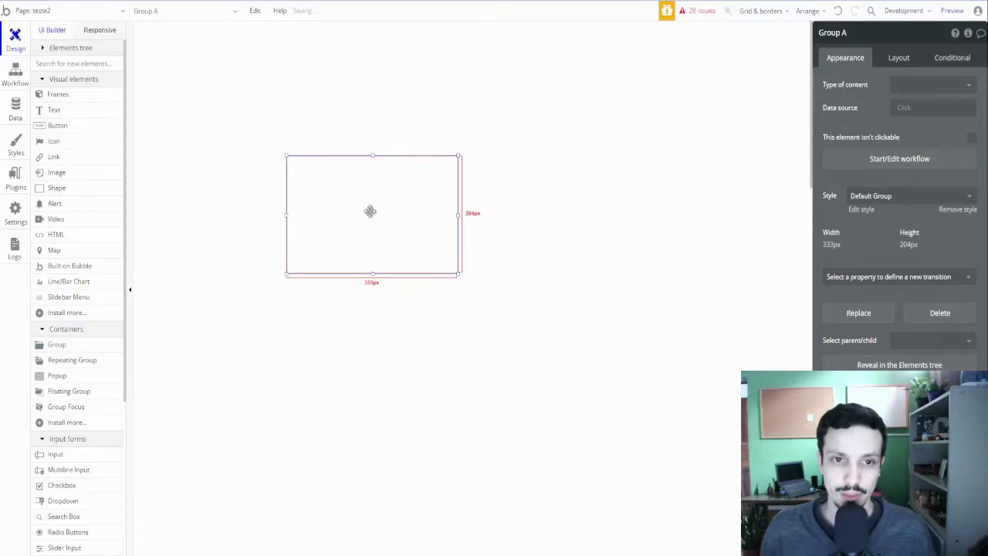
pyautogui.click(895, 55)
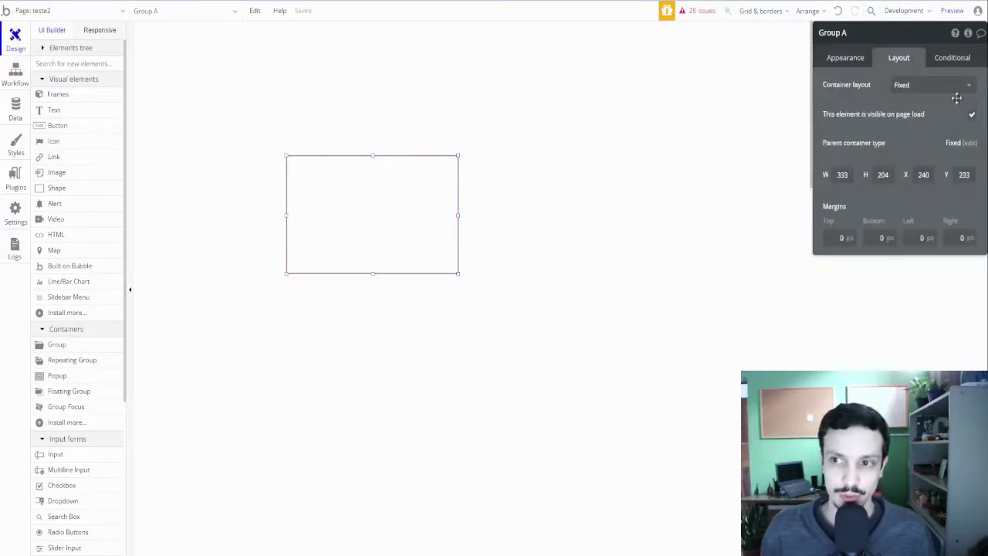
pyautogui.click(948, 86)
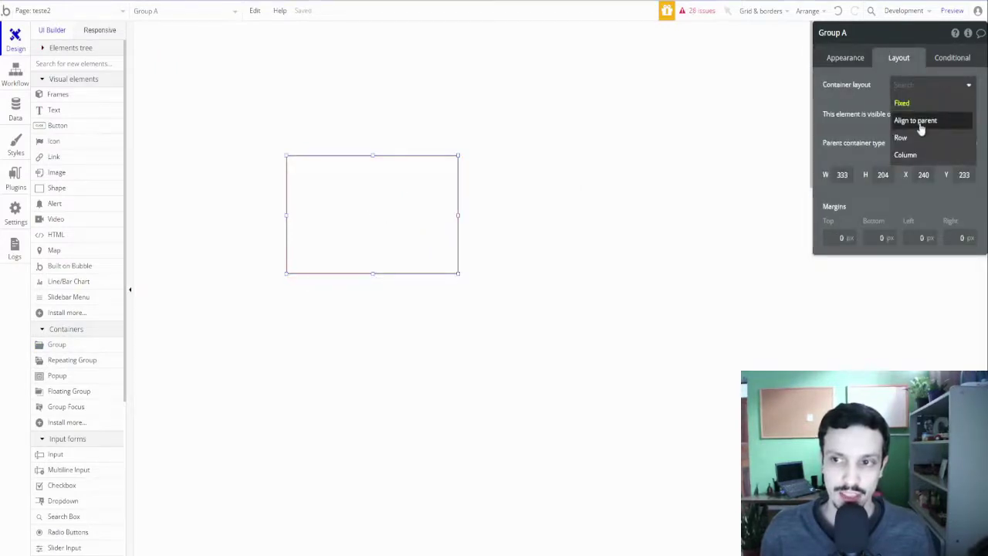
pyautogui.click(919, 123)
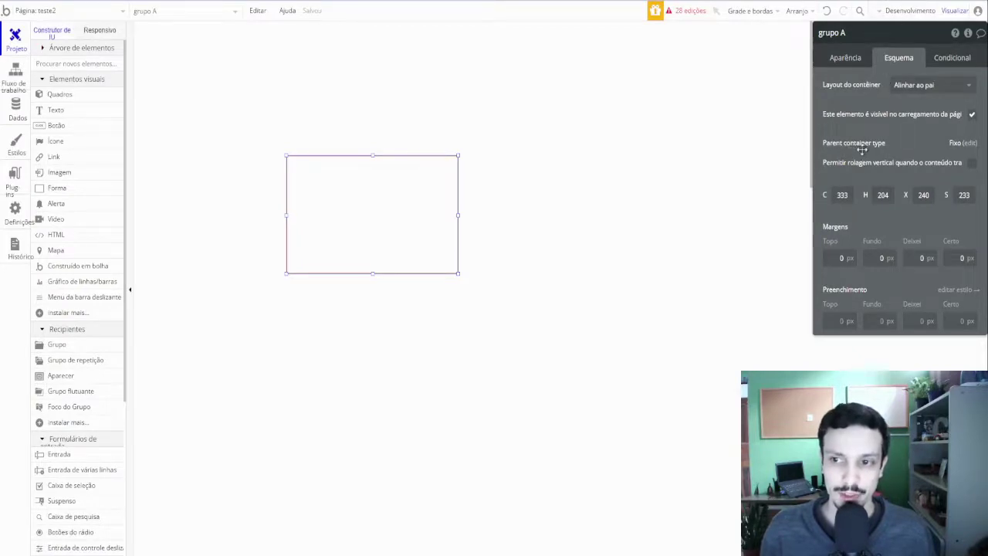
# Check the group's parent container type and the page's layout, and move the group to about X 468, Y 197.
pyautogui.moveTo(882, 155)
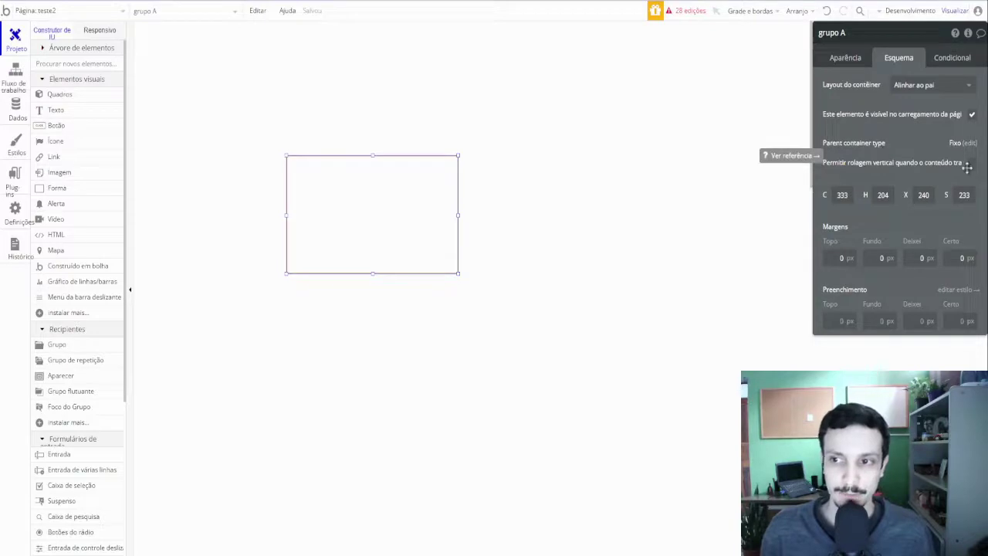
pyautogui.click(593, 154)
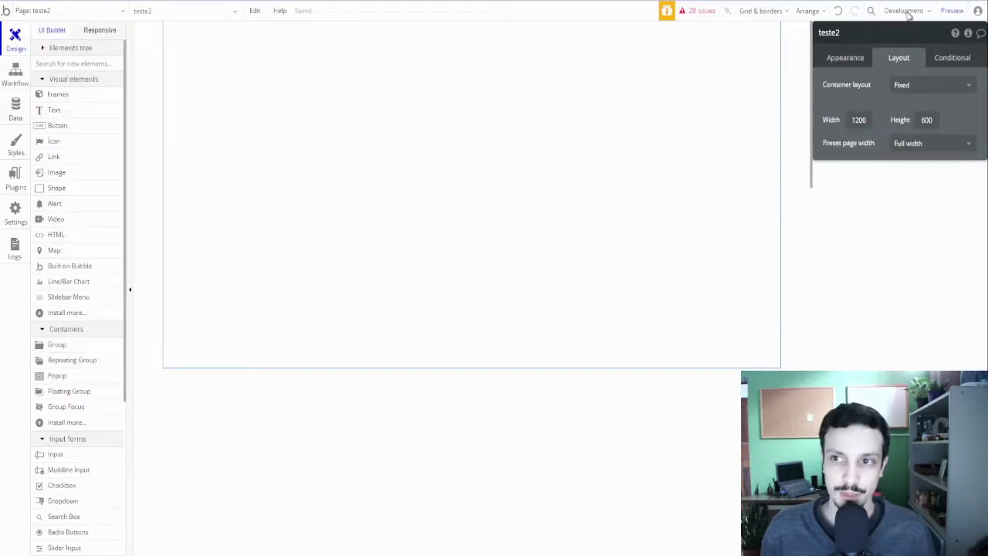
pyautogui.click(373, 194)
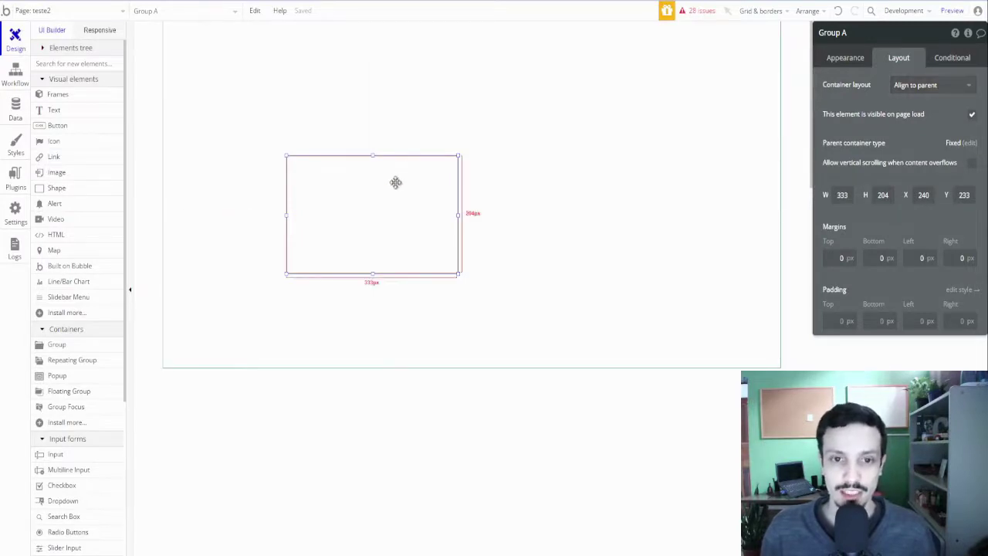
pyautogui.moveTo(440, 220); pyautogui.dragTo(565, 179)
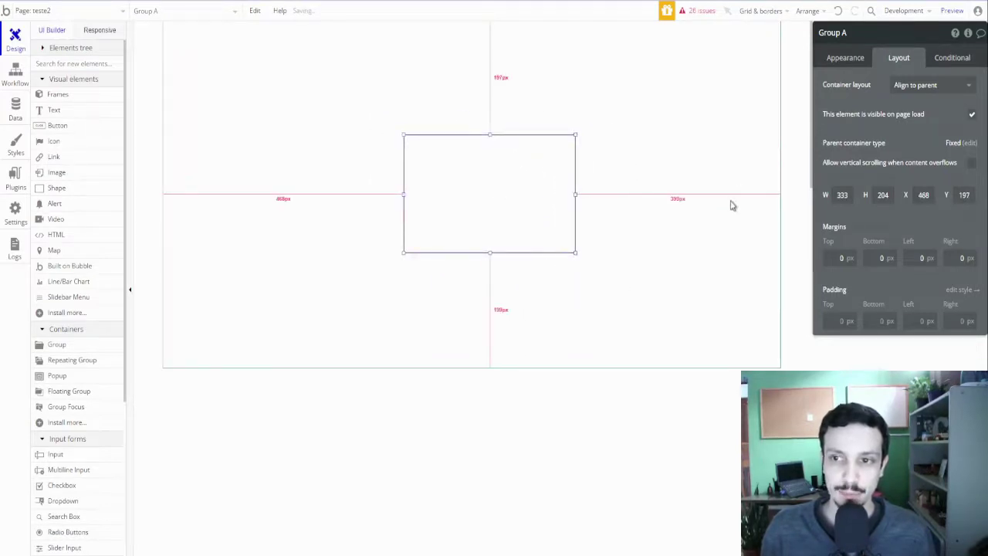
# Delete the group from the page.
pyautogui.click(717, 140)
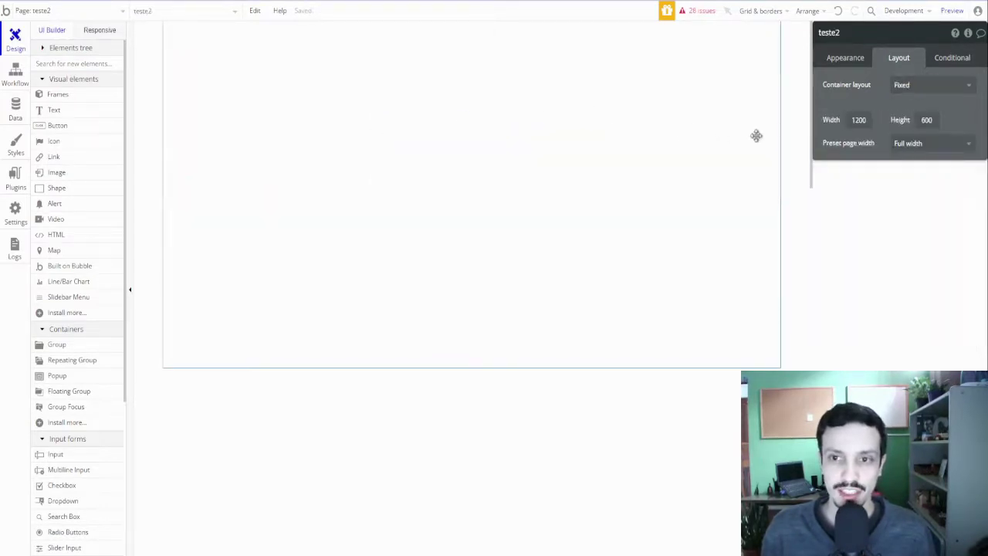
pyautogui.click(514, 220)
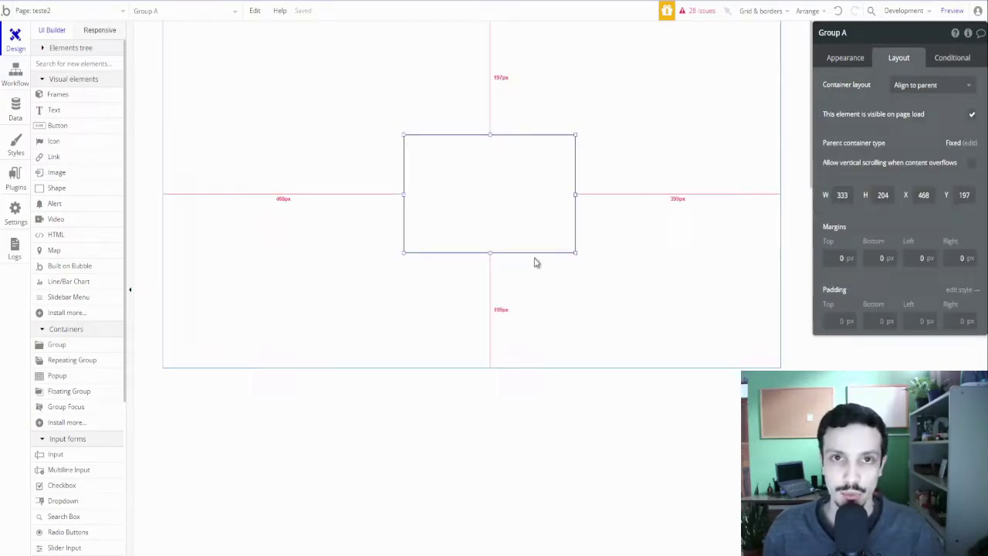
pyautogui.click(630, 162)
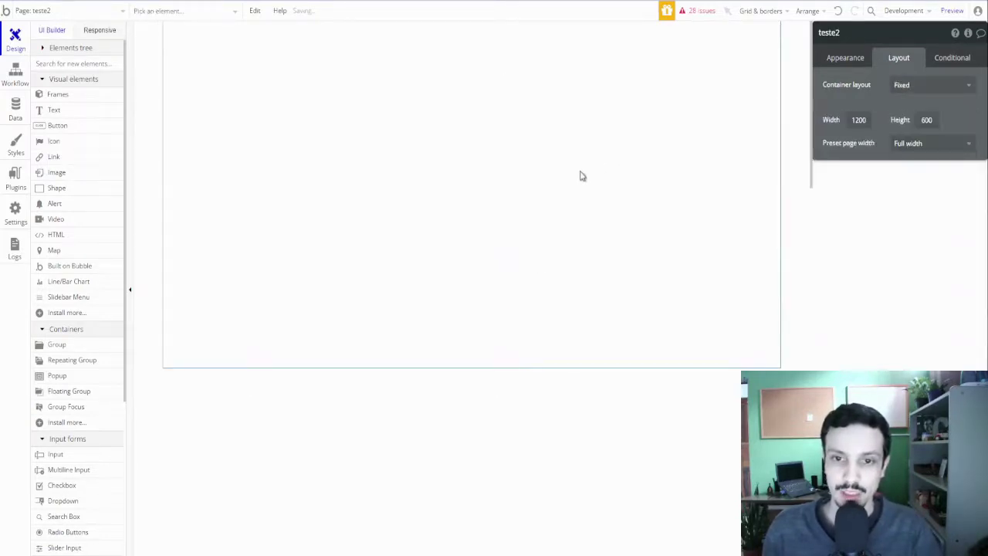
# Try the Row container layout on the page and settle on Column.
pyautogui.click(926, 87)
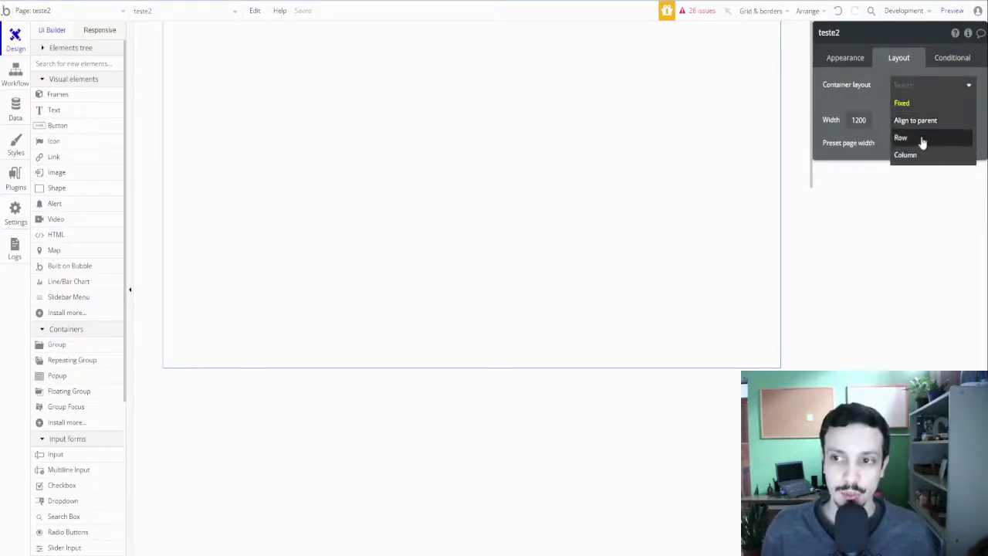
pyautogui.click(922, 139)
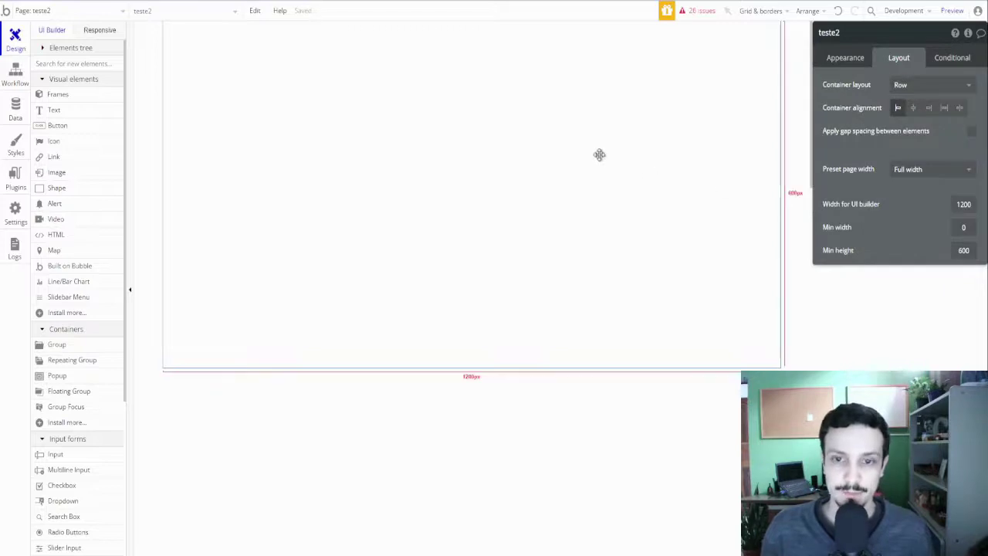
pyautogui.click(930, 85)
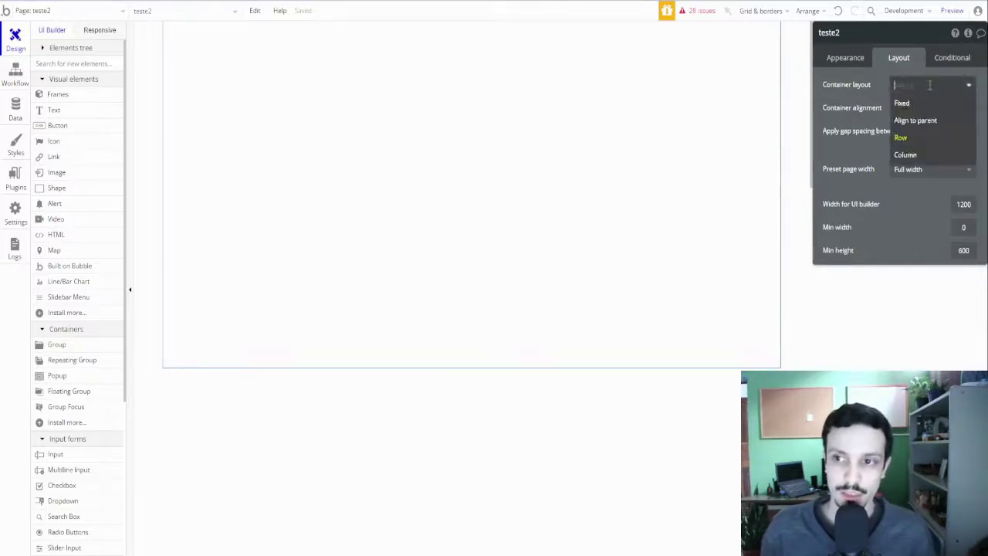
pyautogui.click(931, 156)
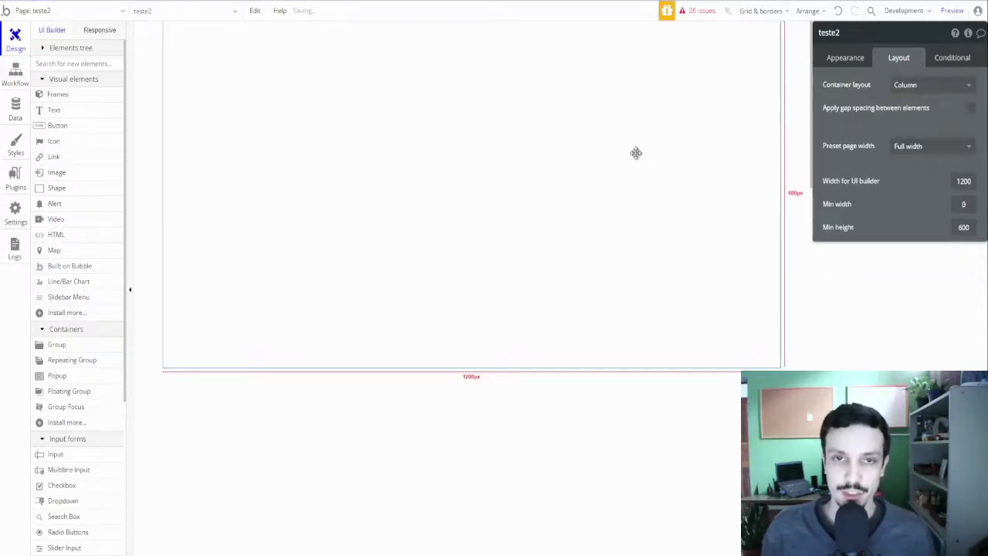
pyautogui.click(918, 90)
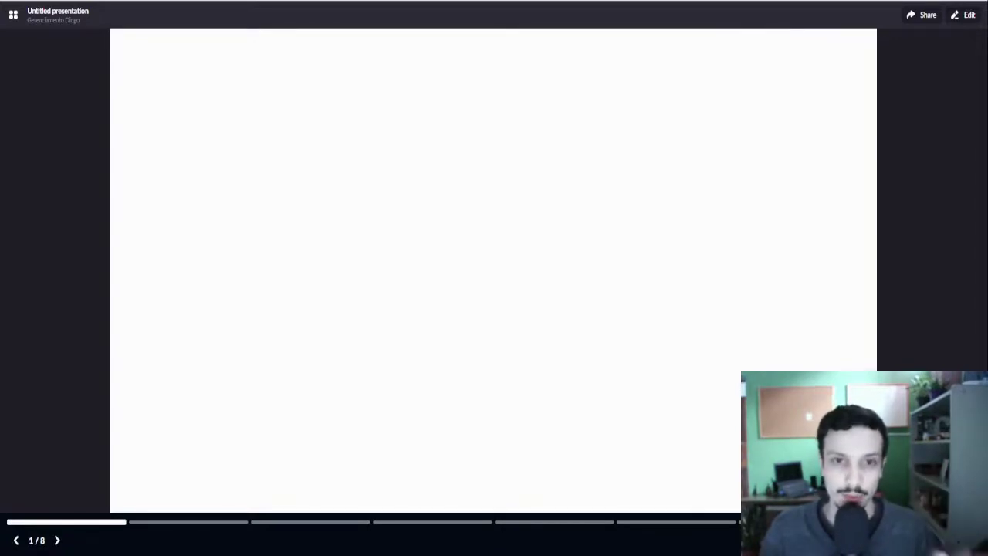
pyautogui.press('Right')
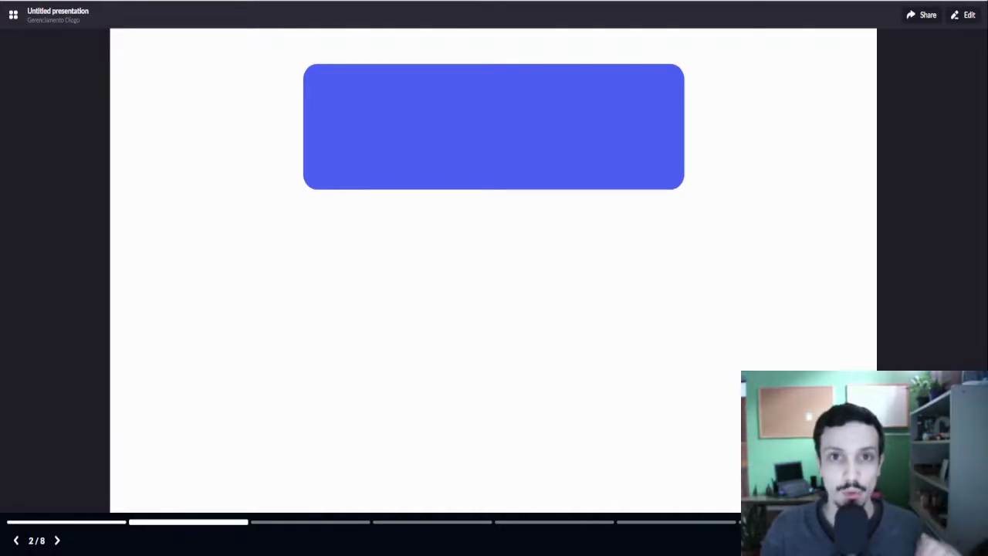
pyautogui.press('Right')
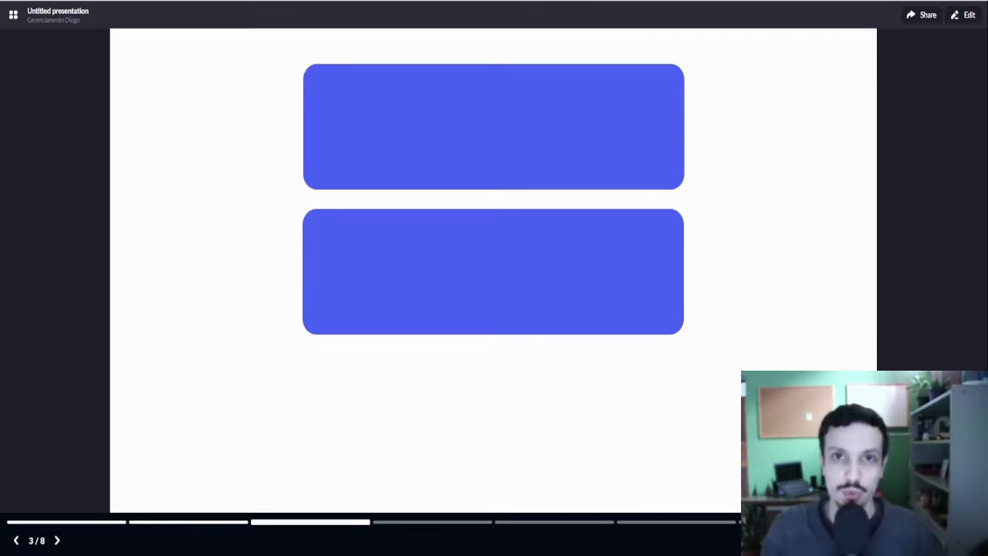
pyautogui.press('Right')
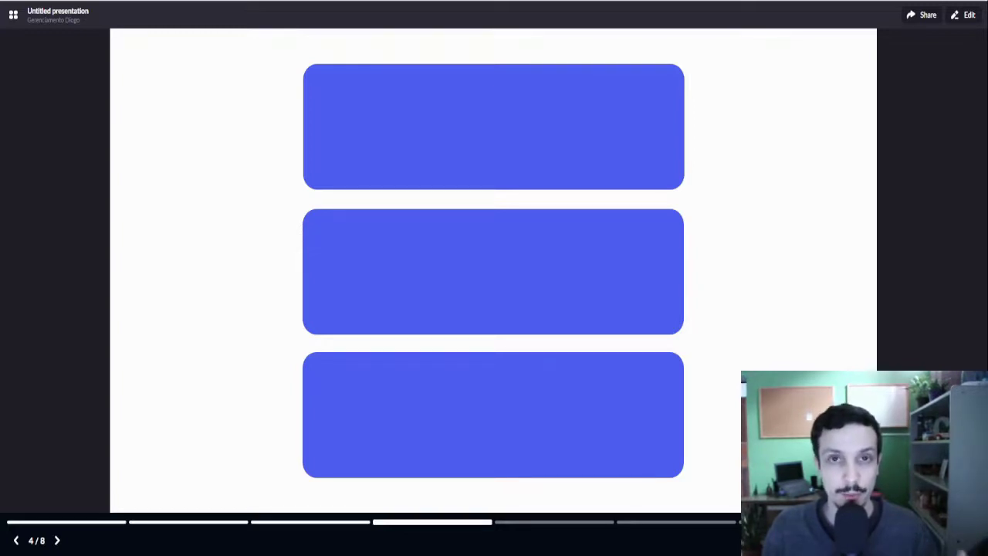
pyautogui.press('Right')
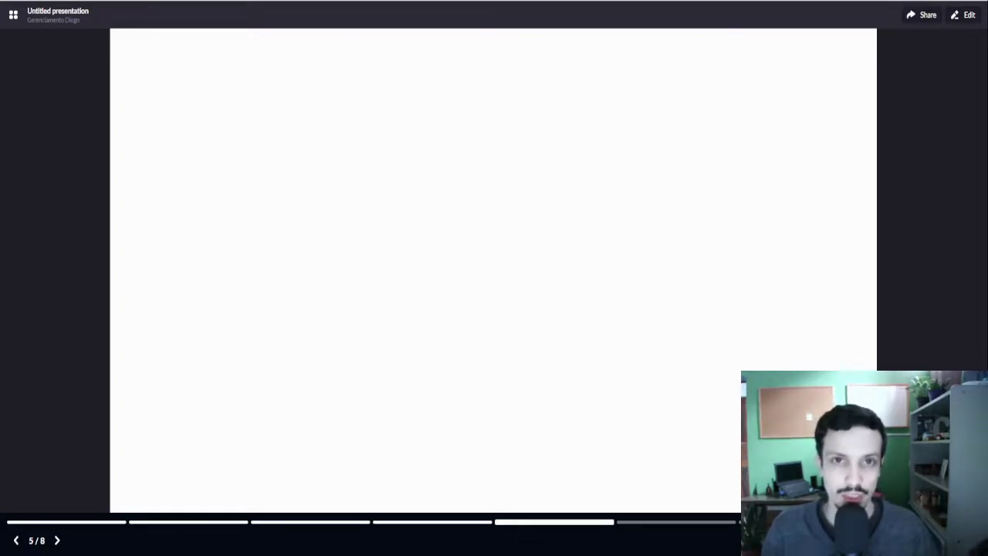
pyautogui.press('Right')
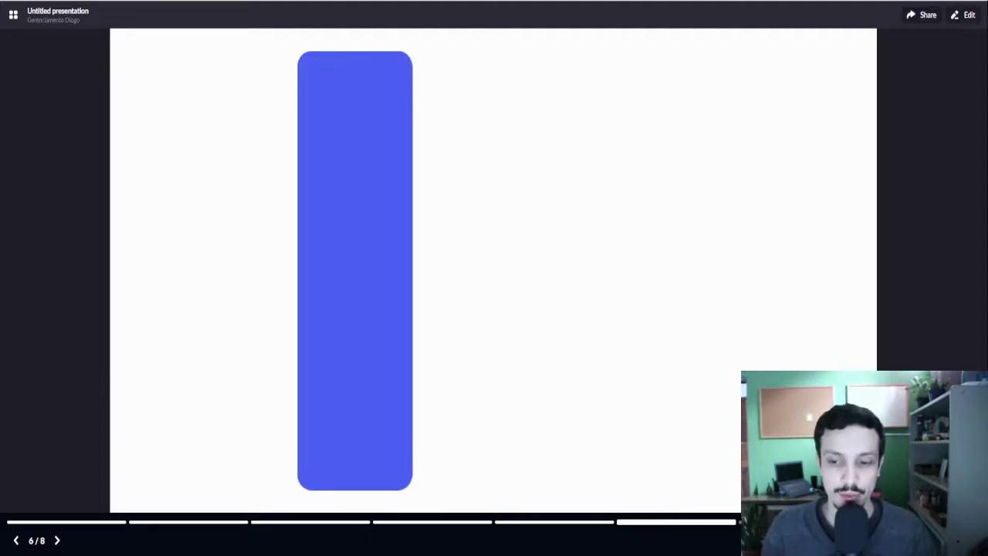
pyautogui.press('Right')
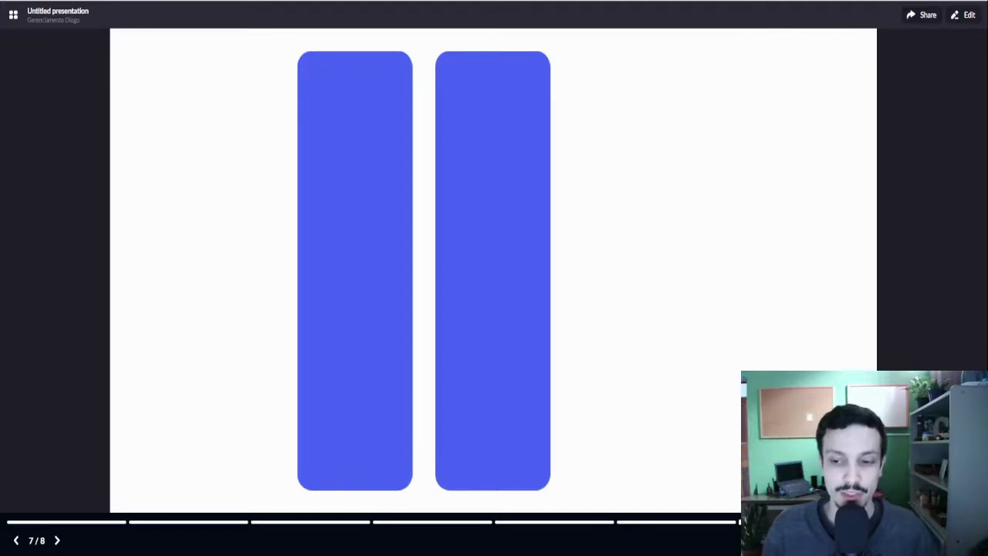
pyautogui.press('Right')
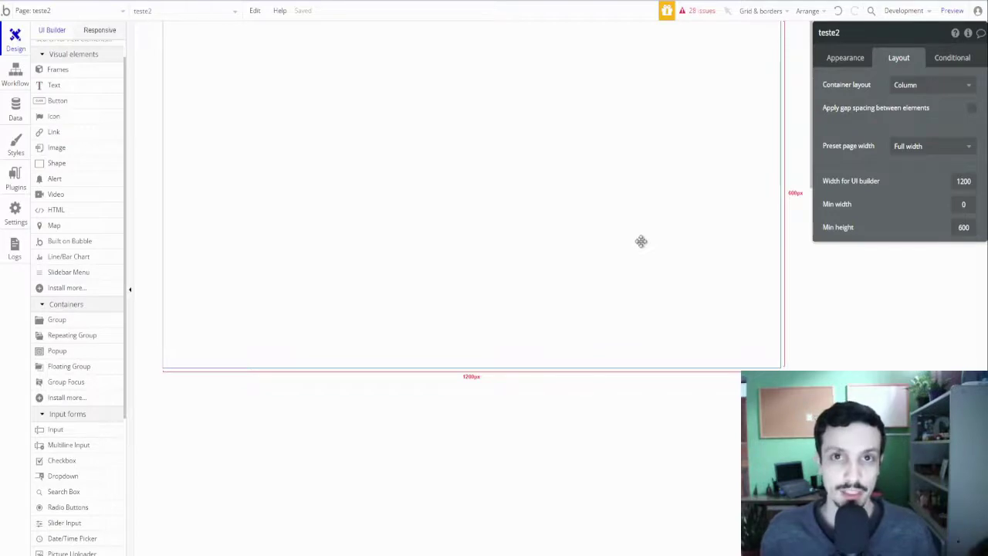
# Draw a group about 773 by 165 px on the Column page and give it the Group - Tips style.
pyautogui.click(62, 324)
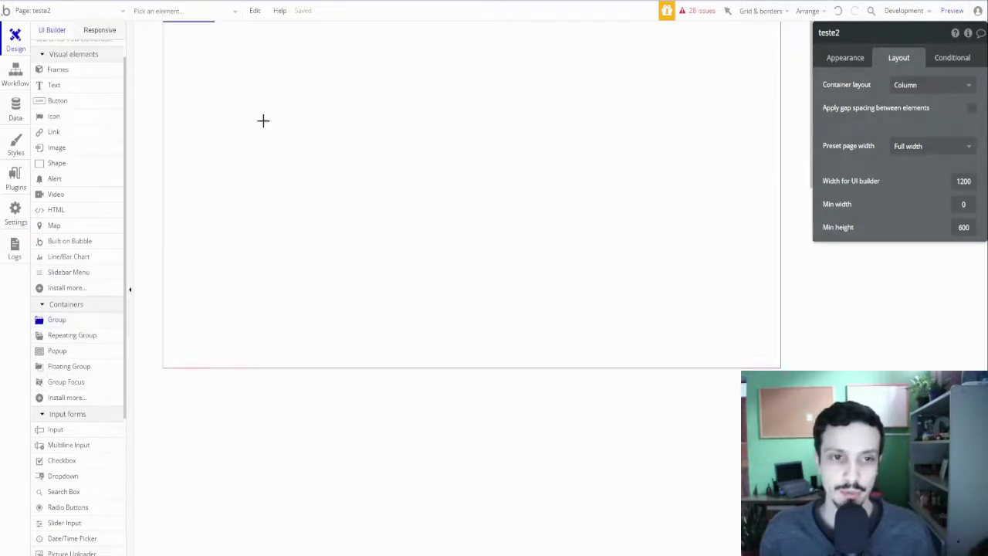
pyautogui.moveTo(265, 88)
pyautogui.mouseDown()
pyautogui.moveTo(661, 183)
pyautogui.moveTo(660, 191)
pyautogui.mouseUp()
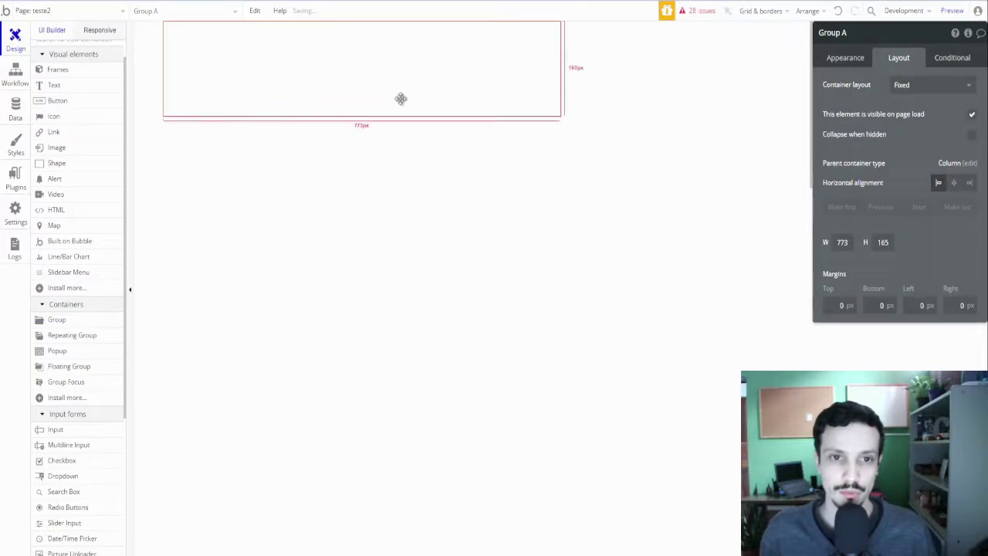
pyautogui.click(859, 59)
pyautogui.click(900, 198)
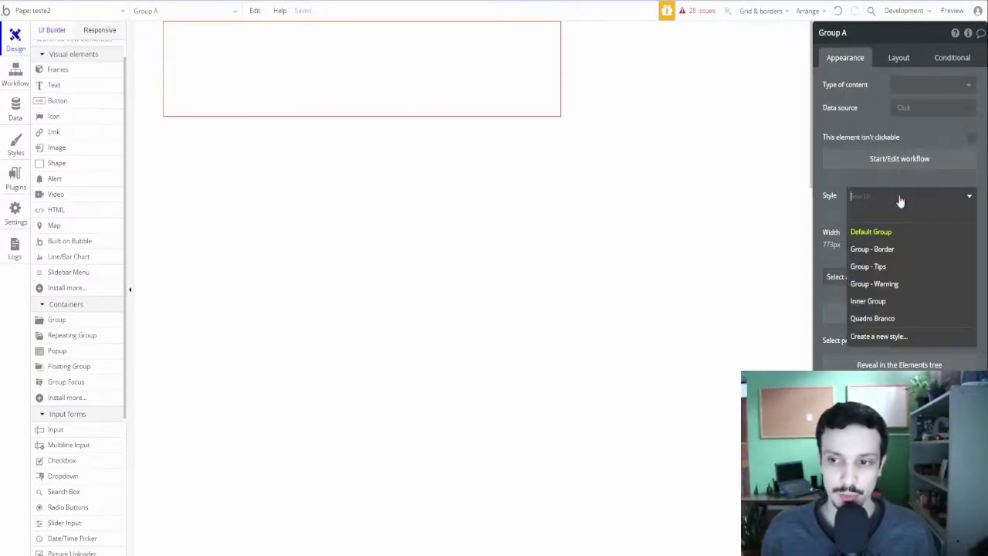
pyautogui.click(886, 268)
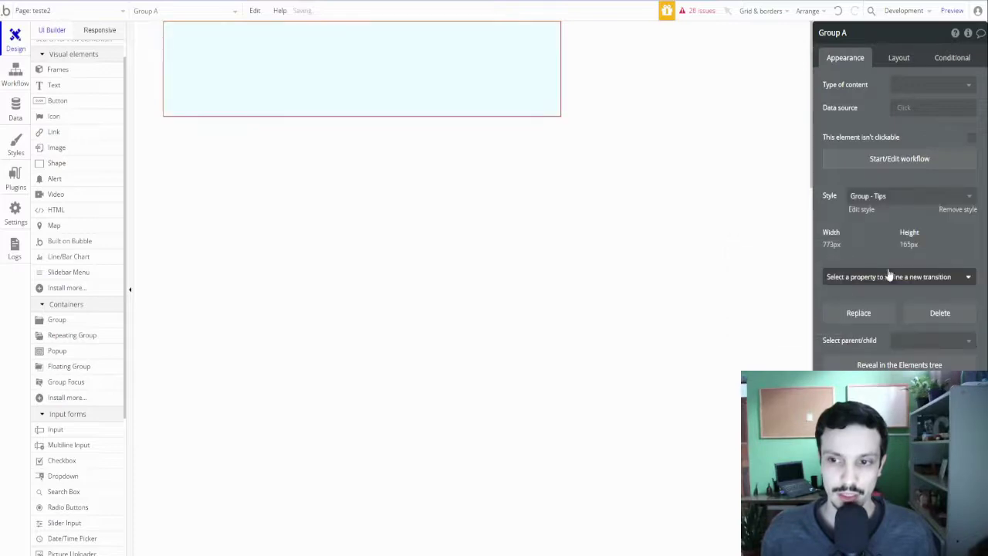
# Centre the blue group horizontally on the page and review its layout against the page's Column layout.
pyautogui.click(897, 60)
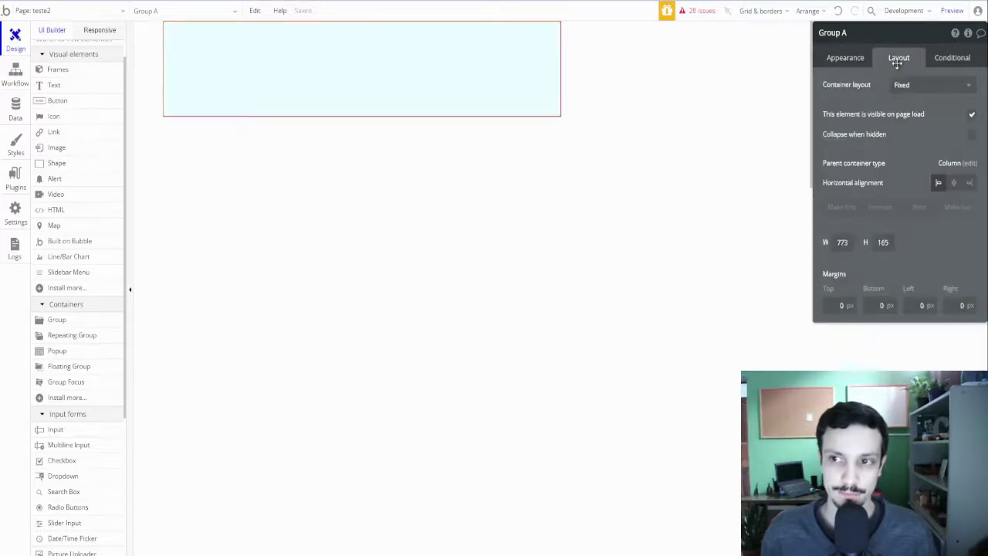
pyautogui.click(954, 183)
pyautogui.click(486, 151)
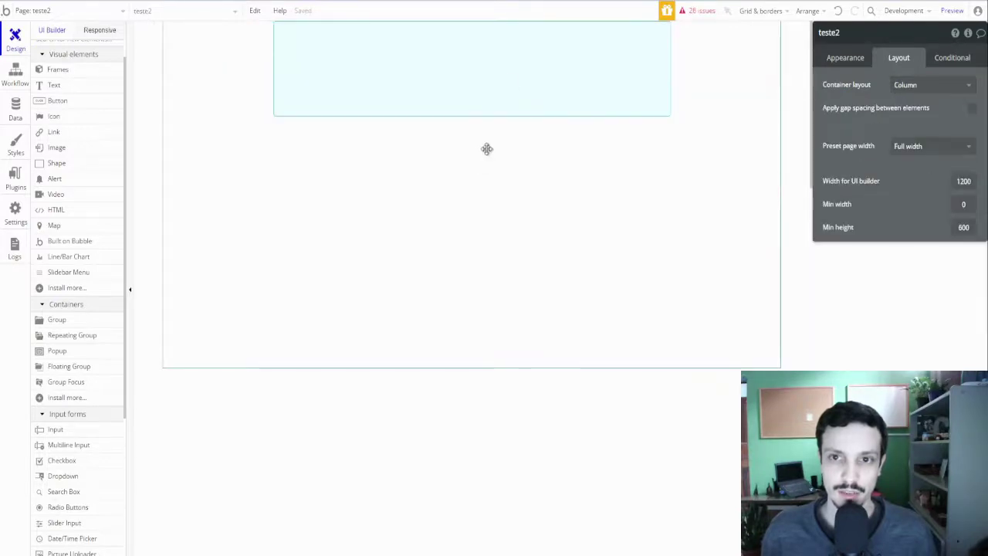
pyautogui.click(509, 73)
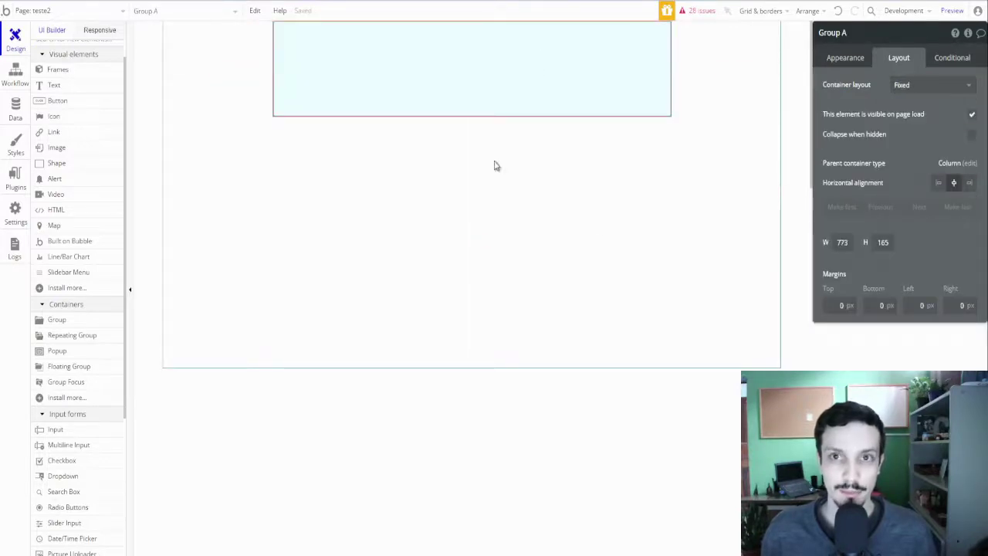
pyautogui.click(664, 183)
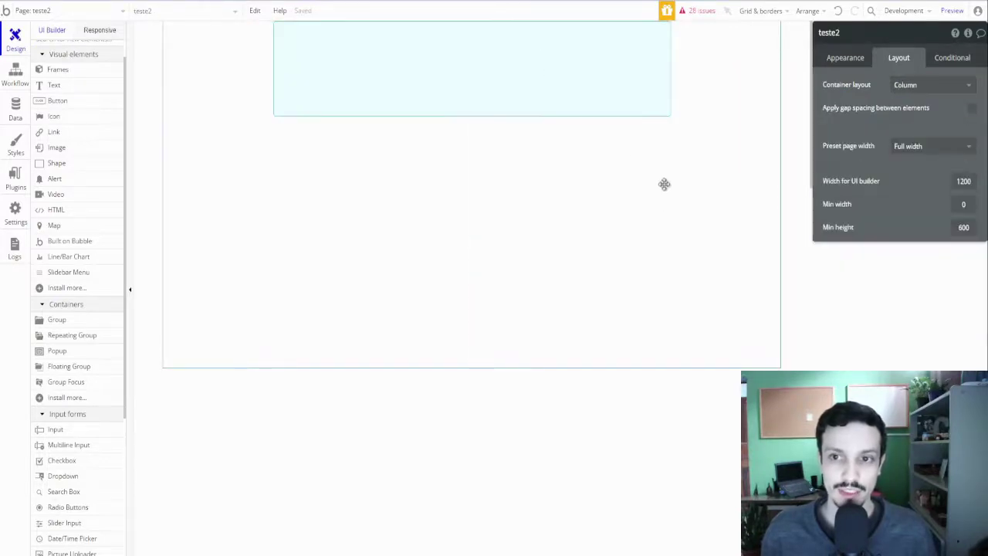
pyautogui.click(517, 58)
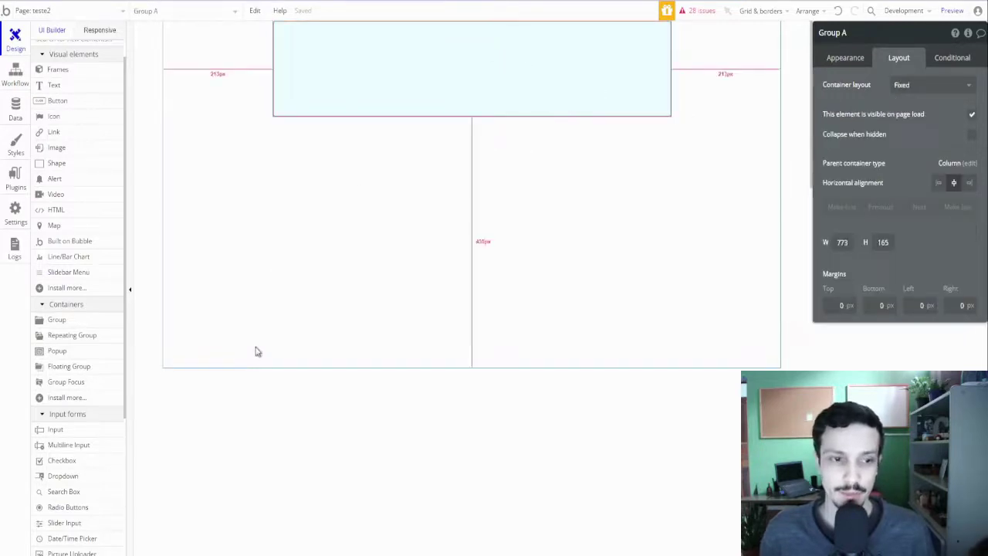
# Draw a second group about 1052 by 140 px below the blue one and give it the Group - Warning style.
pyautogui.click(54, 320)
pyautogui.moveTo(189, 133)
pyautogui.mouseDown()
pyautogui.moveTo(236, 194)
pyautogui.moveTo(730, 215)
pyautogui.mouseUp()
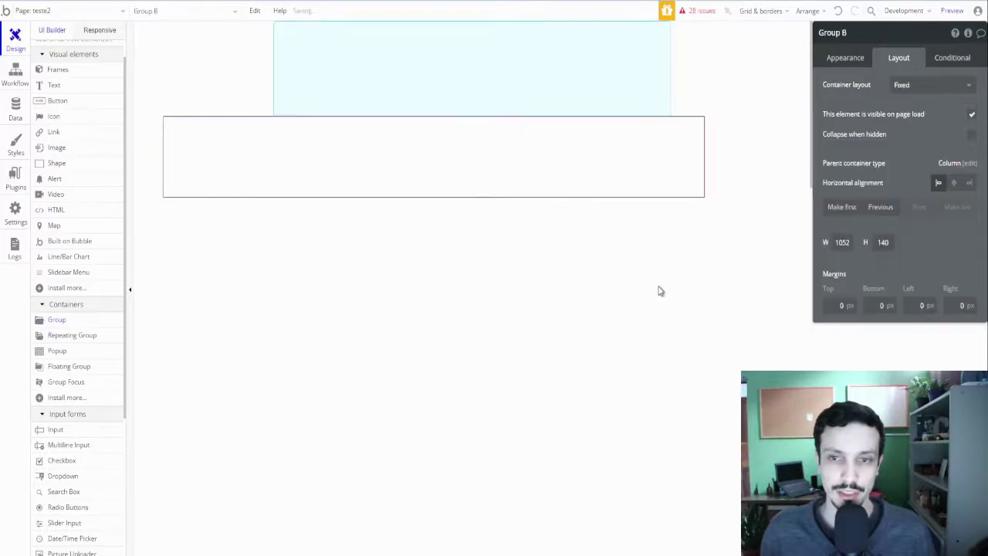
pyautogui.click(846, 57)
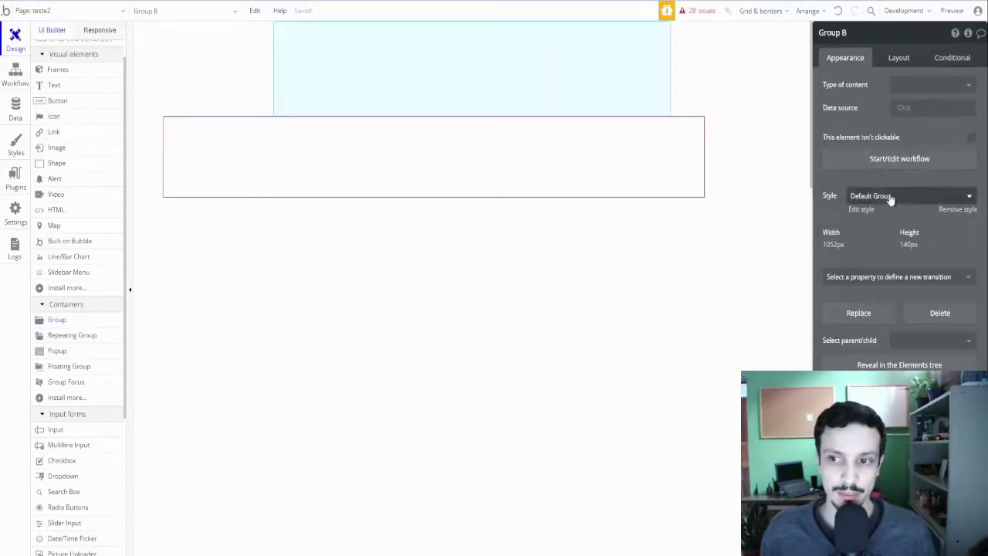
pyautogui.click(890, 198)
pyautogui.click(899, 285)
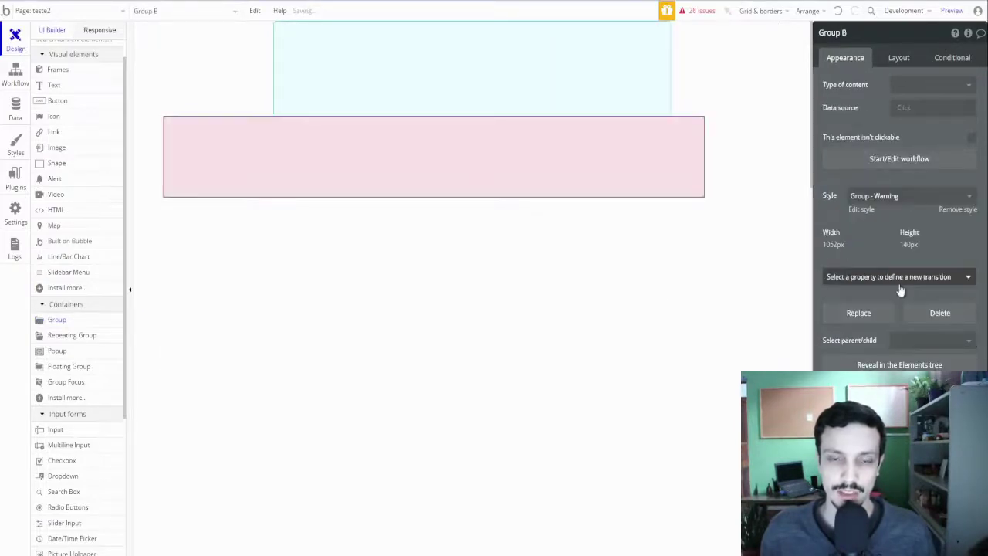
# Centre the pink group horizontally on the page.
pyautogui.click(899, 61)
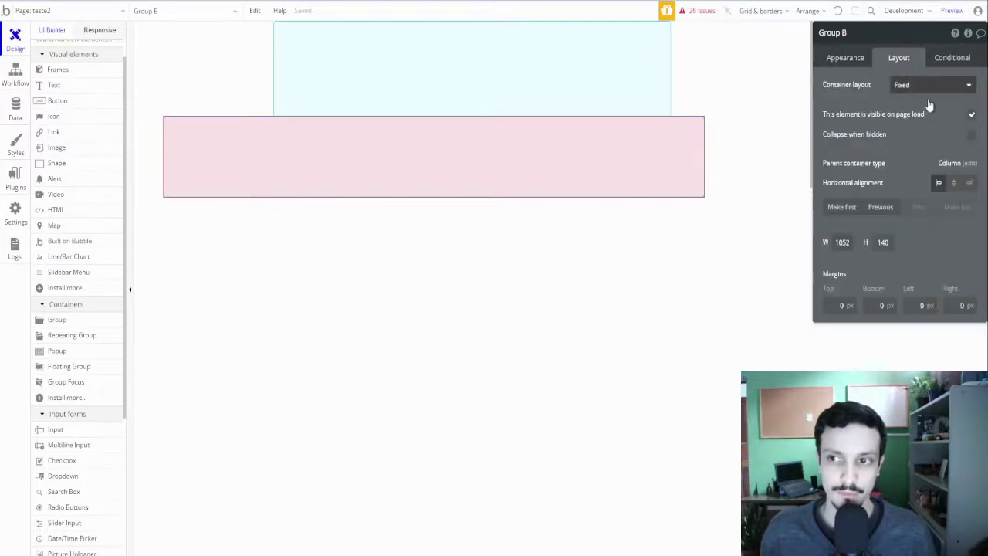
pyautogui.click(953, 182)
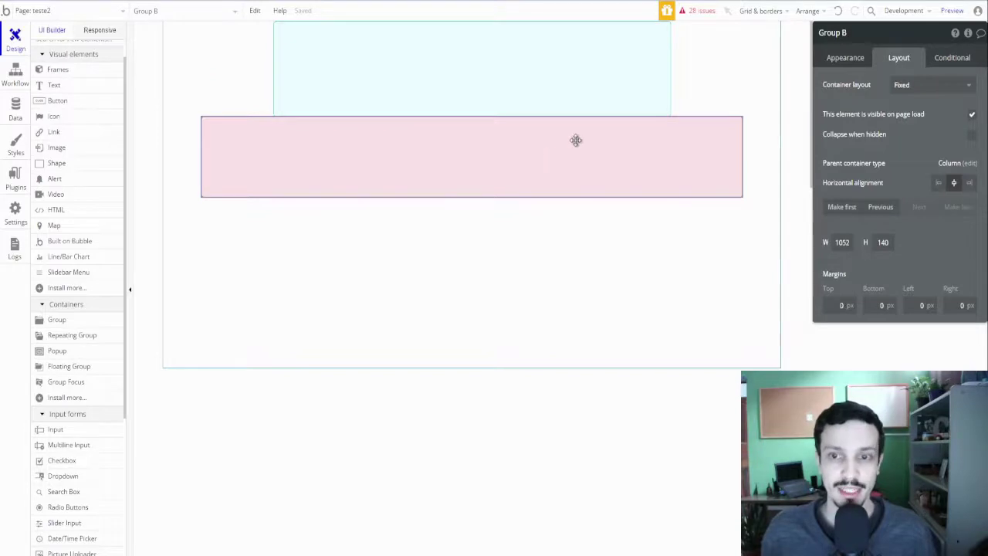
pyautogui.click(734, 95)
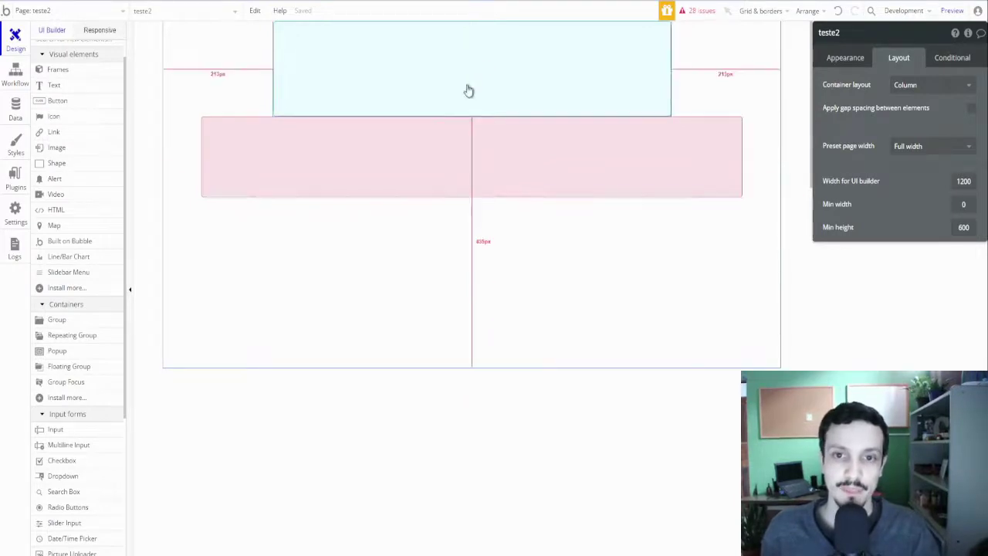
# Delete the pink group and the blue group from the page.
pyautogui.click(468, 91)
pyautogui.click(478, 182)
pyautogui.press('Delete')
pyautogui.click(463, 99)
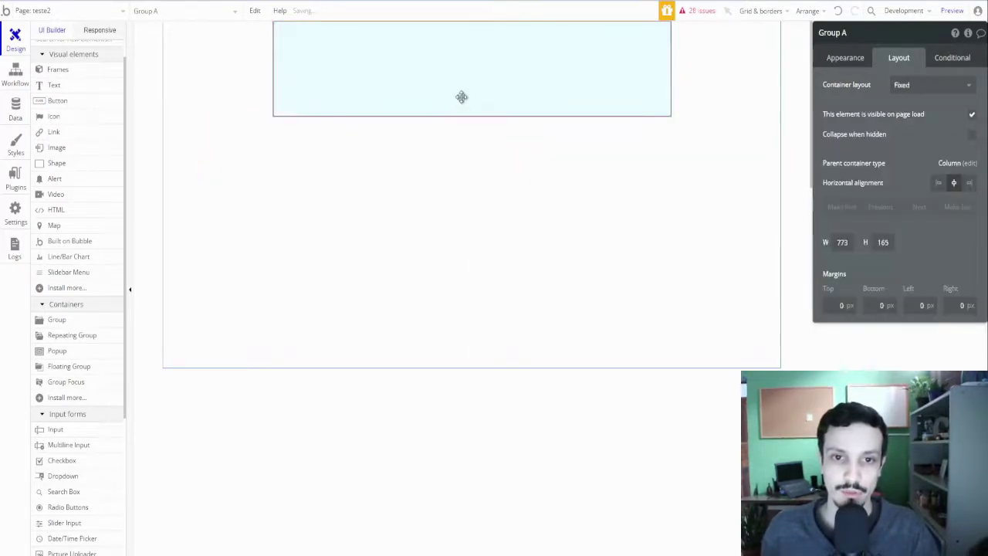
pyautogui.press('Delete')
# Set the page's container layout to Row and draw a tall group about 192 by 451 px on it.
pyautogui.click(925, 84)
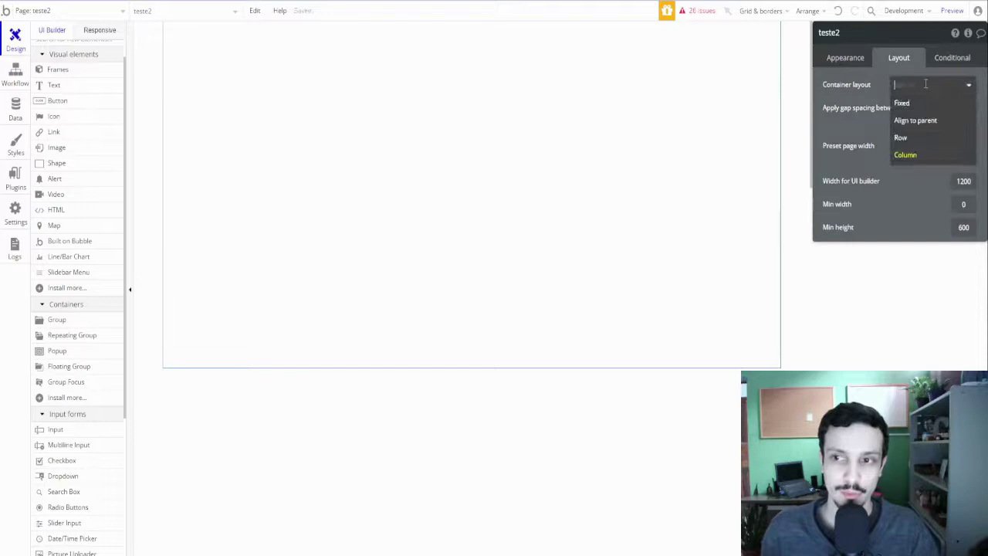
pyautogui.click(918, 137)
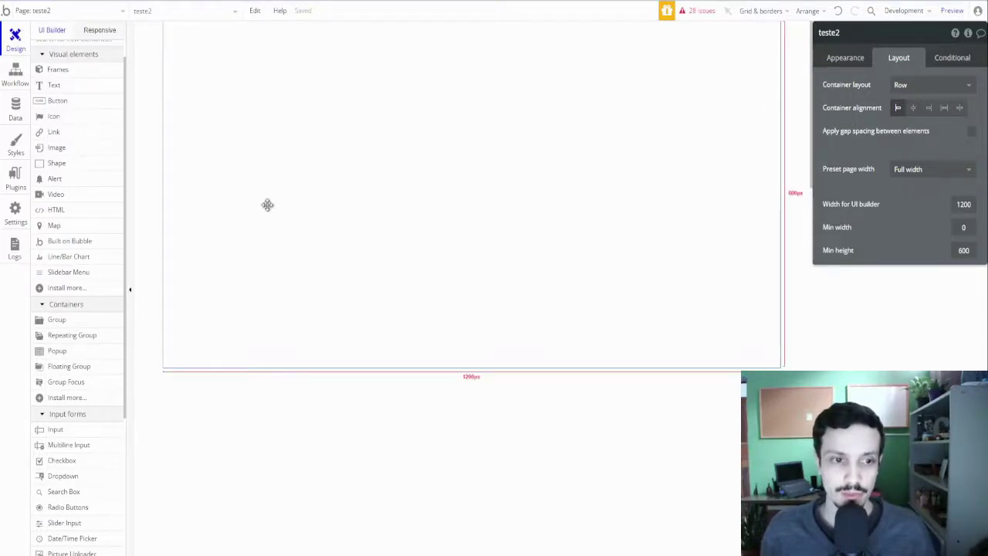
pyautogui.click(58, 320)
pyautogui.moveTo(204, 60)
pyautogui.mouseDown()
pyautogui.moveTo(293, 321)
pyautogui.moveTo(302, 320)
pyautogui.mouseUp()
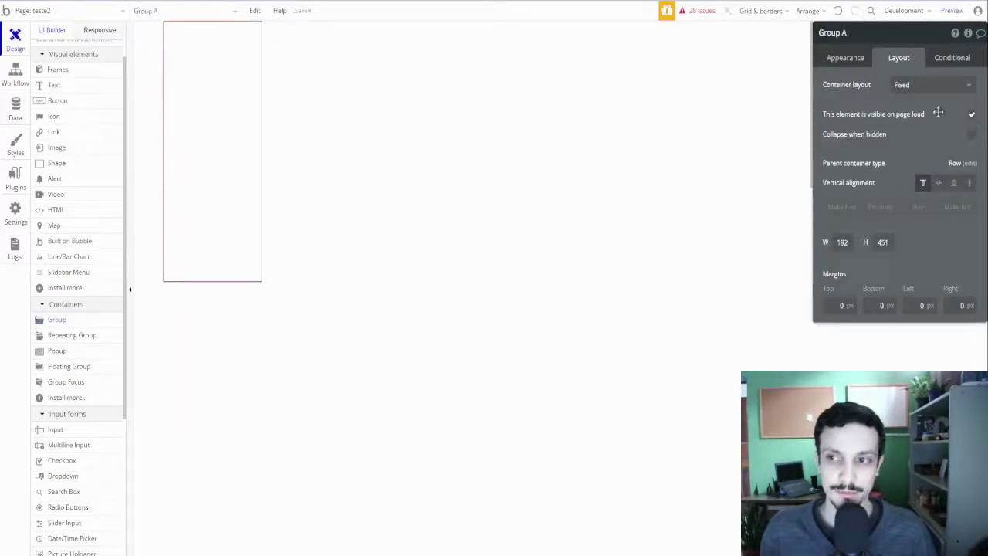
# Centre the tall group vertically in the row and give it the Group - Tips style.
pyautogui.click(938, 185)
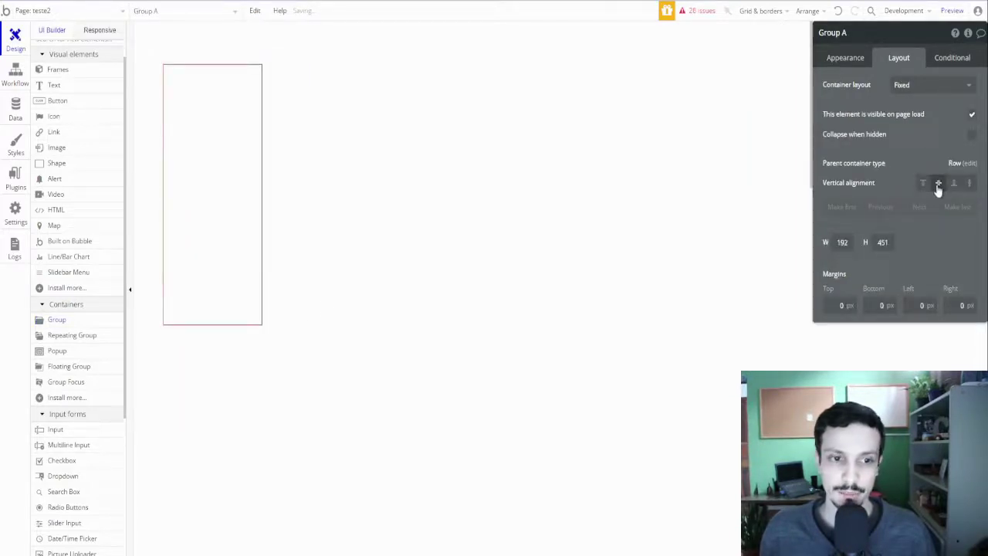
pyautogui.click(864, 61)
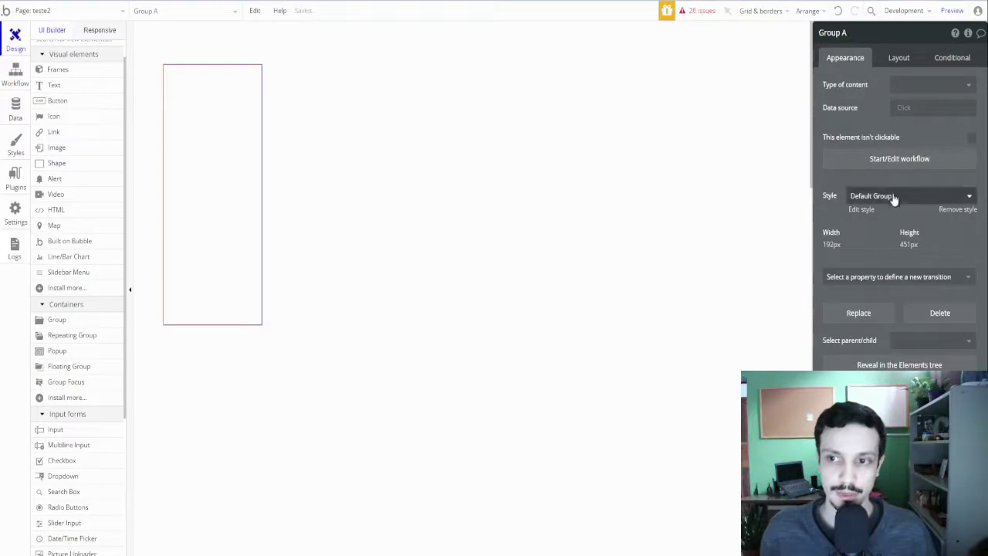
pyautogui.click(893, 199)
pyautogui.click(890, 271)
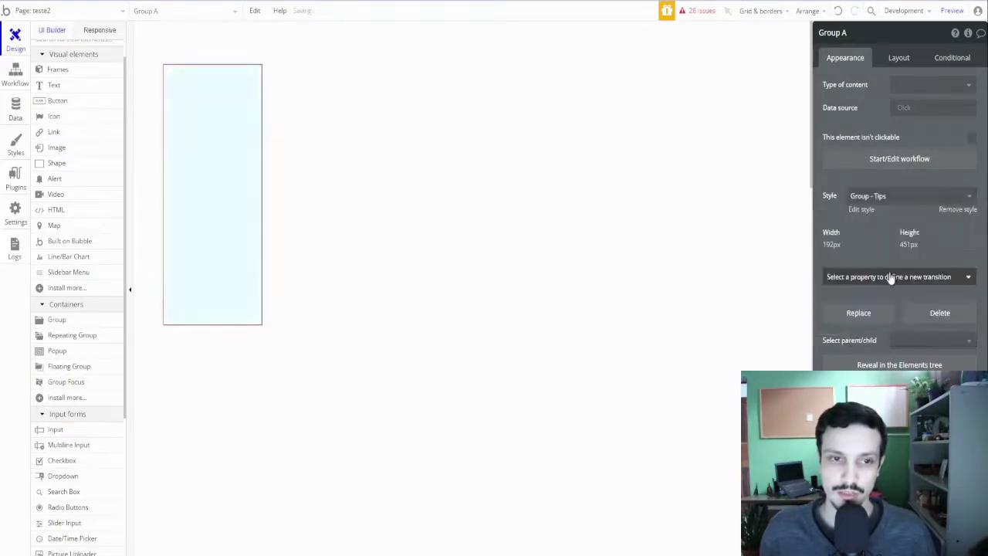
pyautogui.click(353, 169)
pyautogui.click(252, 148)
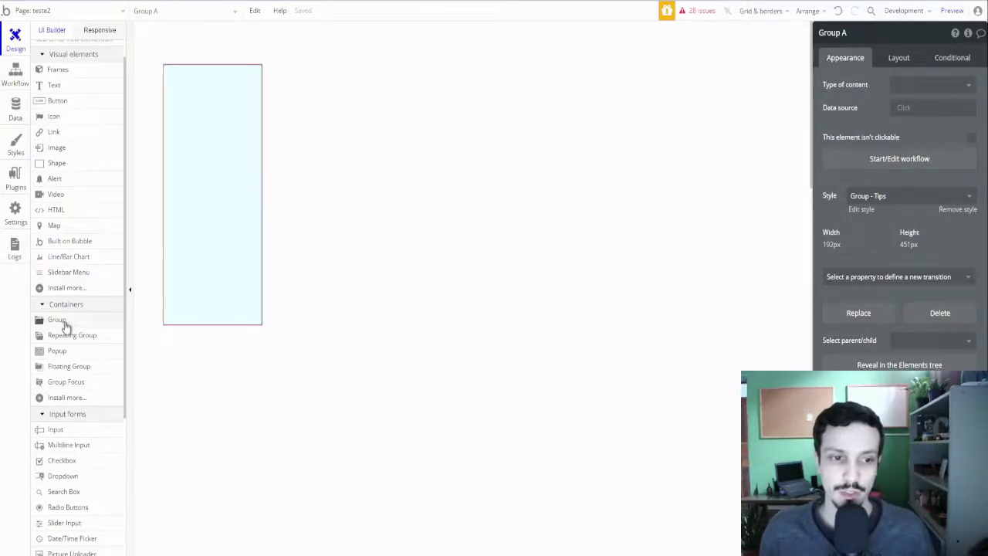
# Draw a second tall group about 202 by 487 px beside the blue one and give it the Group - Warning style.
pyautogui.click(65, 324)
pyautogui.moveTo(329, 56); pyautogui.dragTo(435, 342)
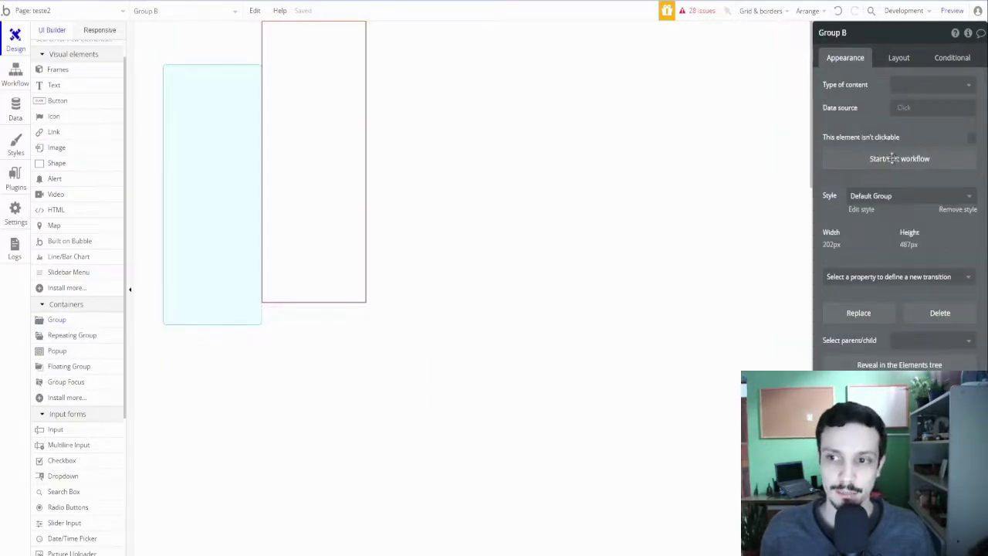
pyautogui.click(874, 199)
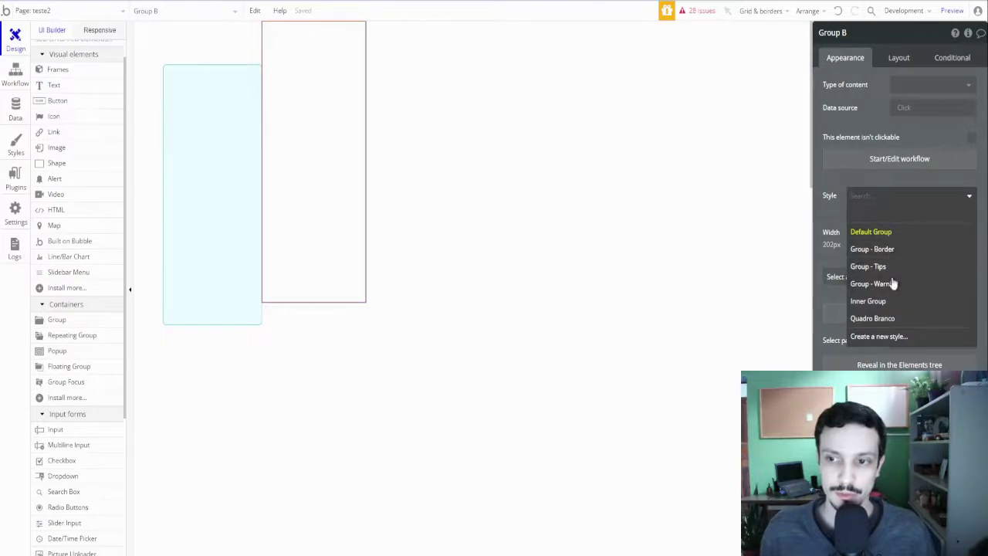
pyautogui.click(892, 284)
# Centre the pink group vertically in the row alongside the blue group.
pyautogui.click(903, 59)
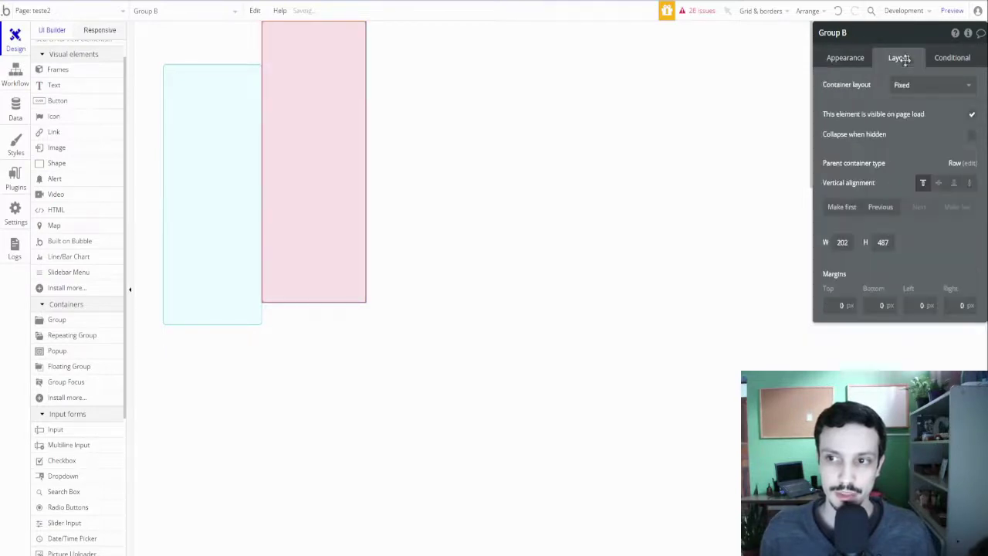
pyautogui.click(938, 182)
pyautogui.click(549, 128)
pyautogui.click(241, 162)
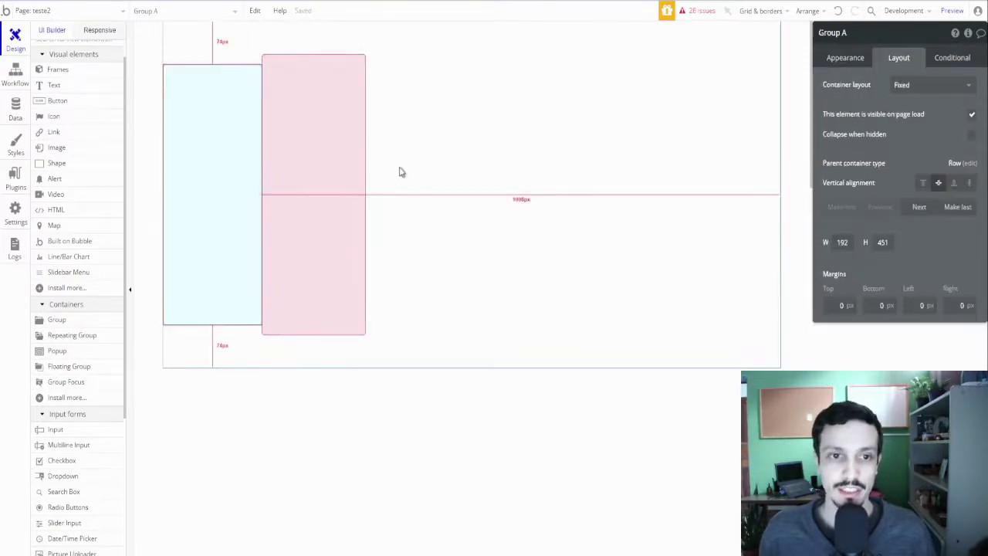
# Examine the page's Row layout and container layout options, and compare the layout settings of the blue and pink groups.
pyautogui.click(460, 142)
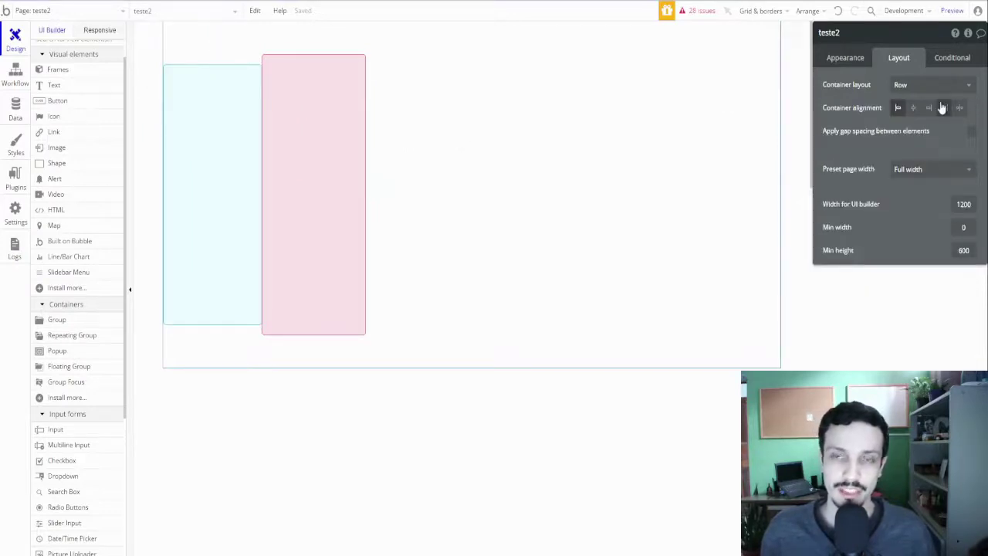
pyautogui.click(230, 135)
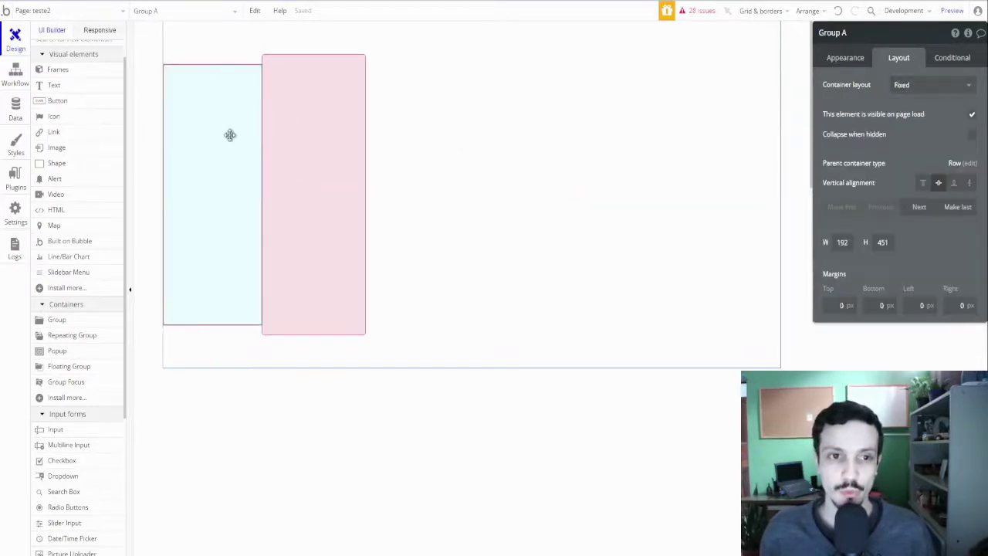
pyautogui.click(311, 181)
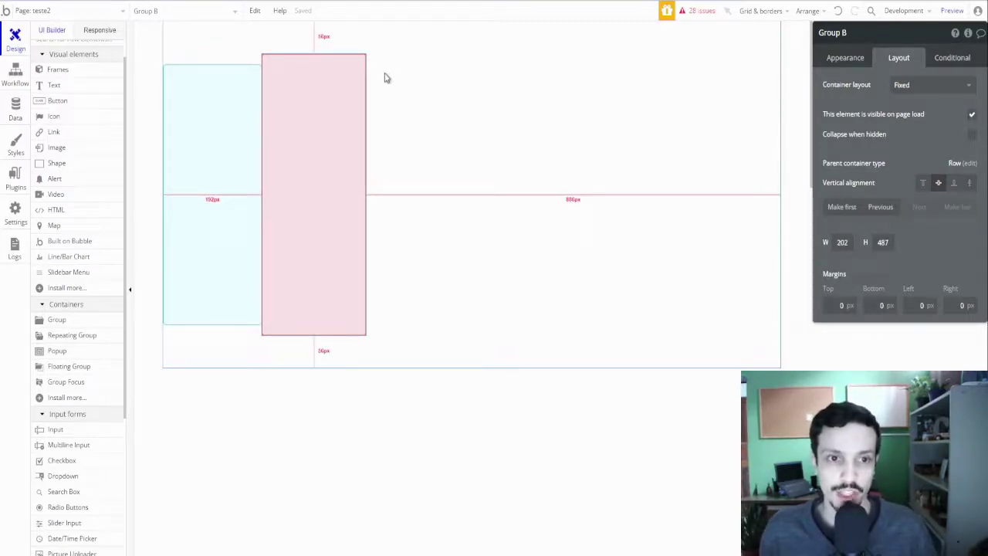
pyautogui.click(400, 165)
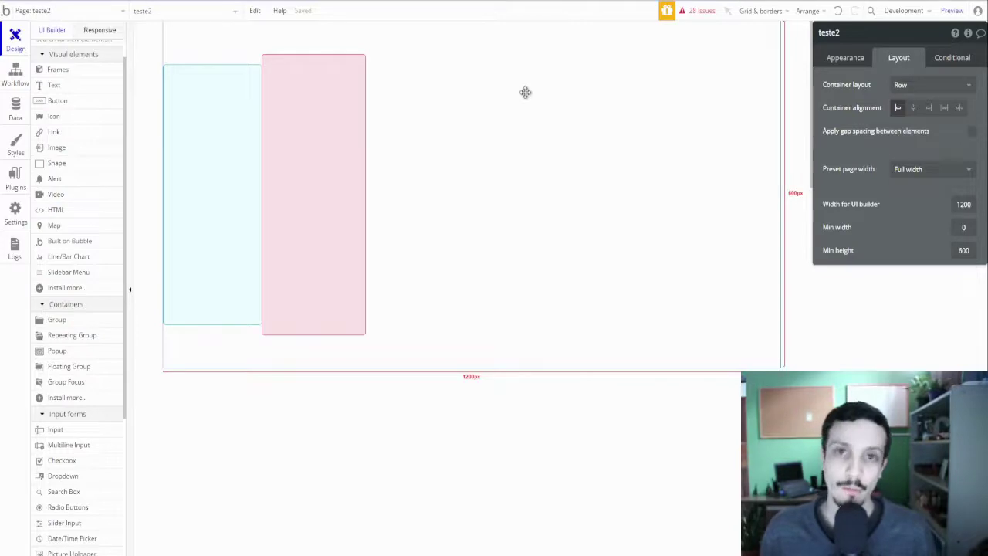
pyautogui.click(949, 85)
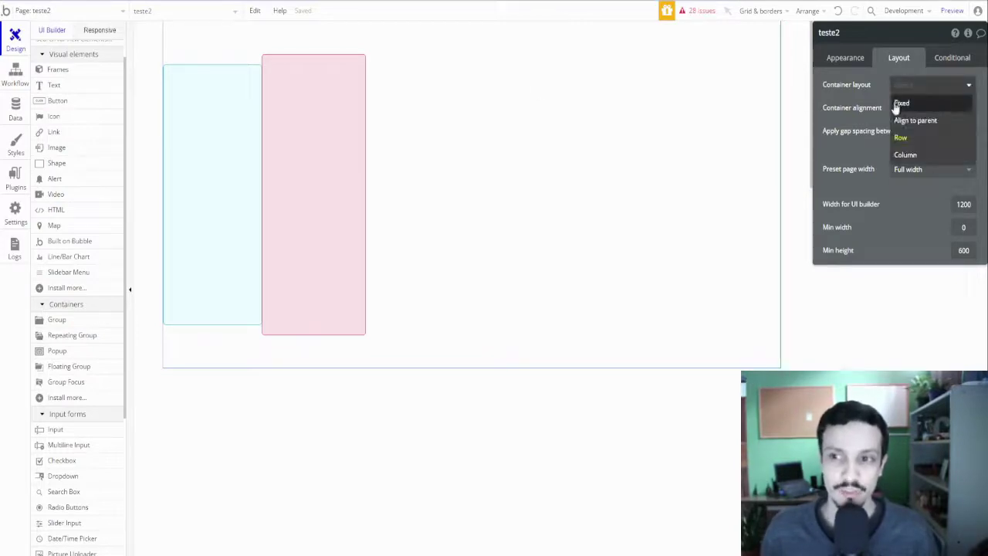
pyautogui.click(870, 97)
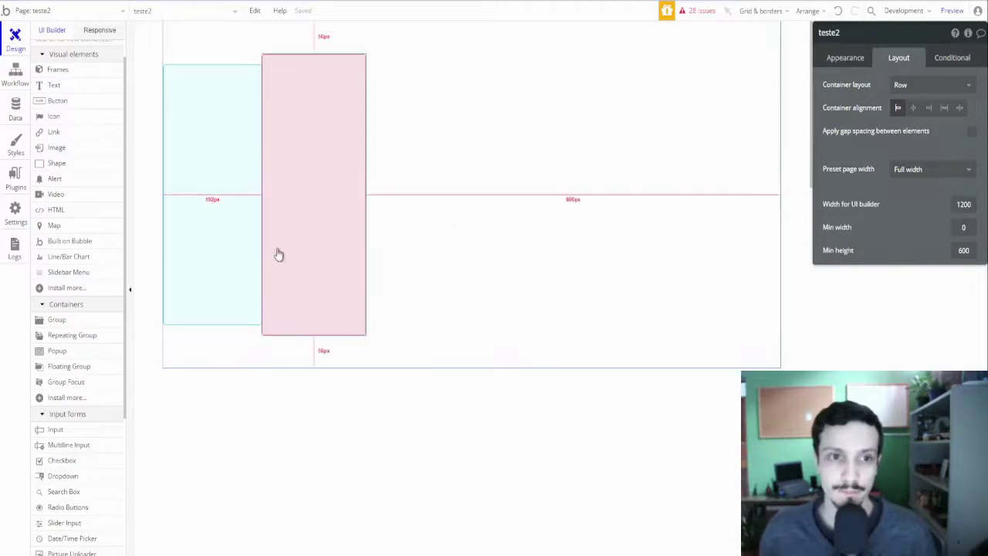
pyautogui.click(242, 214)
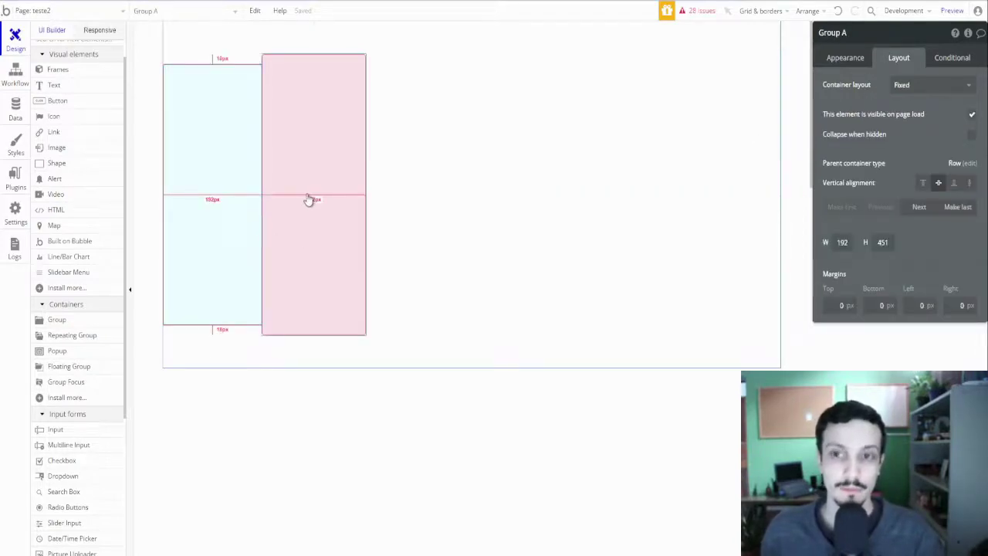
pyautogui.click(306, 202)
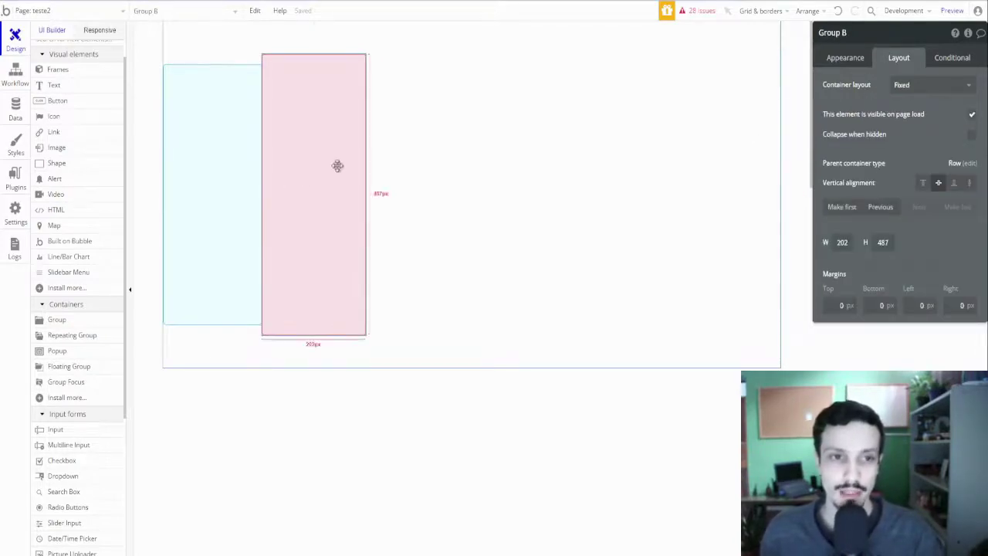
# Delete the tall pink and blue groups and switch the page's container layout to Column.
pyautogui.press('Delete')
pyautogui.click(231, 166)
pyautogui.press('Delete')
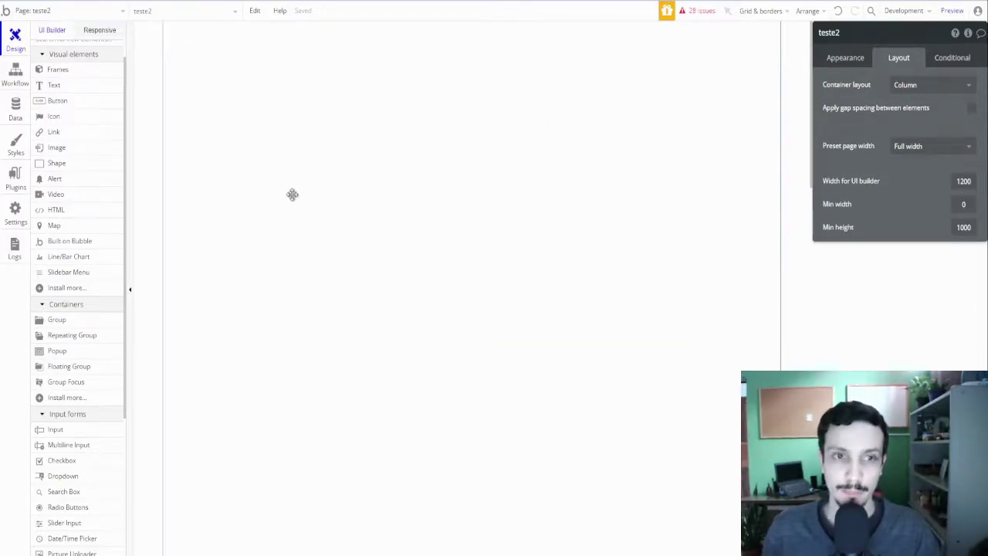
# Draw a group about 1034 by 435 px at the top of the page and give it a Row layout with centred container alignment.
pyautogui.click(59, 322)
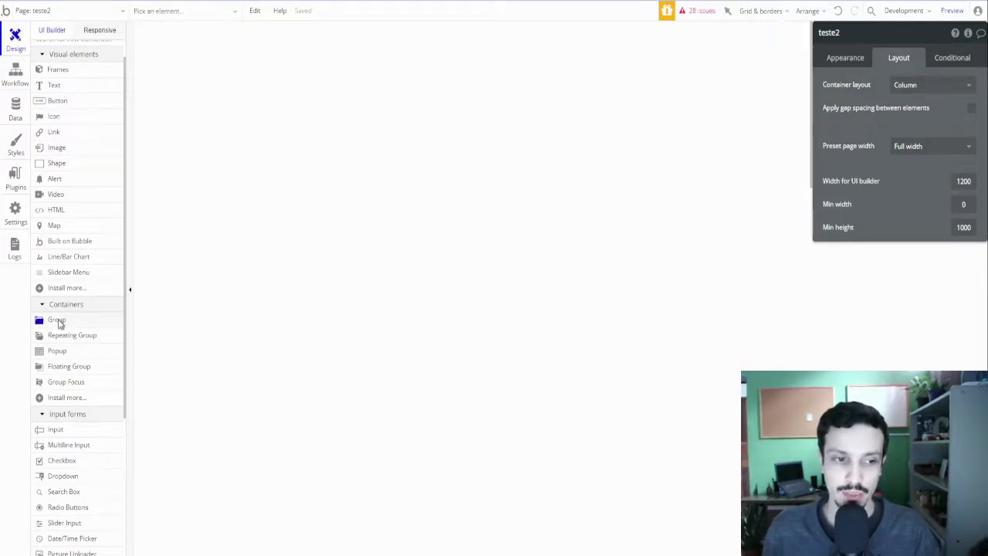
pyautogui.moveTo(188, 59)
pyautogui.mouseDown()
pyautogui.moveTo(607, 301)
pyautogui.moveTo(719, 311)
pyautogui.mouseUp()
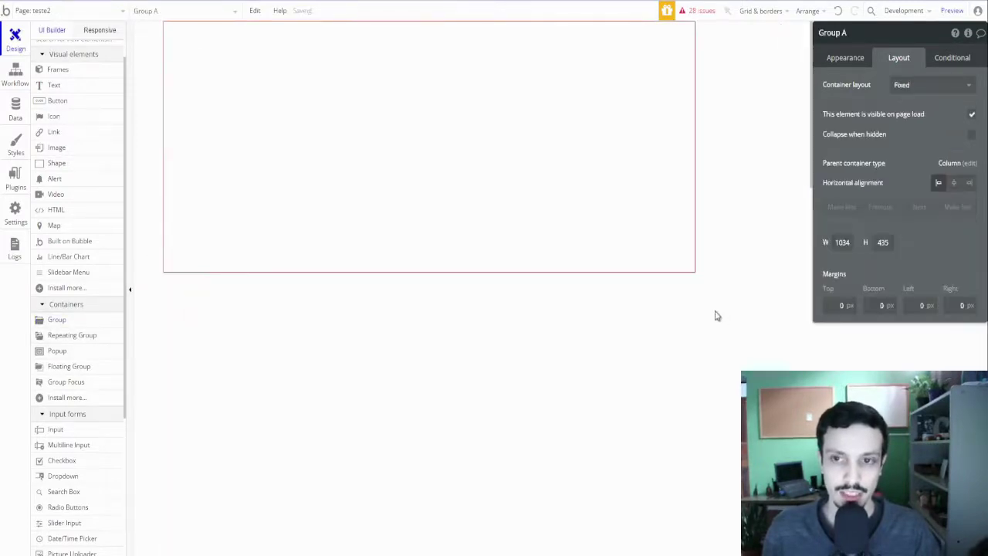
pyautogui.click(951, 85)
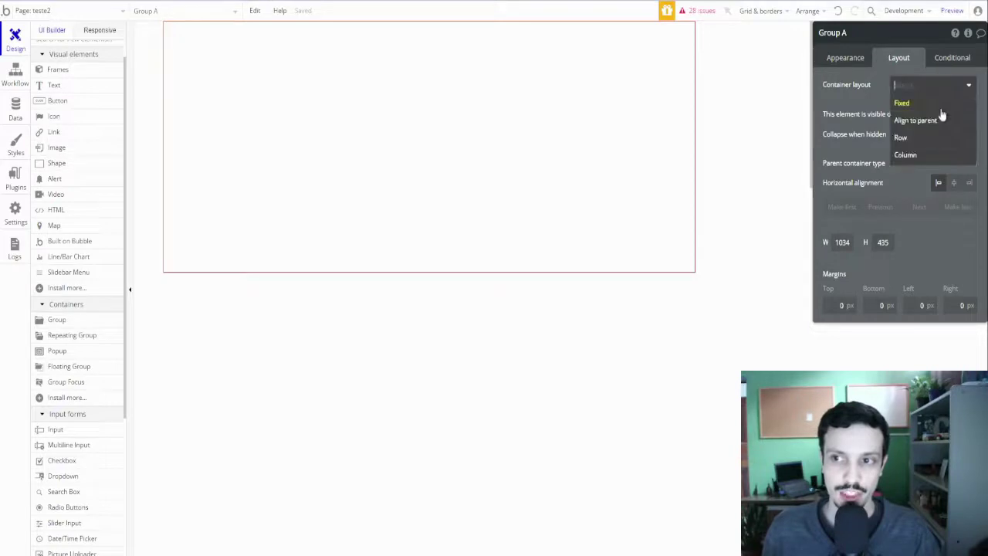
pyautogui.click(911, 139)
pyautogui.click(913, 107)
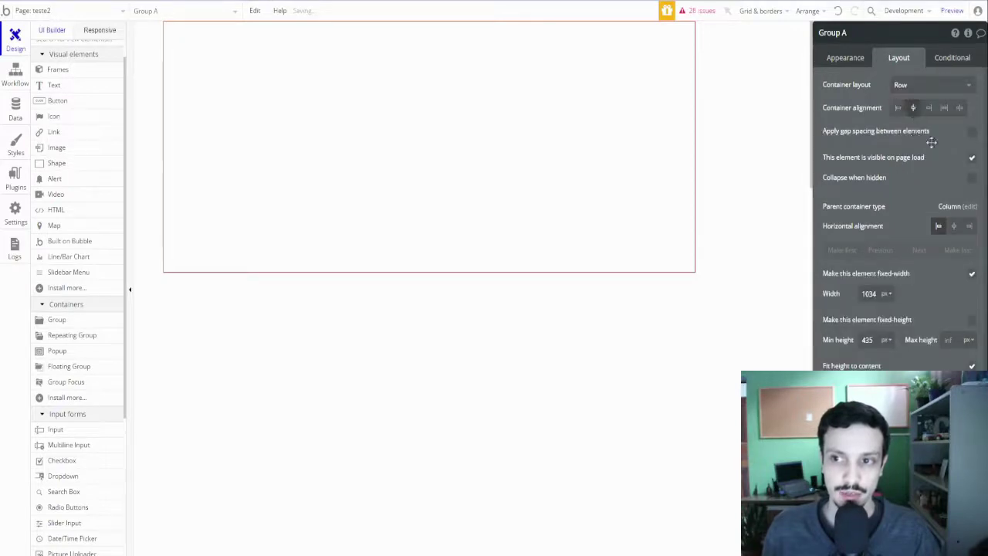
# Centre the group horizontally and remove its fixed width, setting the minimum width to 0 px and the maximum to 100%.
pyautogui.click(954, 225)
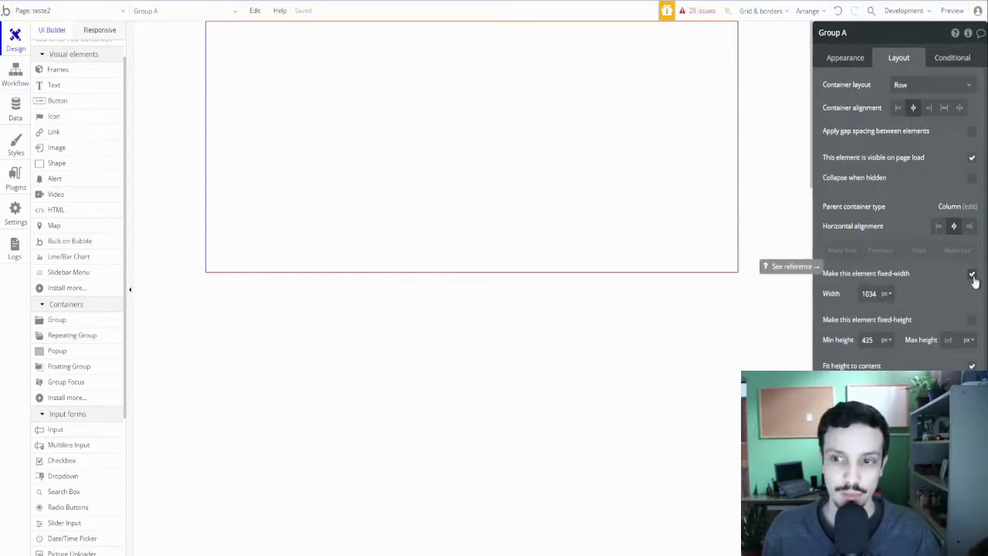
pyautogui.click(972, 271)
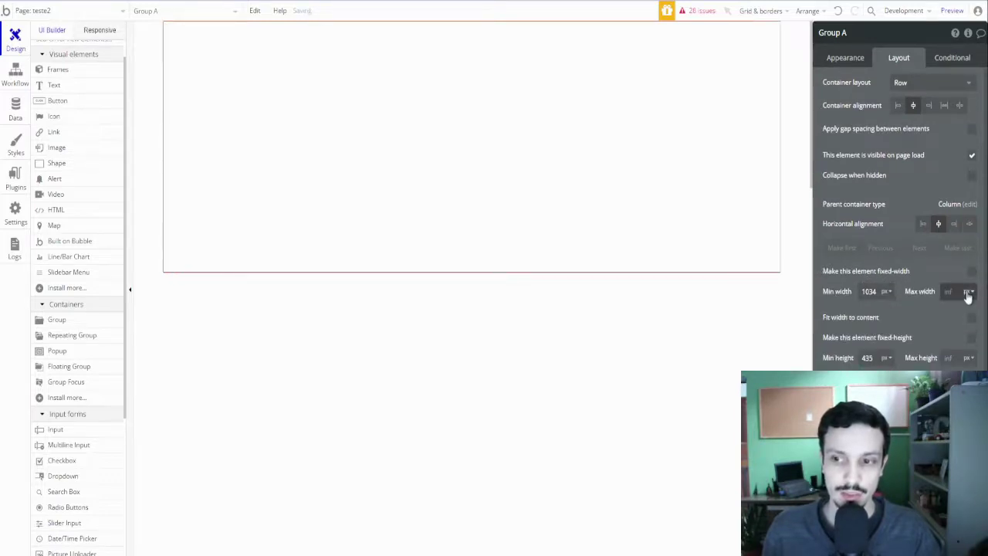
pyautogui.click(967, 292)
pyautogui.click(967, 326)
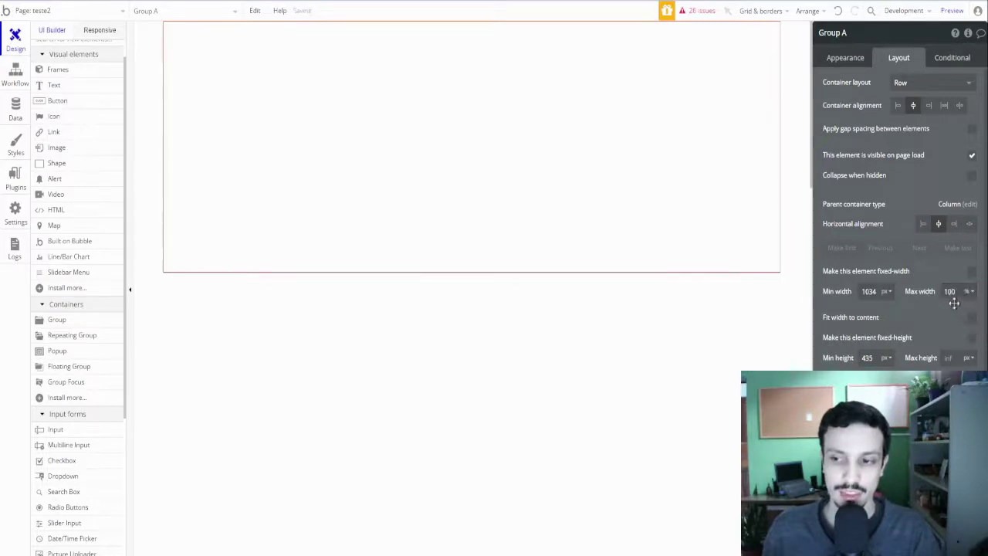
pyautogui.press('BackSpace')
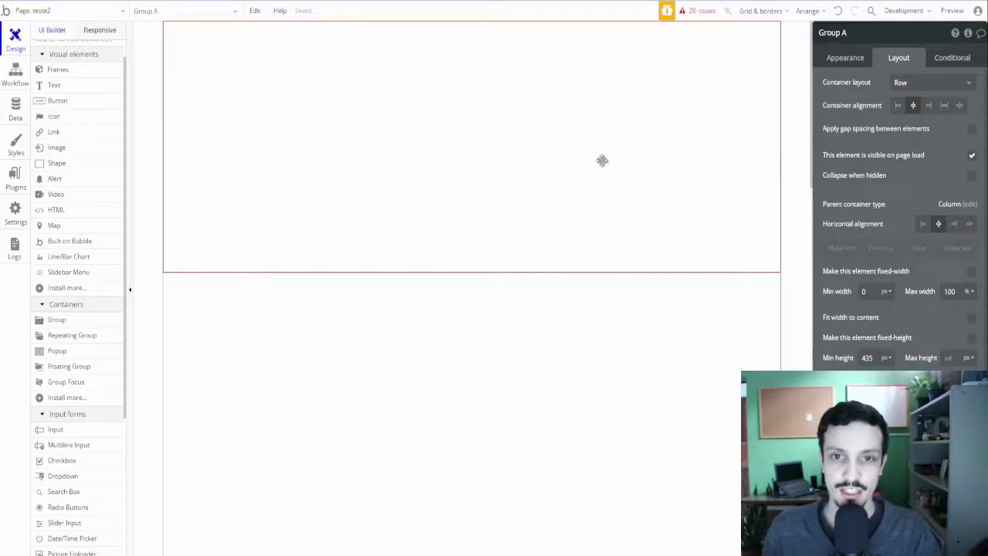
# Give the full-width group the Group - Tips style.
pyautogui.click(859, 60)
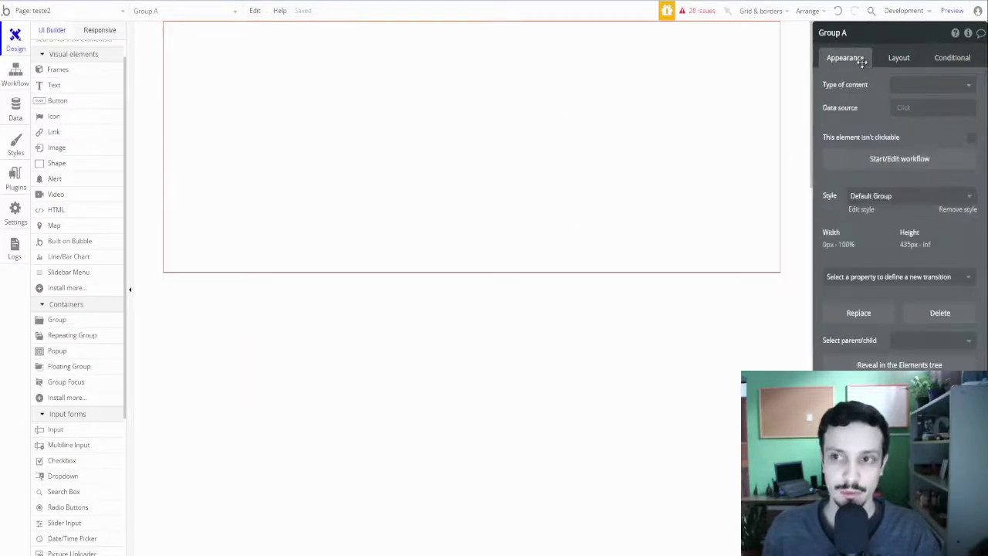
pyautogui.click(900, 197)
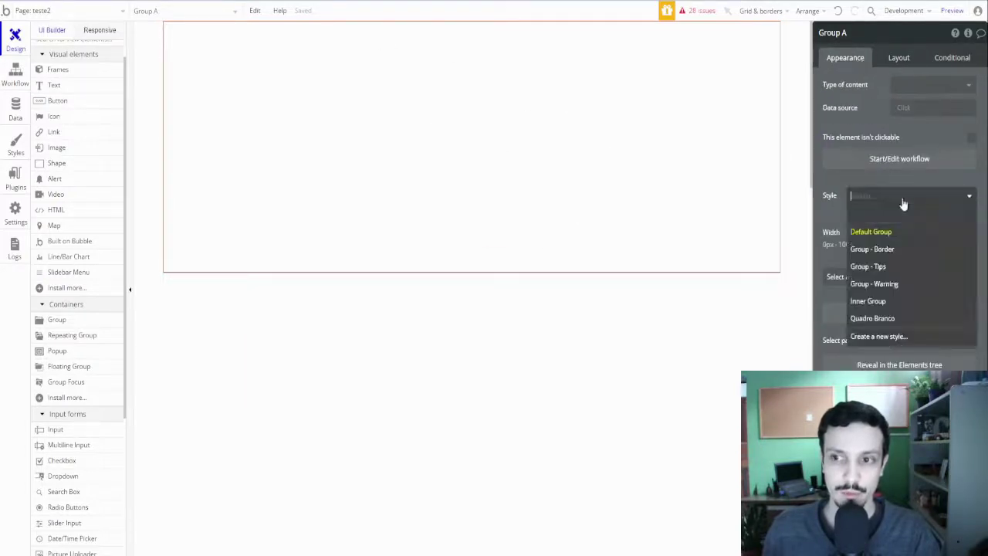
pyautogui.click(897, 273)
pyautogui.click(496, 324)
pyautogui.click(436, 126)
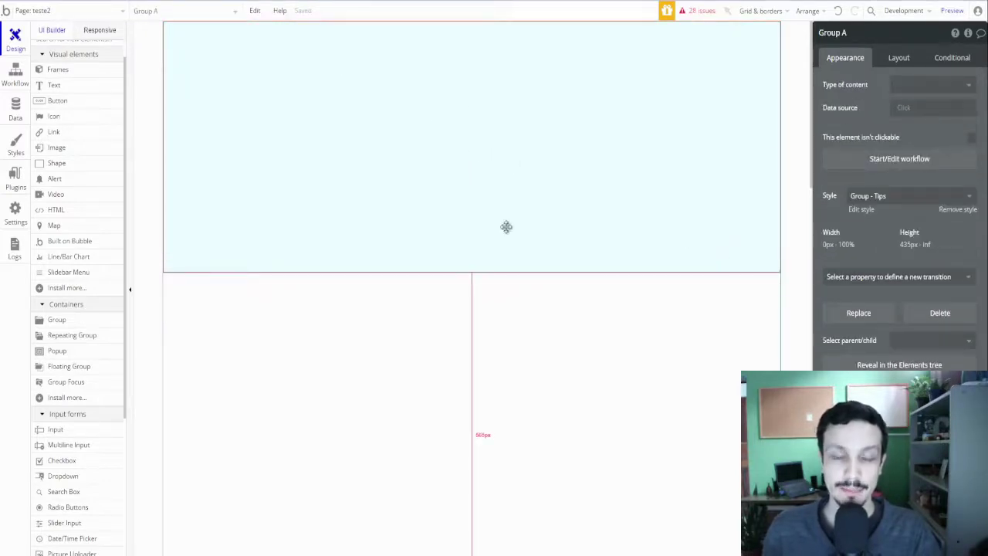
# Set the page's minimum height to 3000.
pyautogui.click(477, 329)
pyautogui.scroll(-2, 478, 194)
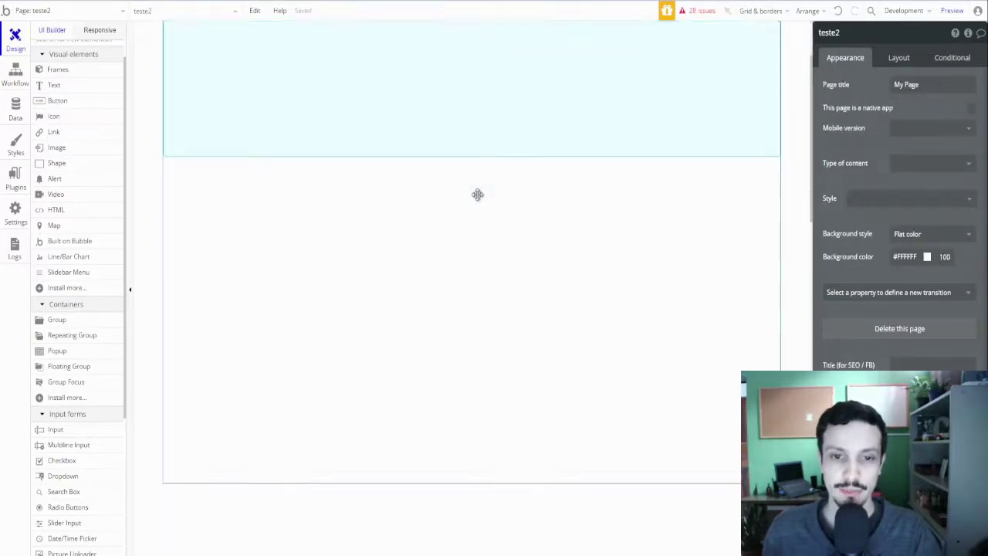
pyautogui.scroll(-2, 456, 268)
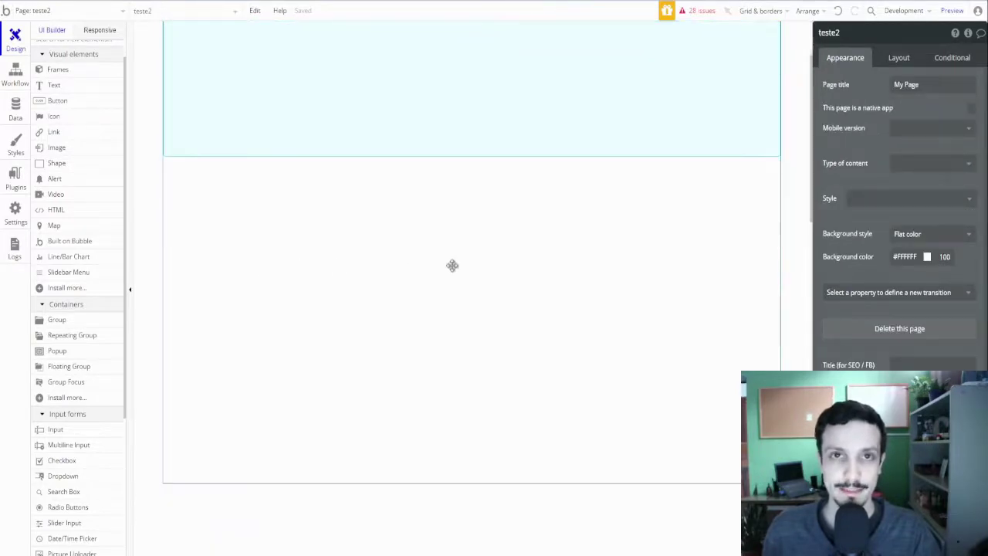
pyautogui.scroll(4, 376, 263)
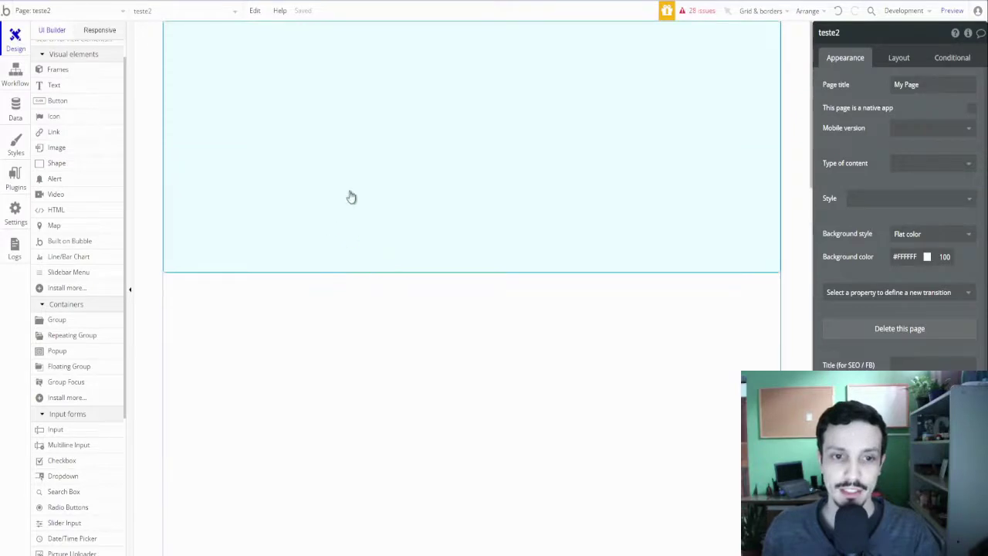
pyautogui.scroll(-2, 386, 162)
pyautogui.scroll(1, 463, 116)
pyautogui.scroll(-5, 391, 92)
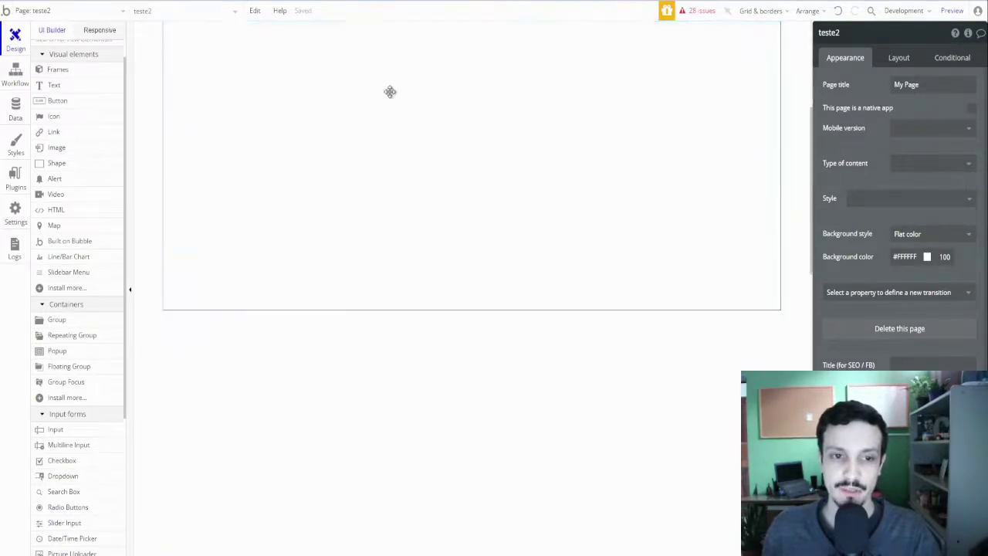
pyautogui.scroll(1, 308, 123)
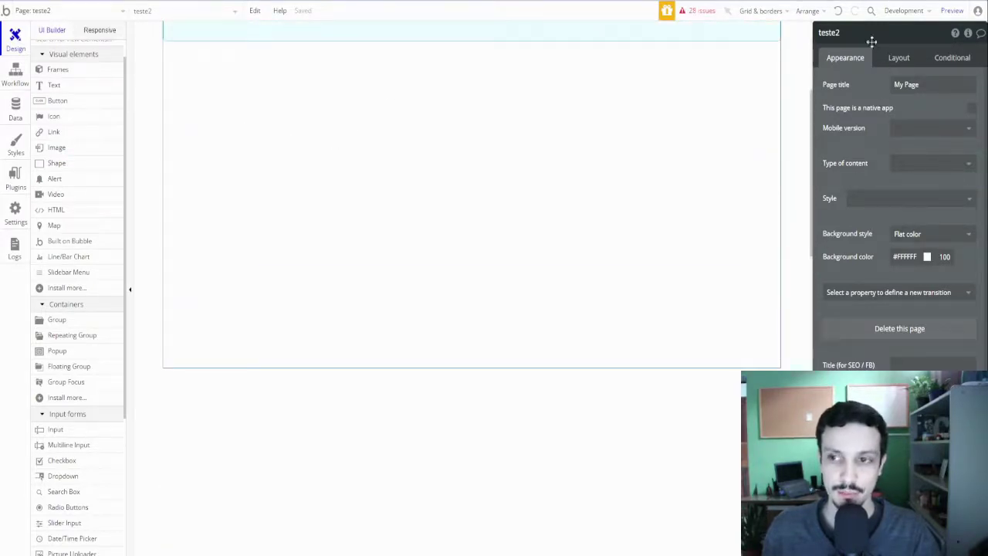
pyautogui.click(893, 59)
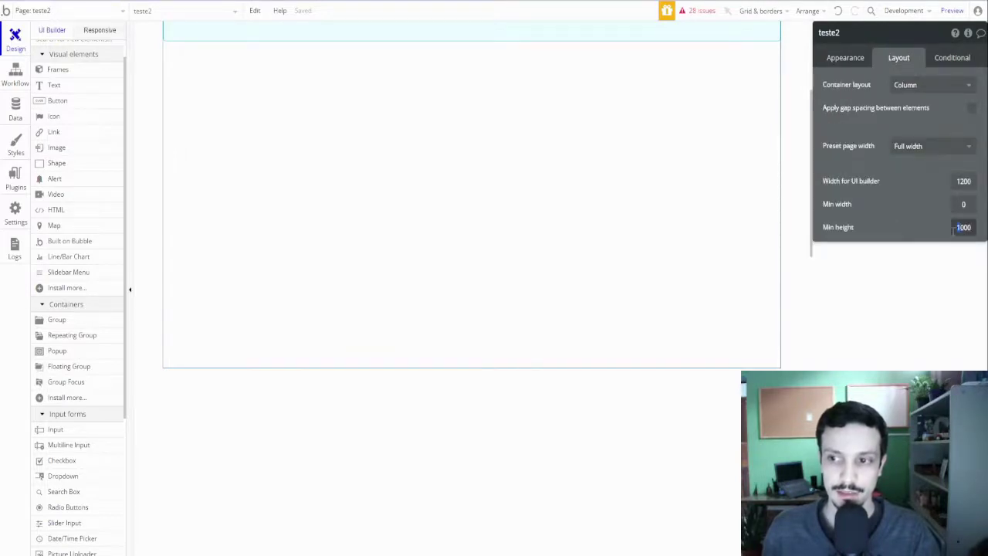
pyautogui.press('Return')
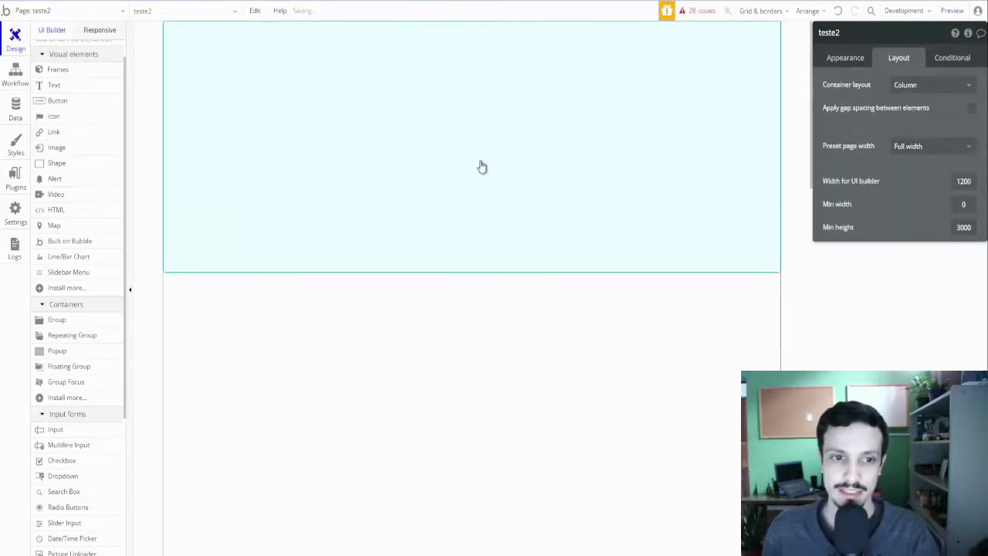
# Copy the blue full-width group and paste it twice so three groups stack down the page.
pyautogui.moveTo(80, 324); pyautogui.dragTo(437, 203)
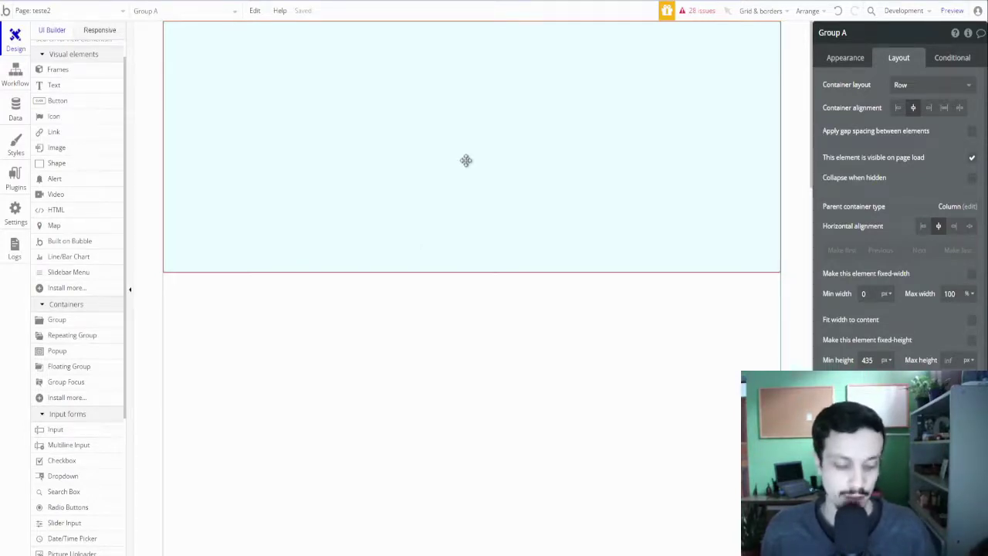
pyautogui.click(443, 338)
pyautogui.hotkey('ctrl', 'v')
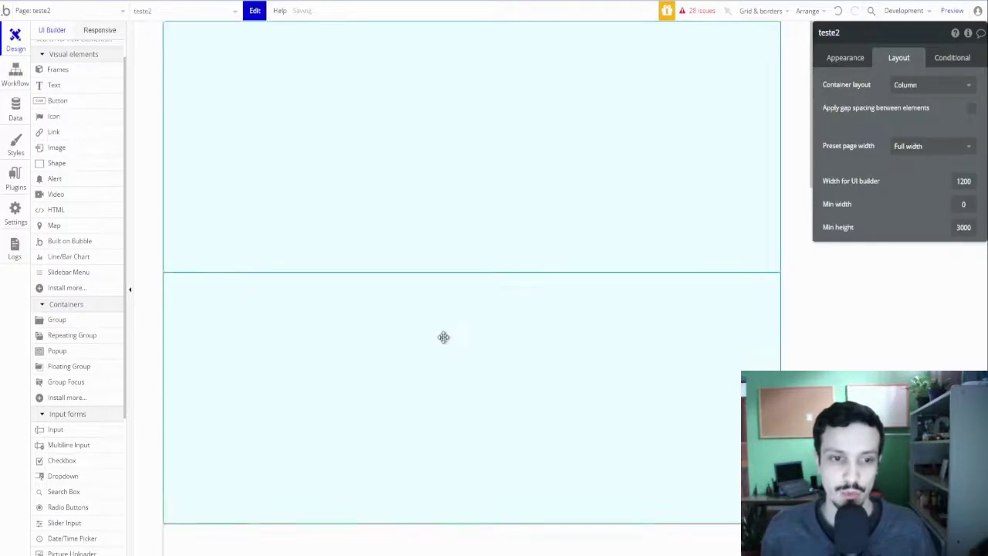
pyautogui.scroll(-2, 536, 185)
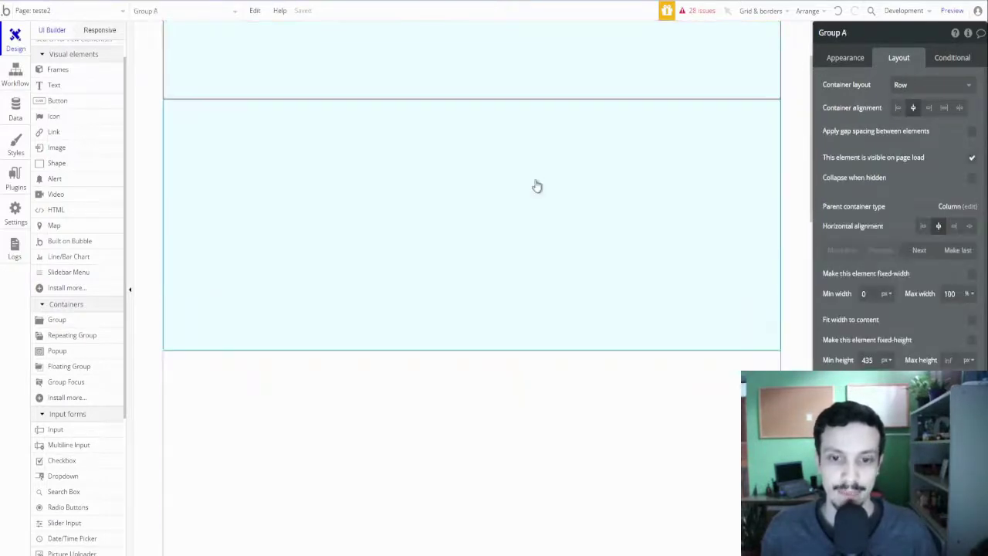
pyautogui.click(448, 393)
pyautogui.hotkey('ctrl', 'v')
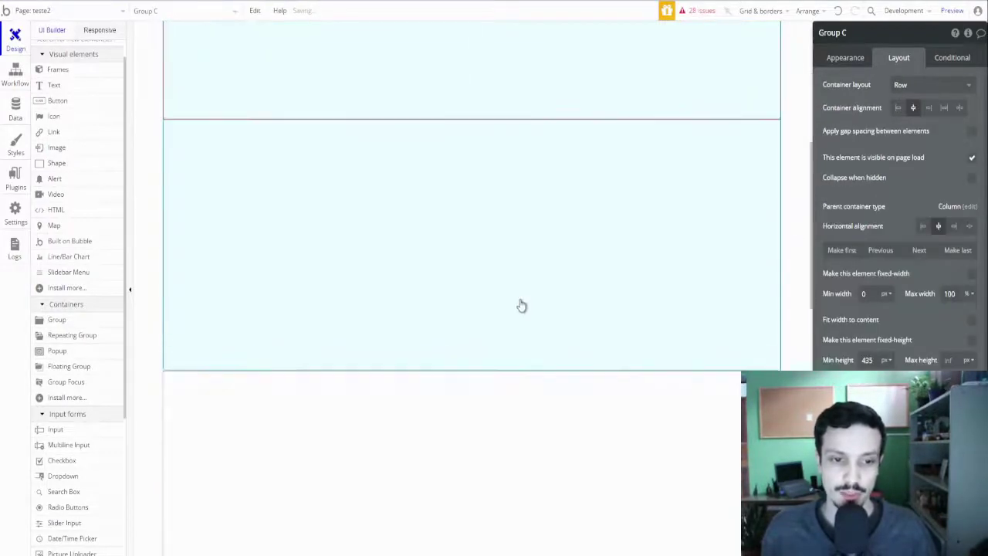
# Give the second full-width group in the column the Group - Warning style.
pyautogui.scroll(4, 521, 298)
pyautogui.click(491, 156)
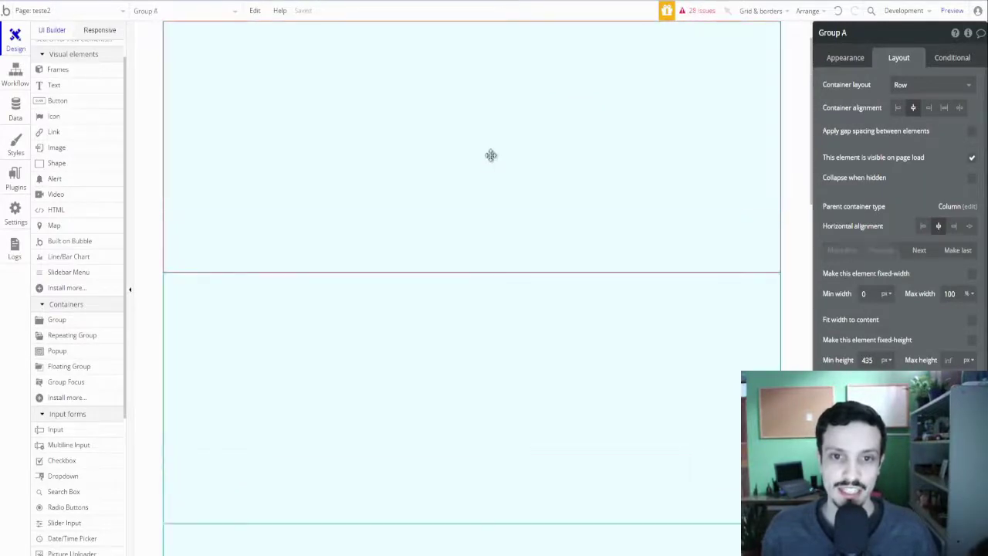
pyautogui.click(568, 285)
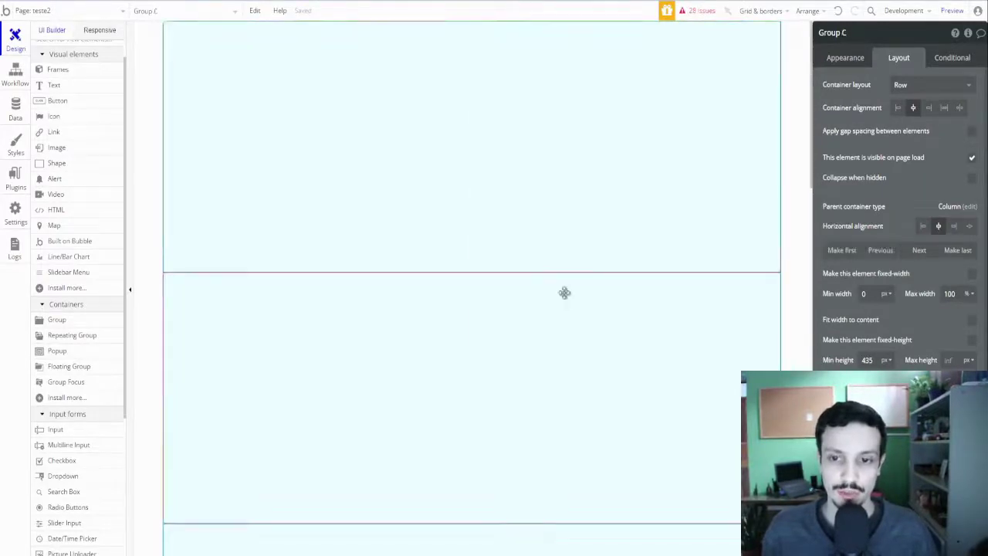
pyautogui.click(848, 59)
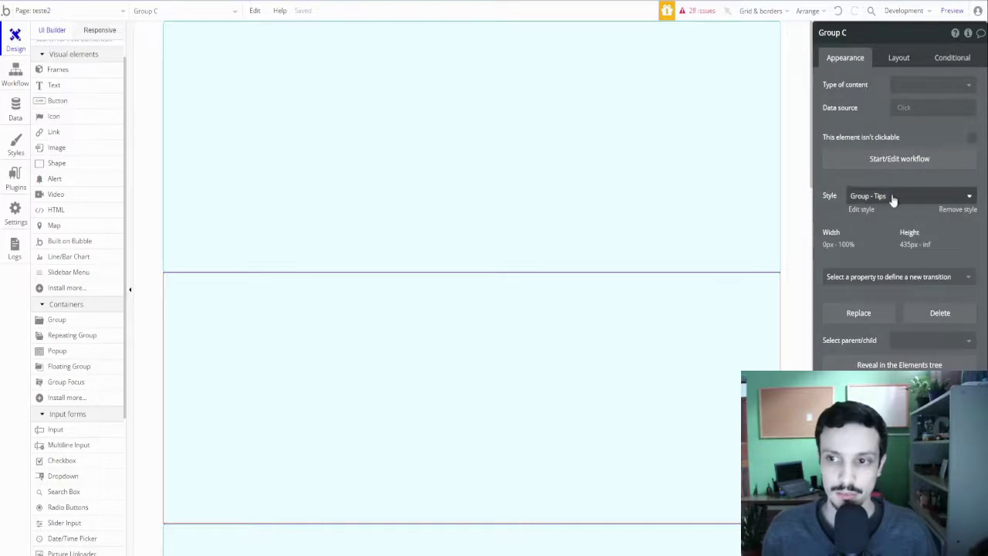
pyautogui.click(891, 197)
pyautogui.click(891, 284)
# Examine how the blue and pink full-width groups stack down the page in the Column layout.
pyautogui.scroll(-2, 610, 211)
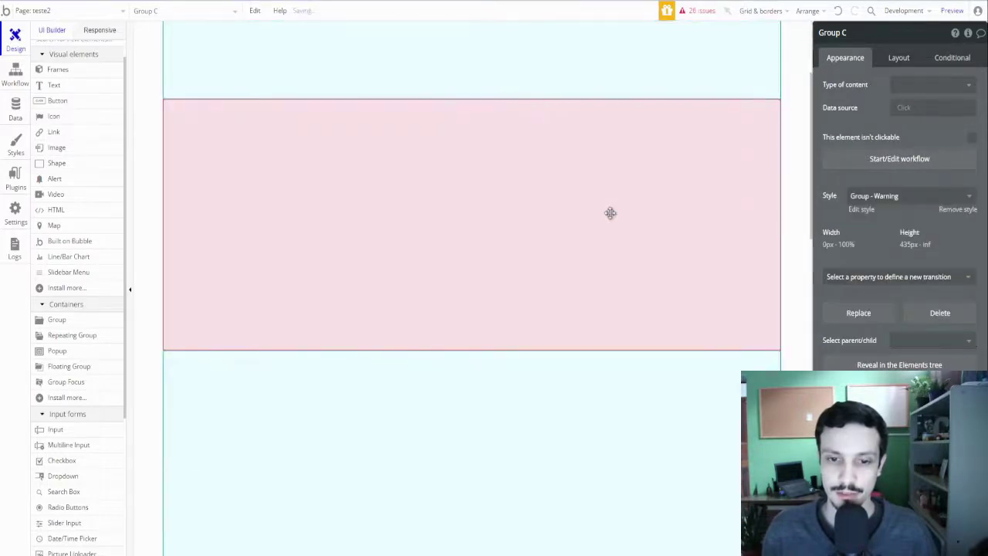
pyautogui.scroll(-3, 611, 220)
pyautogui.scroll(5, 611, 219)
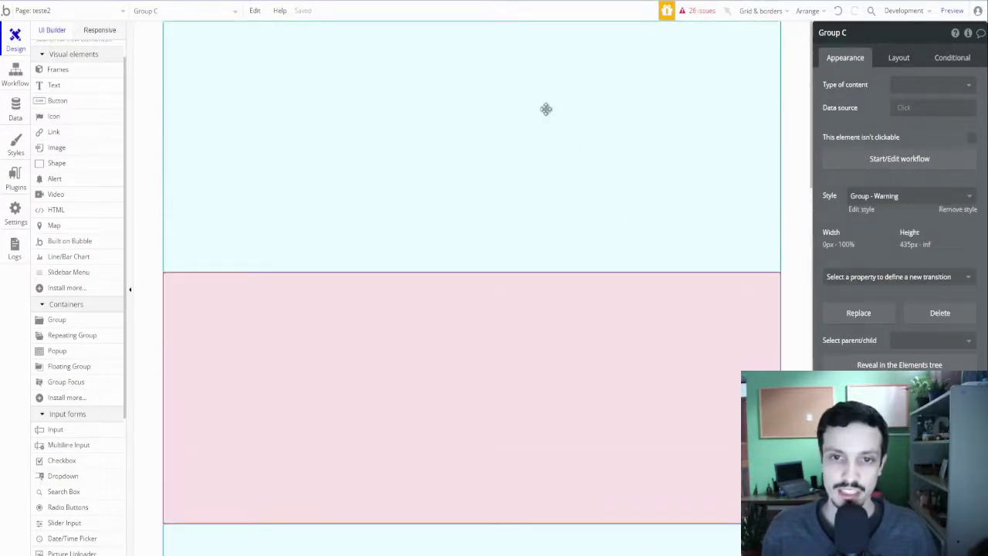
pyautogui.click(540, 108)
pyautogui.scroll(-2, 501, 141)
pyautogui.scroll(1, 501, 139)
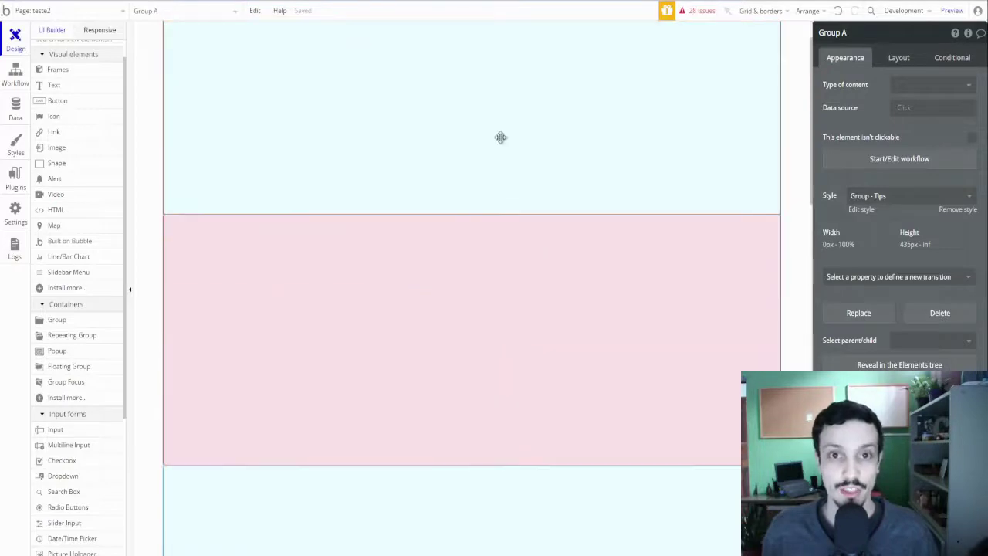
pyautogui.scroll(-4, 502, 143)
pyautogui.scroll(5, 386, 481)
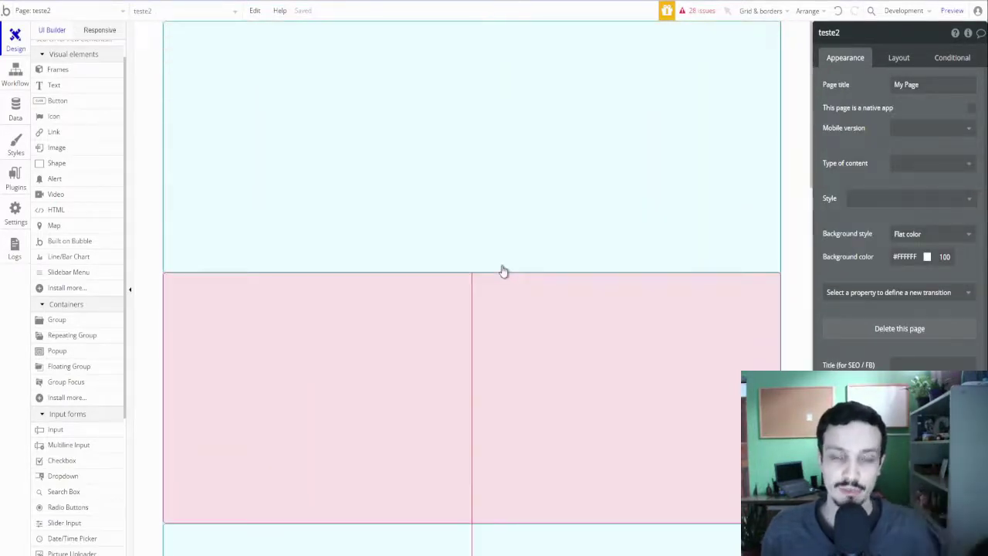
pyautogui.click(501, 180)
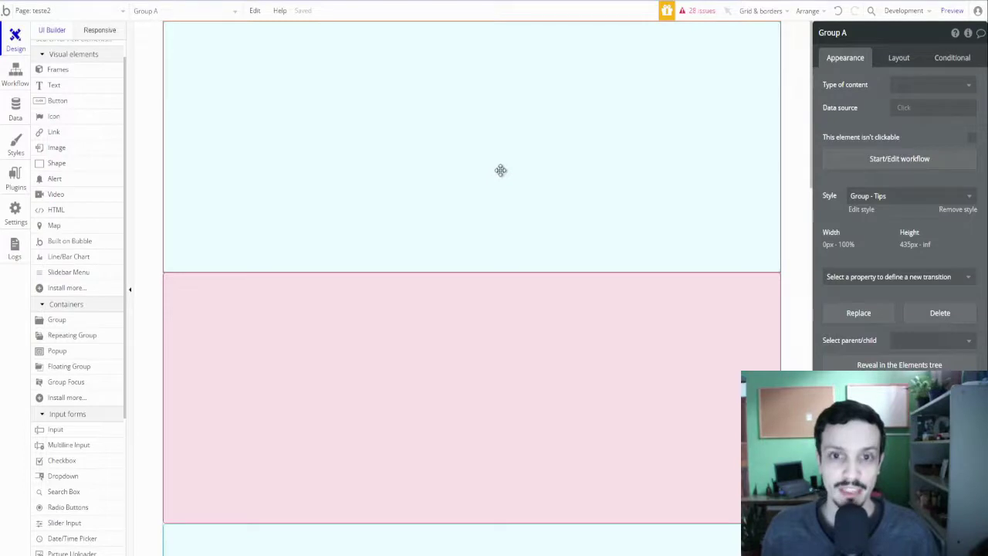
pyautogui.scroll(-2, 500, 169)
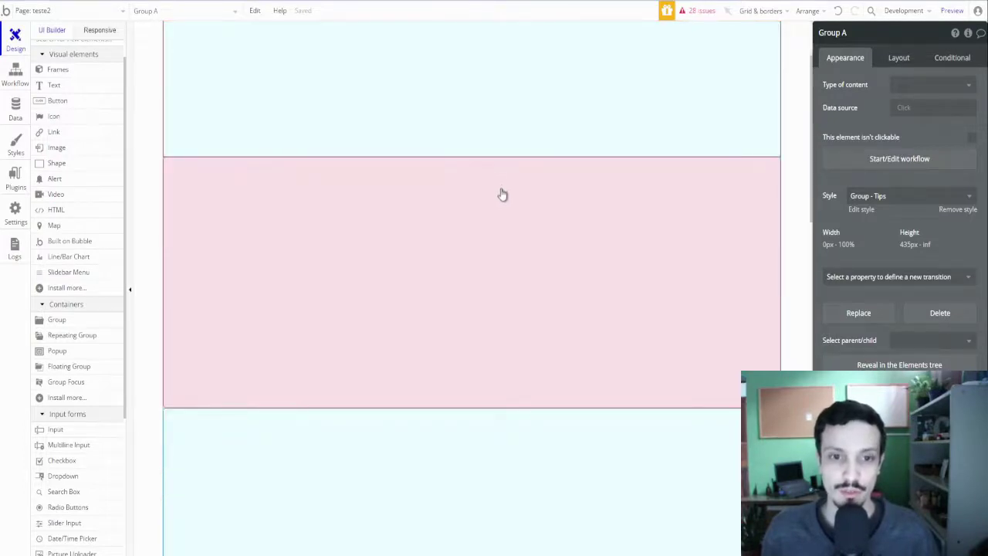
pyautogui.scroll(1, 502, 194)
pyautogui.scroll(1, 509, 232)
pyautogui.click(503, 152)
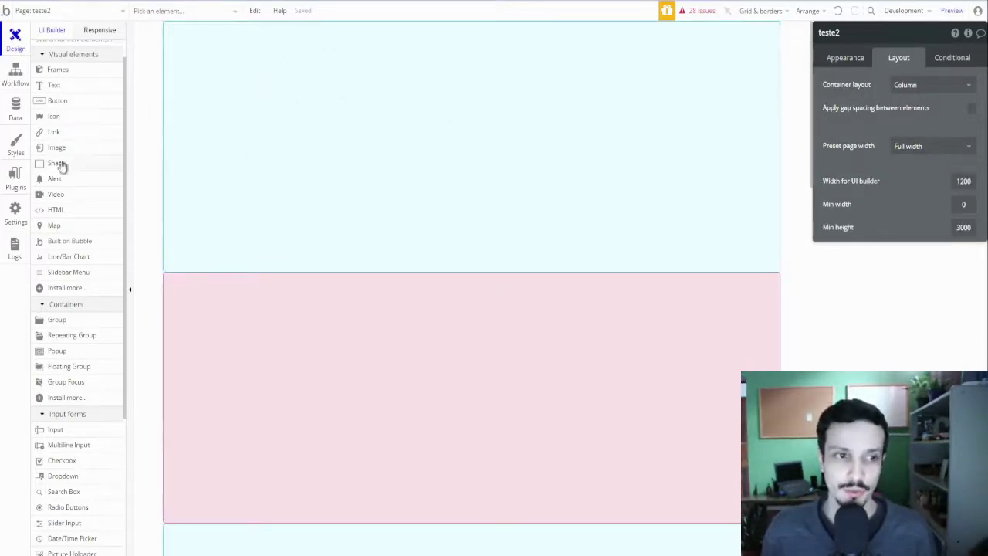
# Draw a flag icon about 353 by 284 px inside the first blue group.
pyautogui.click(377, 143)
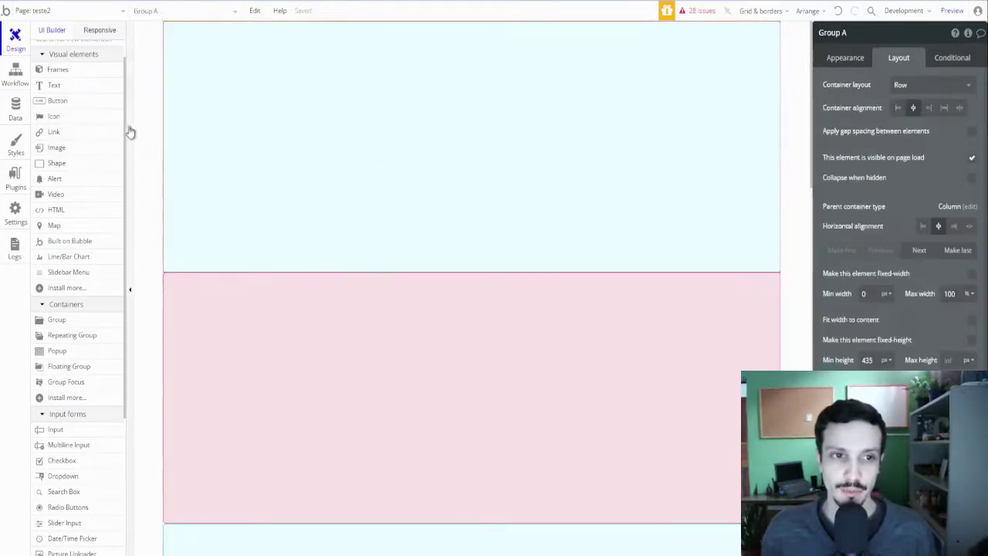
pyautogui.click(50, 116)
pyautogui.moveTo(220, 57); pyautogui.dragTo(403, 222)
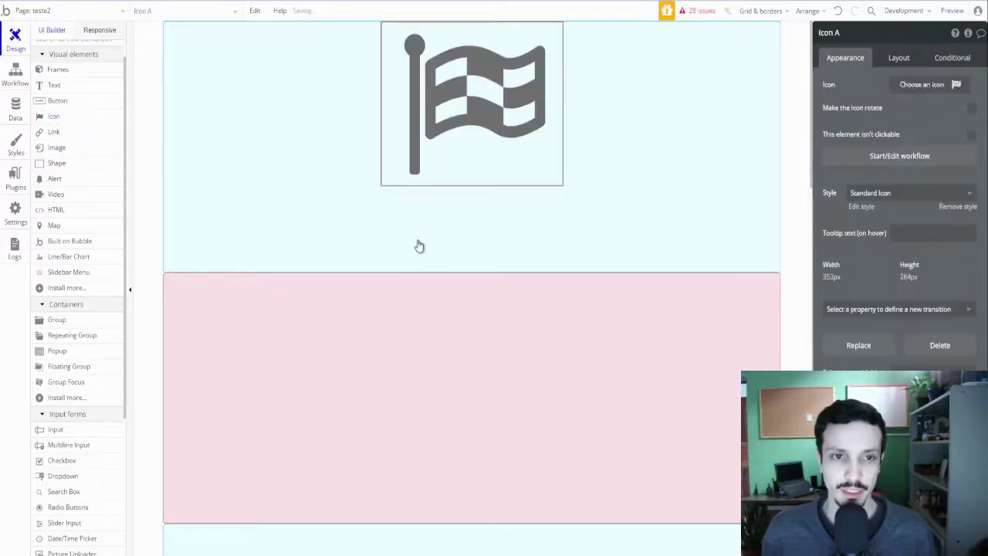
# Try top and bottom vertical alignment on the flag icon and centre it vertically in the first blue group.
pyautogui.click(895, 59)
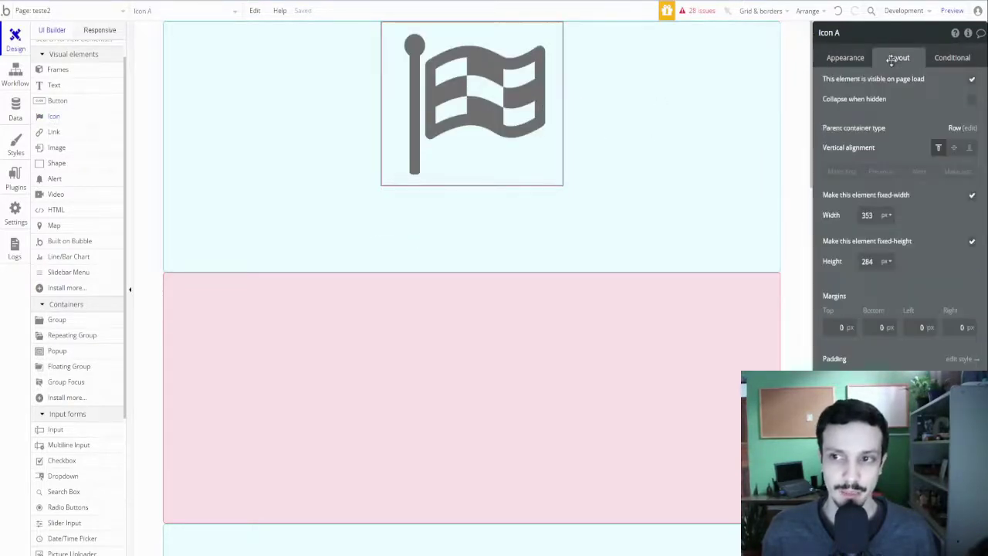
pyautogui.click(955, 150)
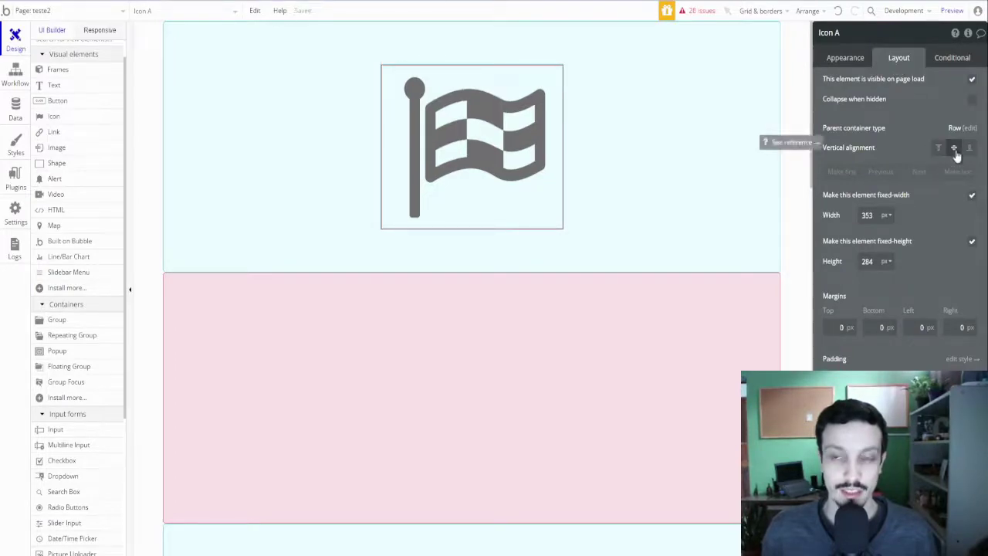
pyautogui.click(939, 148)
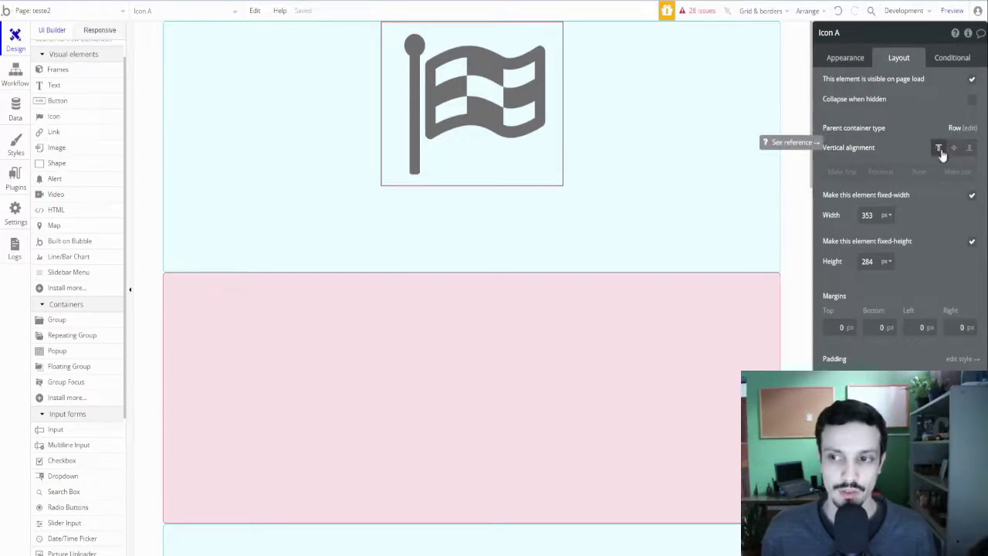
pyautogui.click(970, 149)
pyautogui.click(954, 150)
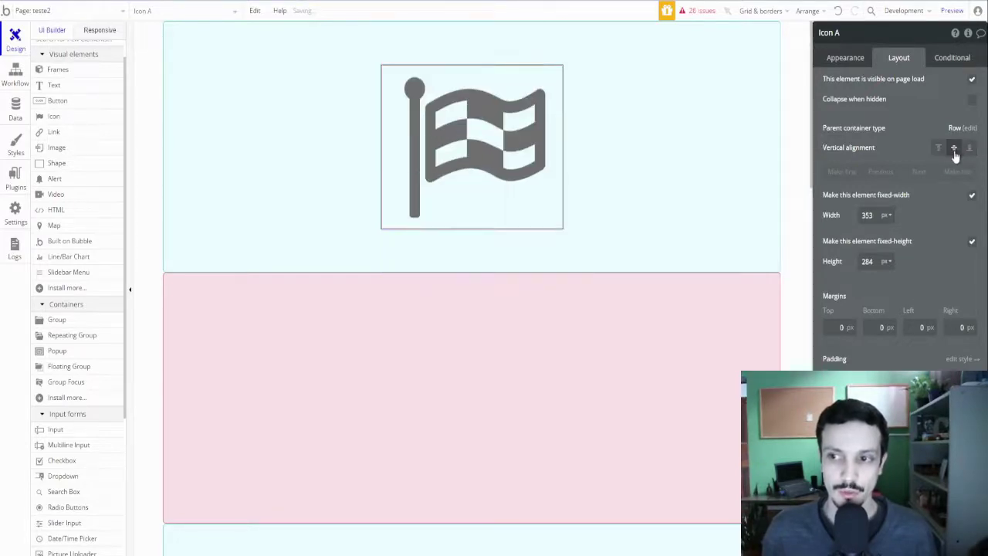
# Draw a text element about 260 by 252 px beside the flag icon reading "Bem vindo ao site".
pyautogui.click(598, 119)
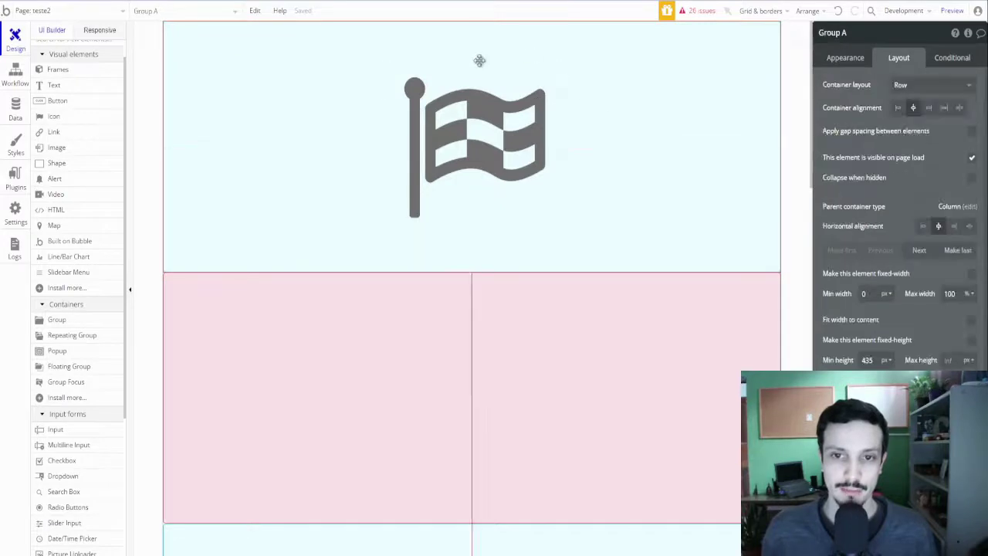
pyautogui.click(62, 86)
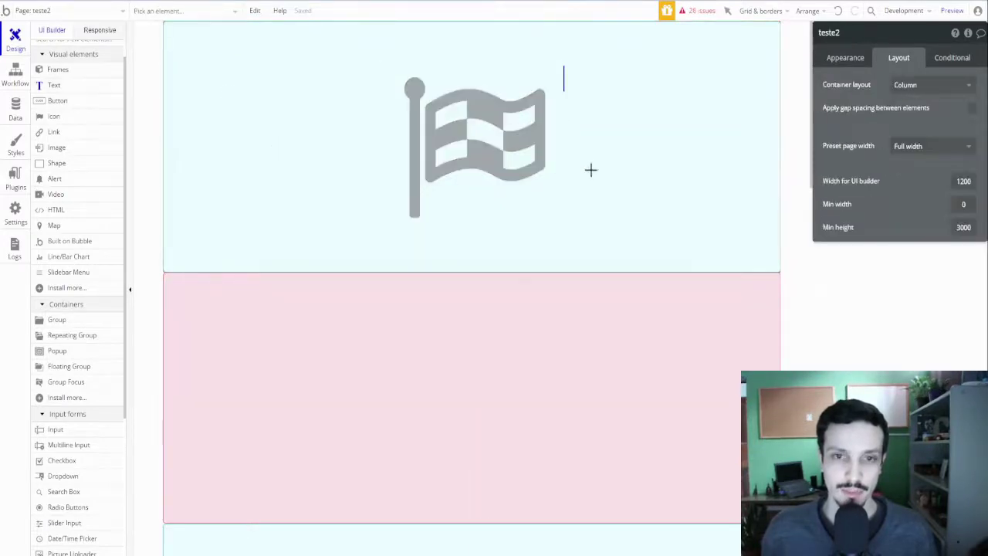
pyautogui.moveTo(601, 90)
pyautogui.mouseDown()
pyautogui.moveTo(618, 141)
pyautogui.moveTo(734, 233)
pyautogui.mouseUp()
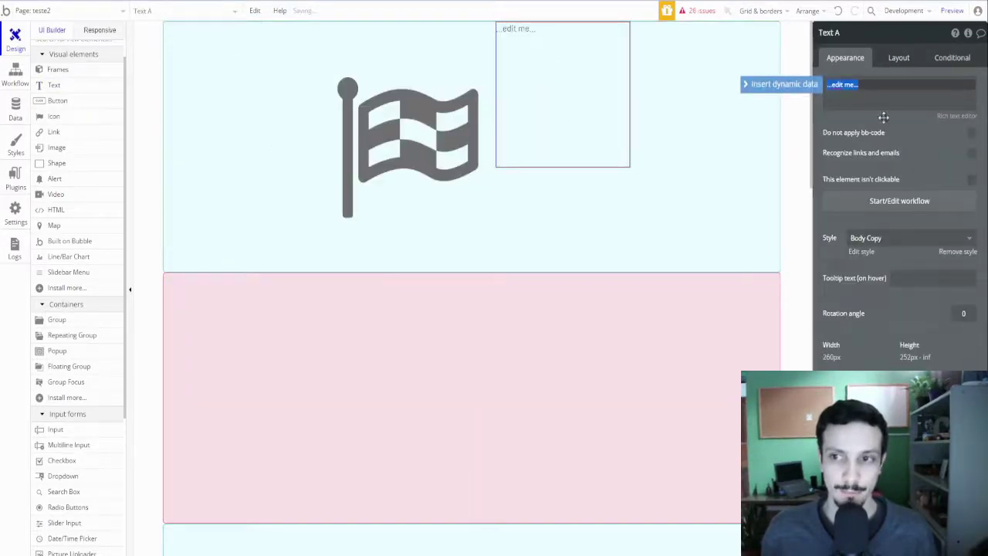
pyautogui.write('Bem vindo ao')
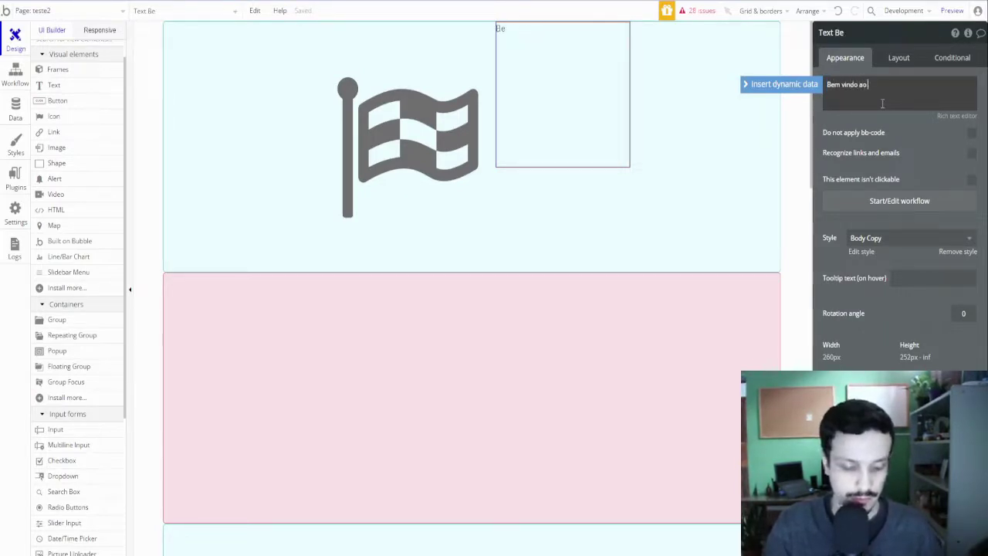
pyautogui.write(' site')
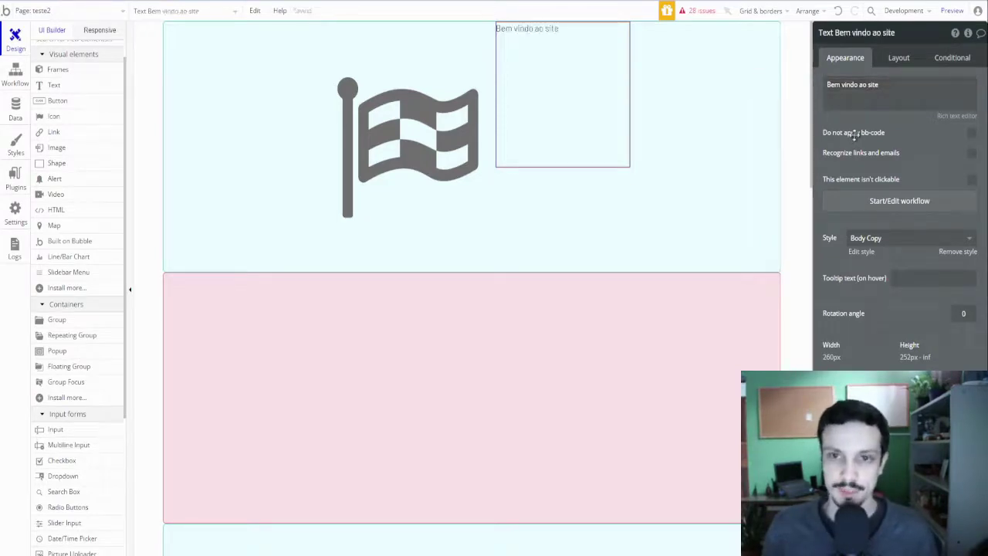
# Remove the welcome text's Body Copy style and set its font size to 70 px.
pyautogui.click(895, 60)
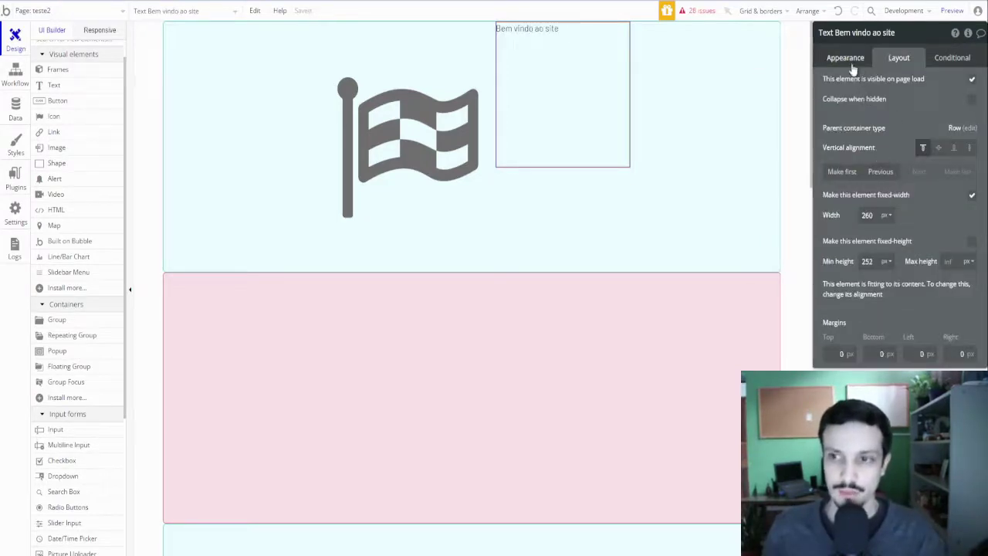
pyautogui.click(849, 61)
pyautogui.click(956, 252)
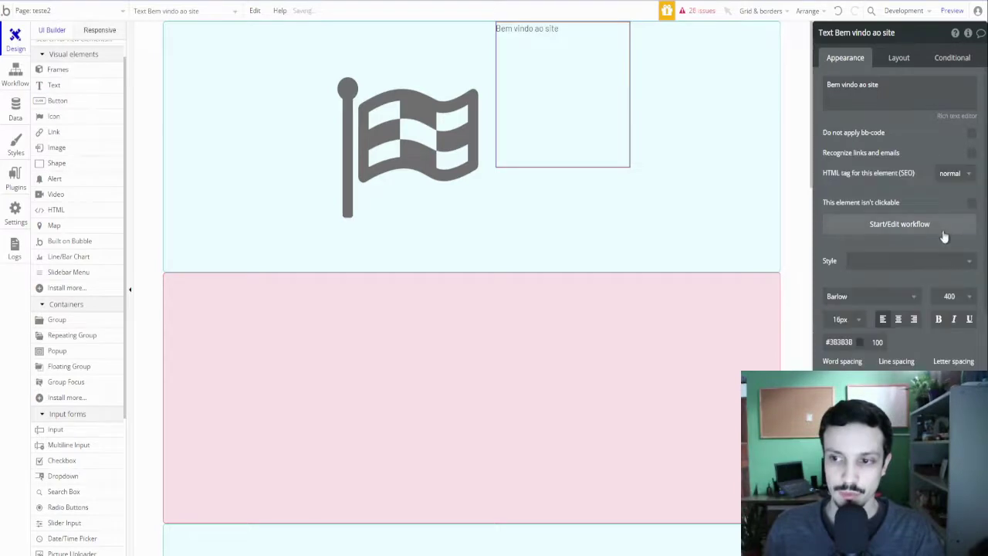
pyautogui.scroll(-1, 926, 247)
pyautogui.scroll(-4, 911, 262)
pyautogui.scroll(2, 823, 212)
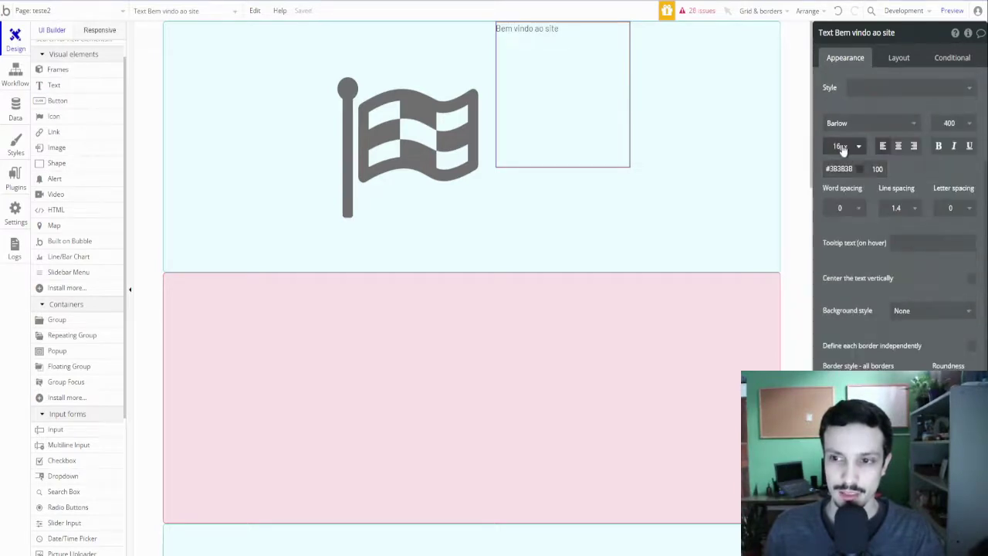
pyautogui.click(841, 146)
pyautogui.doubleClick(842, 146)
pyautogui.write('70')
# Set the welcome text's width to 400 px and centre it vertically in the row.
pyautogui.click(891, 61)
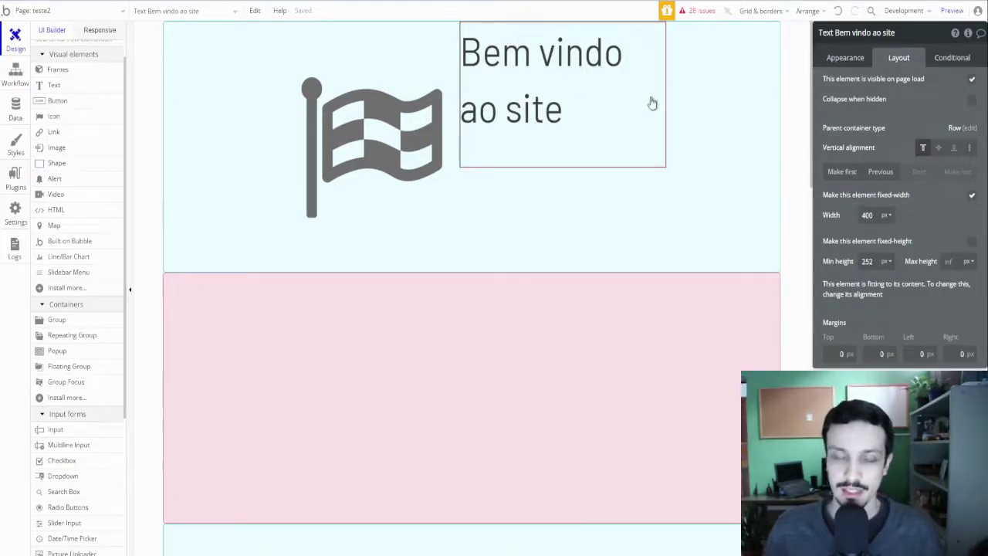
pyautogui.click(939, 149)
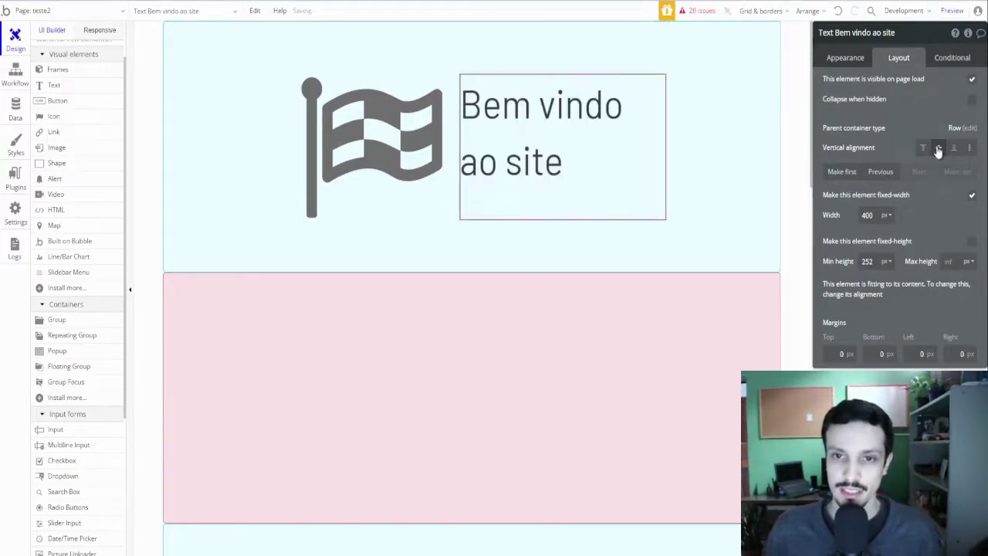
pyautogui.click(849, 58)
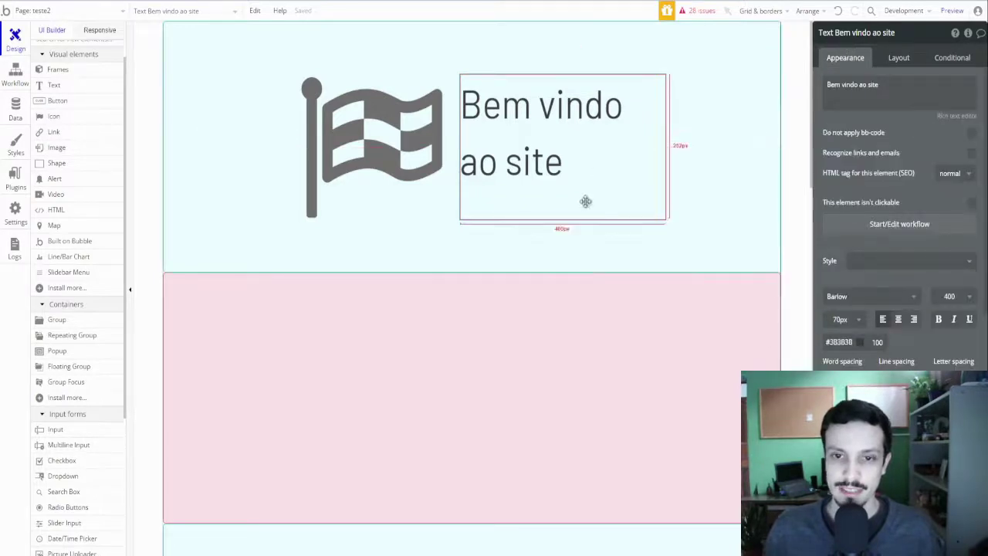
# Apply gap spacing between elements in the first blue group, trying a 550 px column gap and settling on 400 px.
pyautogui.click(719, 99)
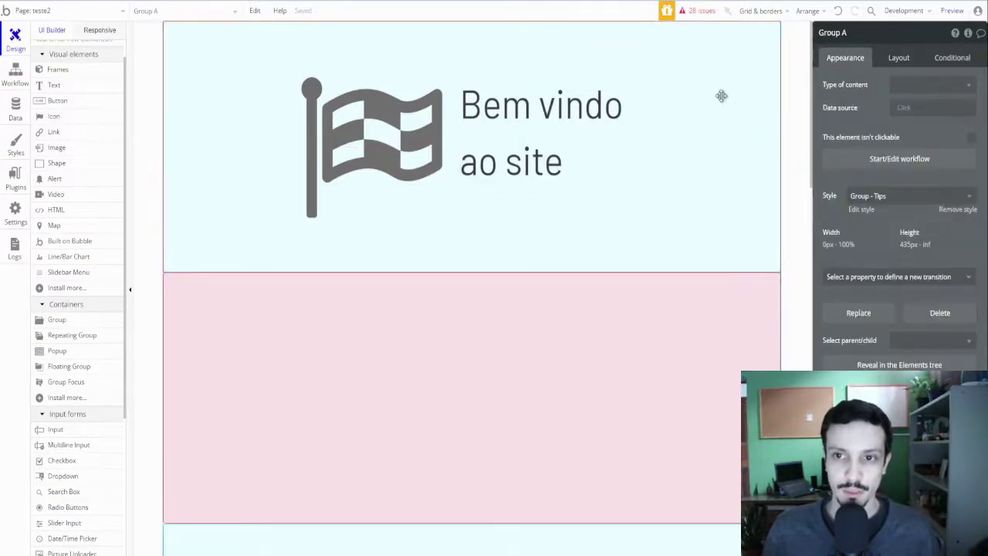
pyautogui.click(898, 58)
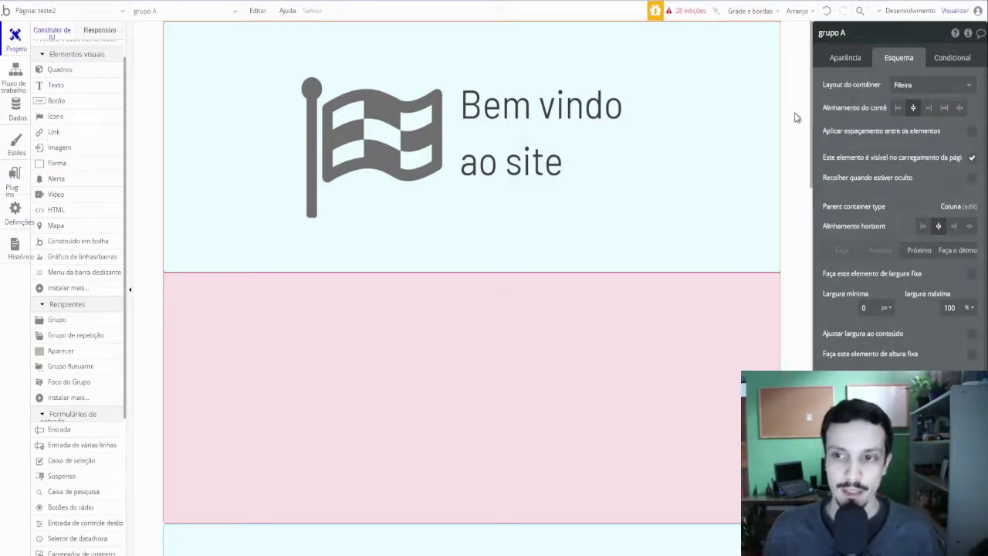
pyautogui.click(971, 131)
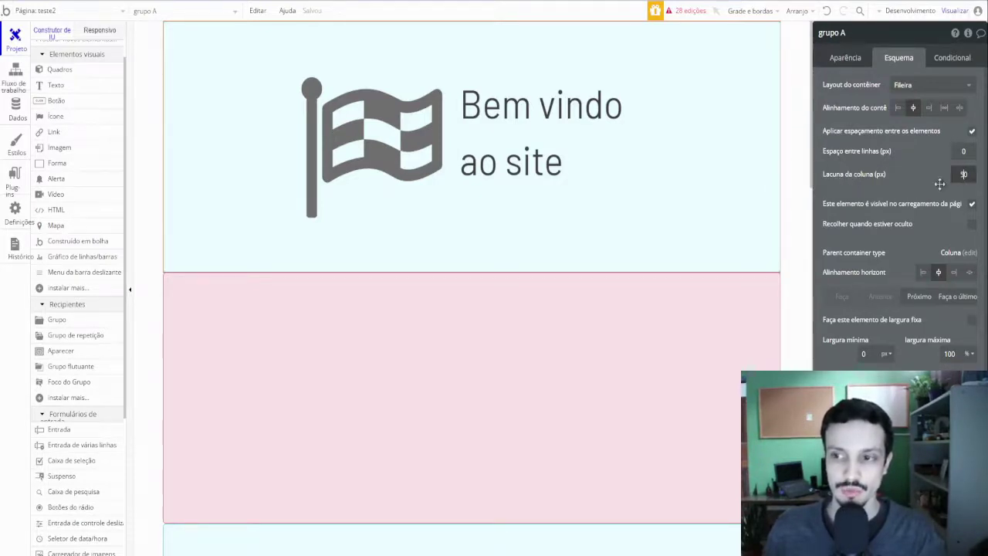
pyautogui.write('55')
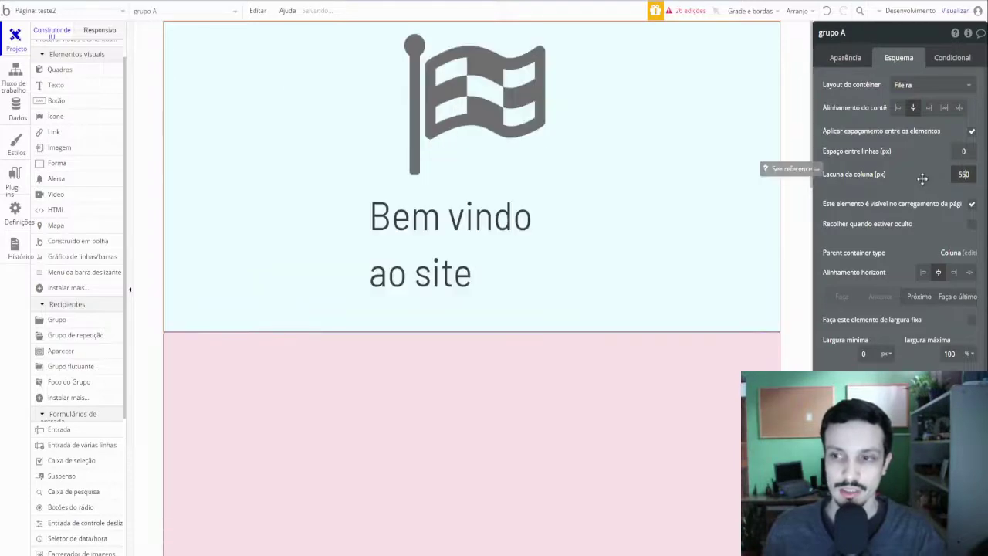
pyautogui.press('BackSpace')
pyautogui.press('BackSpace')
pyautogui.write('400')
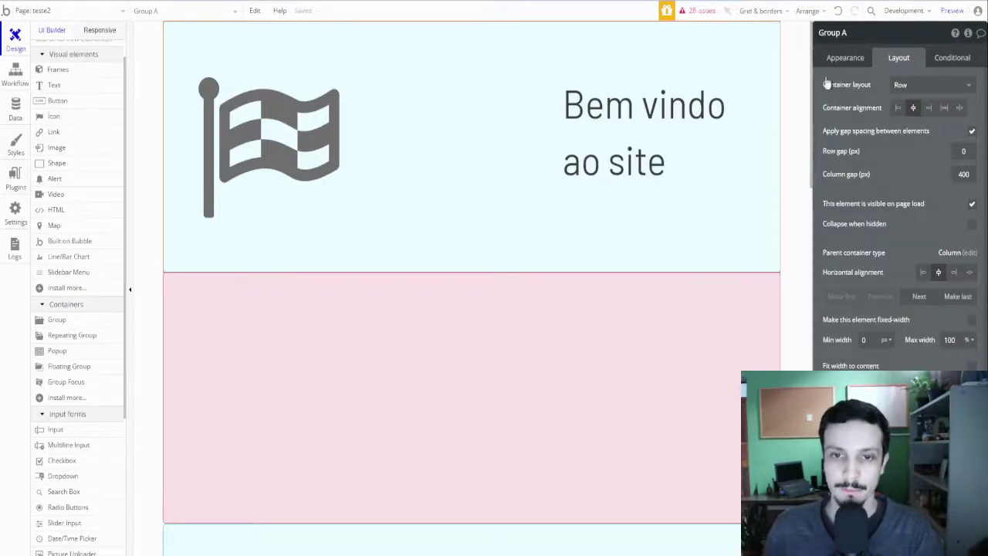
# Examine the flag icon and welcome text layout in the blue row and how the groups stack down the page.
pyautogui.click(354, 113)
pyautogui.click(586, 135)
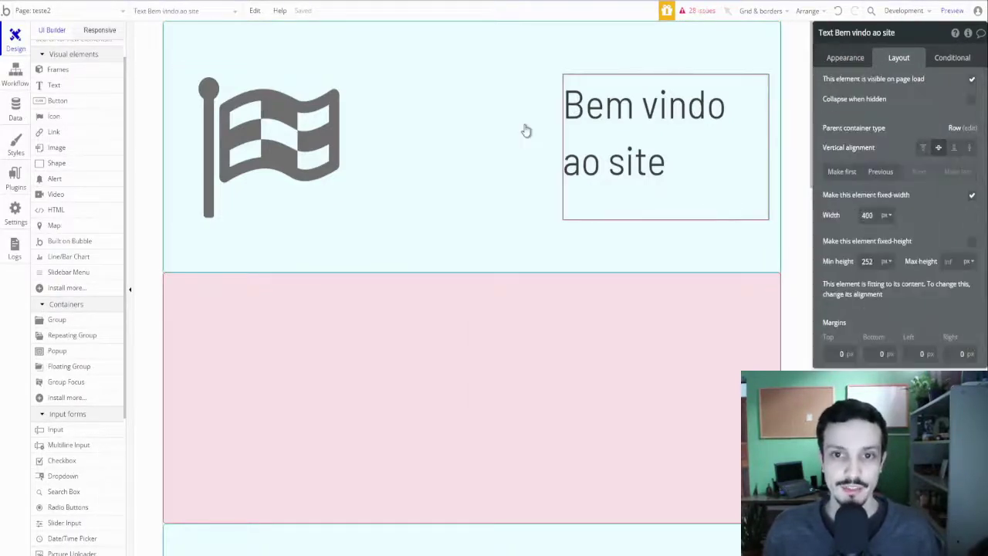
pyautogui.click(435, 157)
pyautogui.click(539, 240)
pyautogui.scroll(-8, 503, 203)
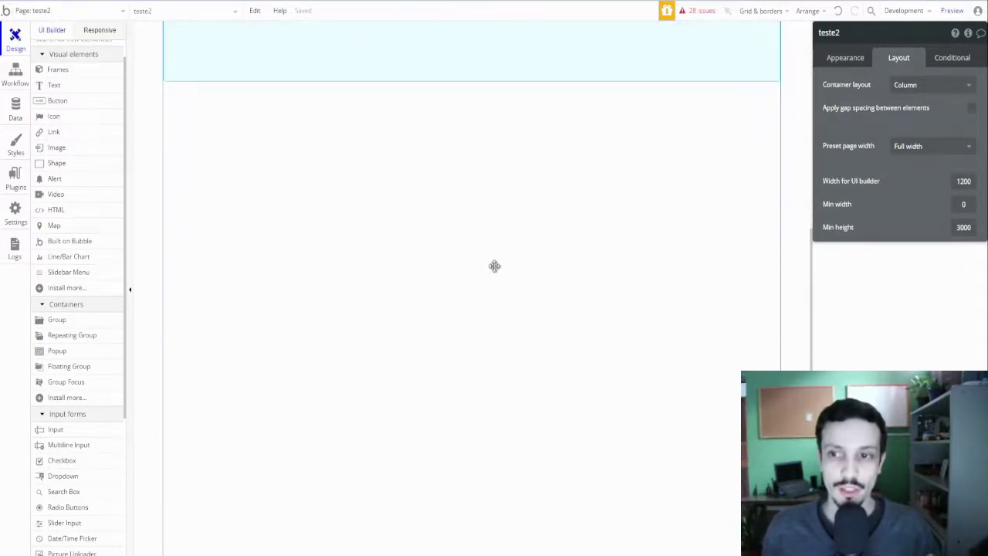
pyautogui.scroll(2, 495, 270)
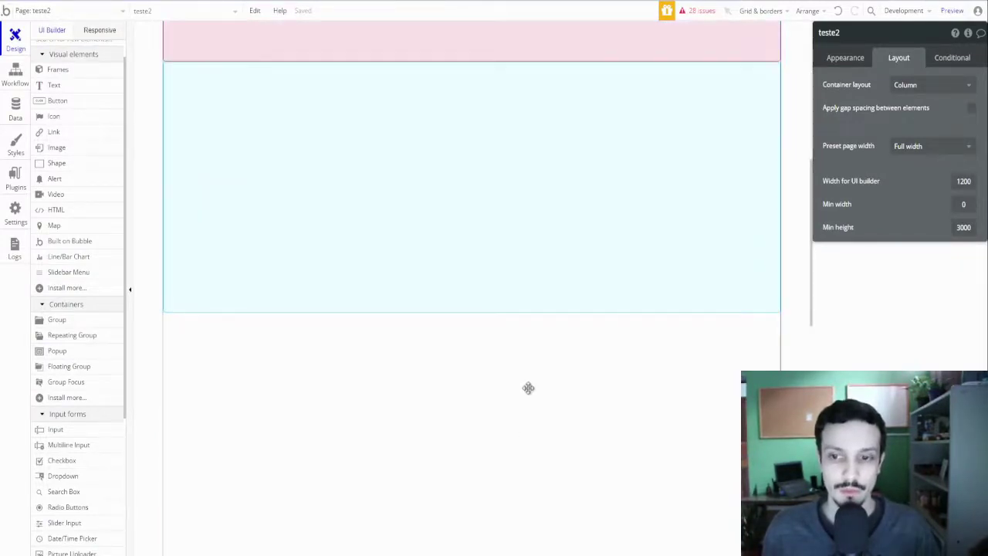
pyautogui.scroll(6, 592, 332)
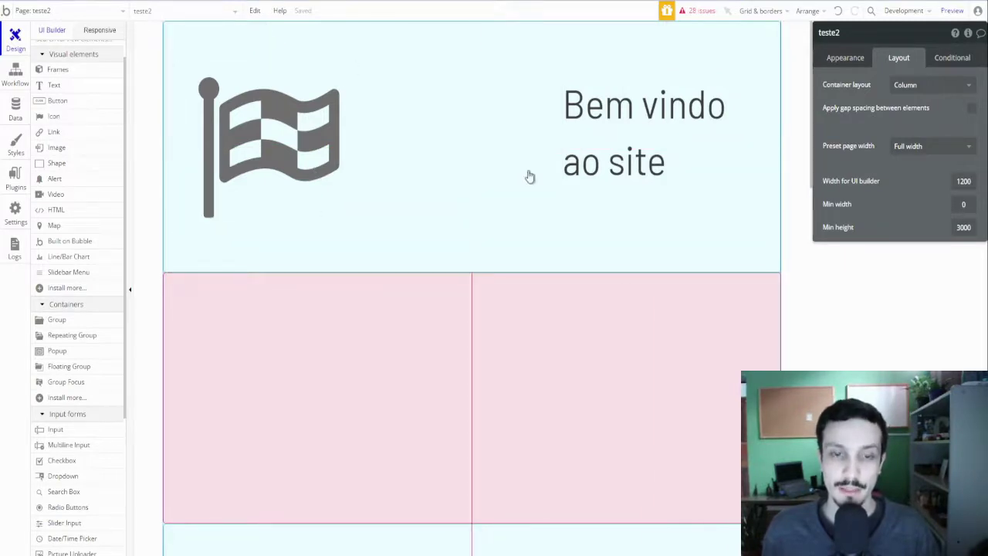
pyautogui.click(356, 151)
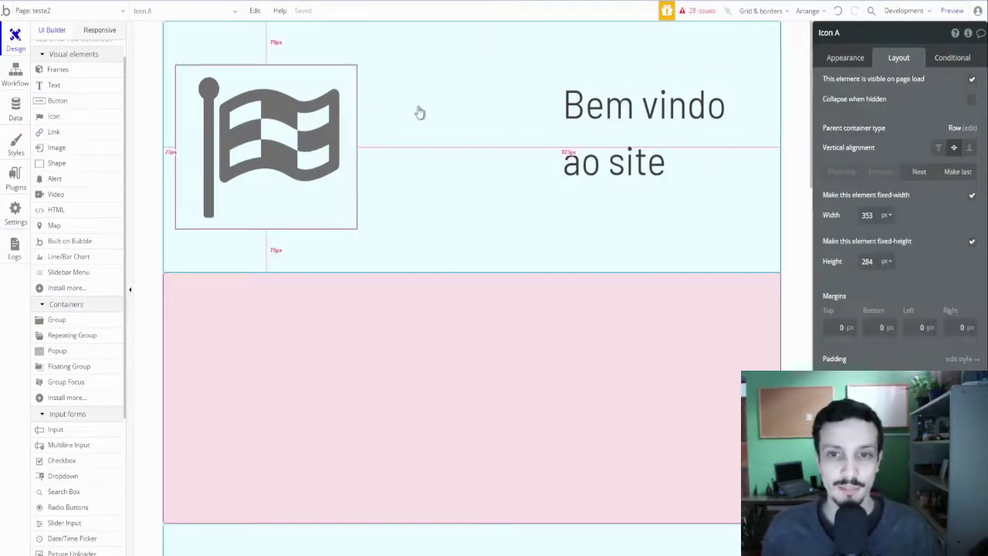
pyautogui.click(587, 123)
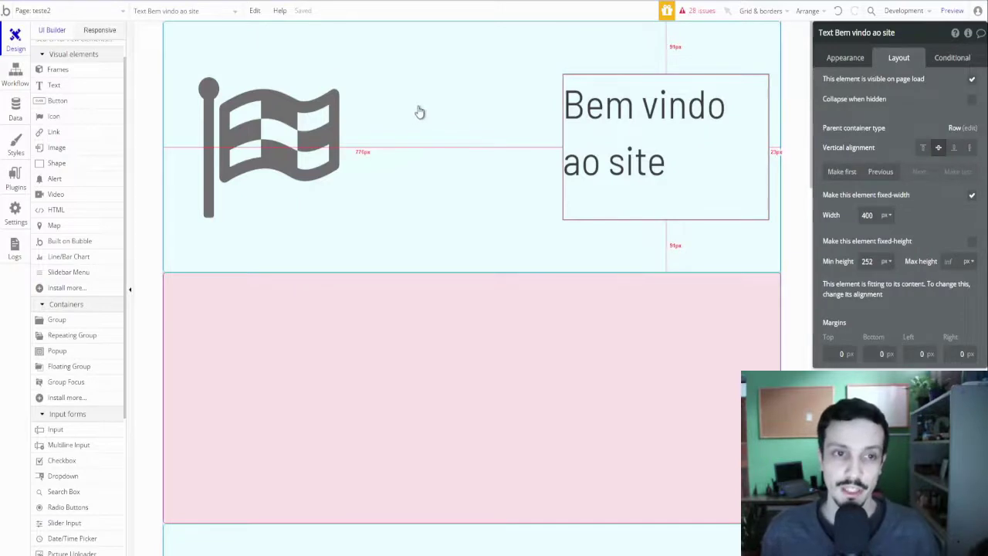
pyautogui.click(303, 120)
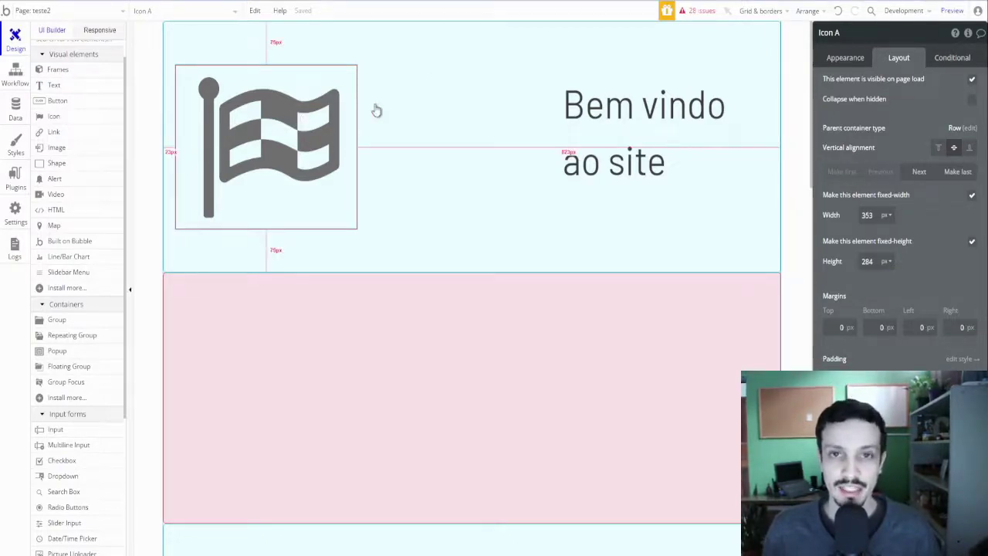
# Try a maximum width of 90% on the first blue group and restore it to 100%.
pyautogui.click(454, 161)
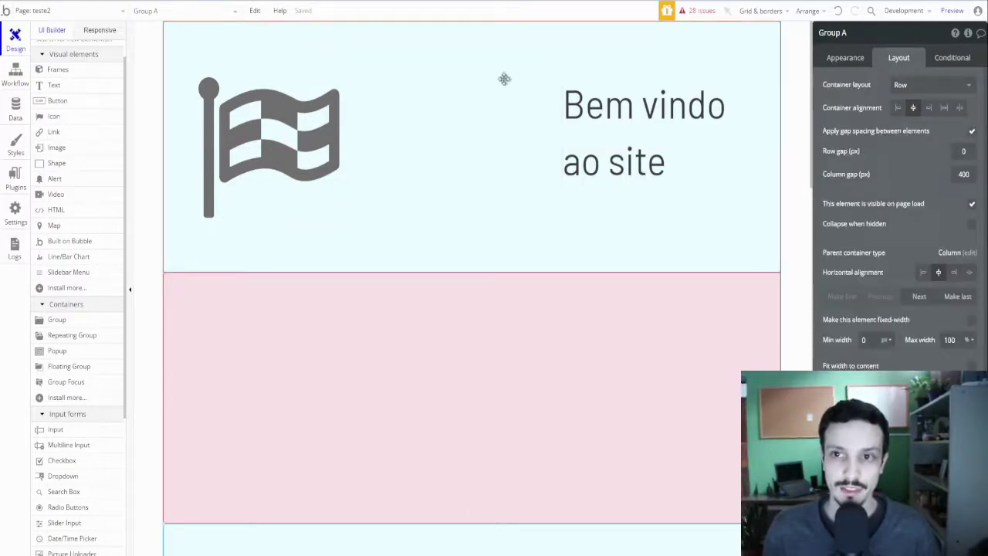
pyautogui.scroll(-2, 891, 189)
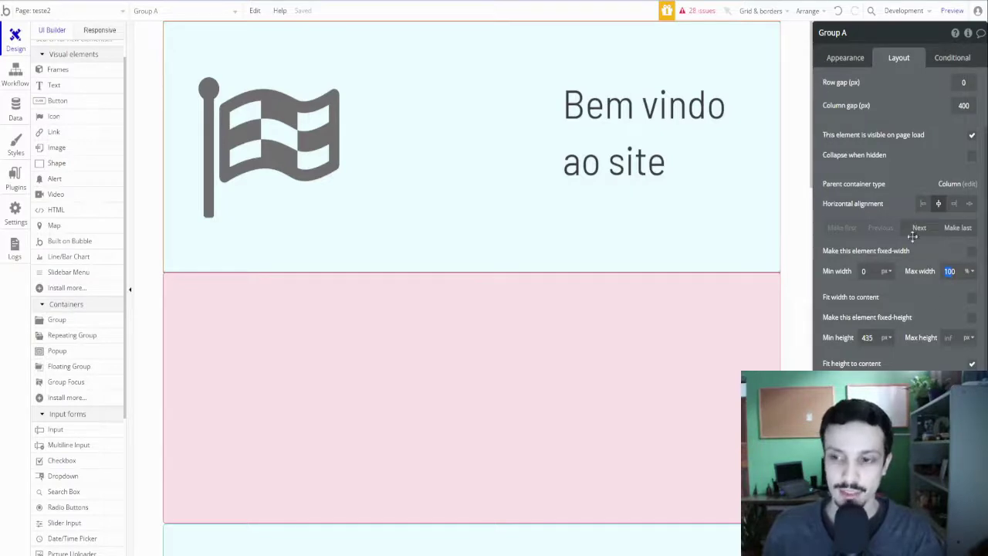
pyautogui.write('90')
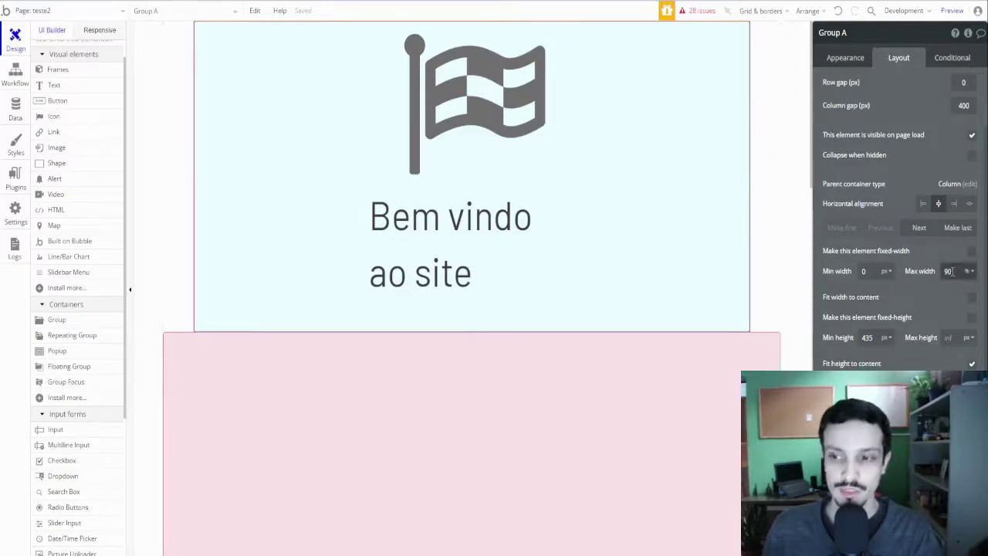
pyautogui.write('100')
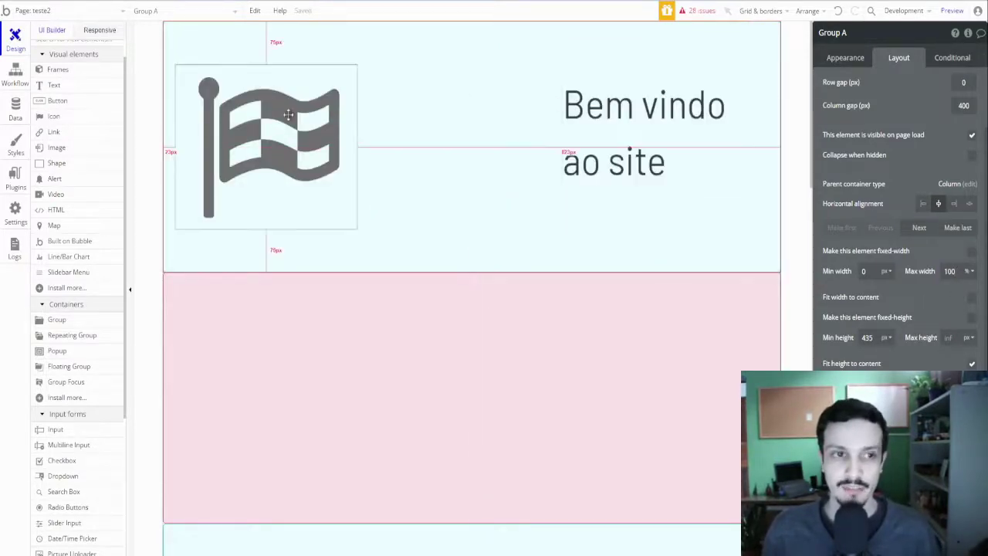
# Preview the page in the responsive view at a width of about 1189 px and return to the UI builder.
pyautogui.click(88, 29)
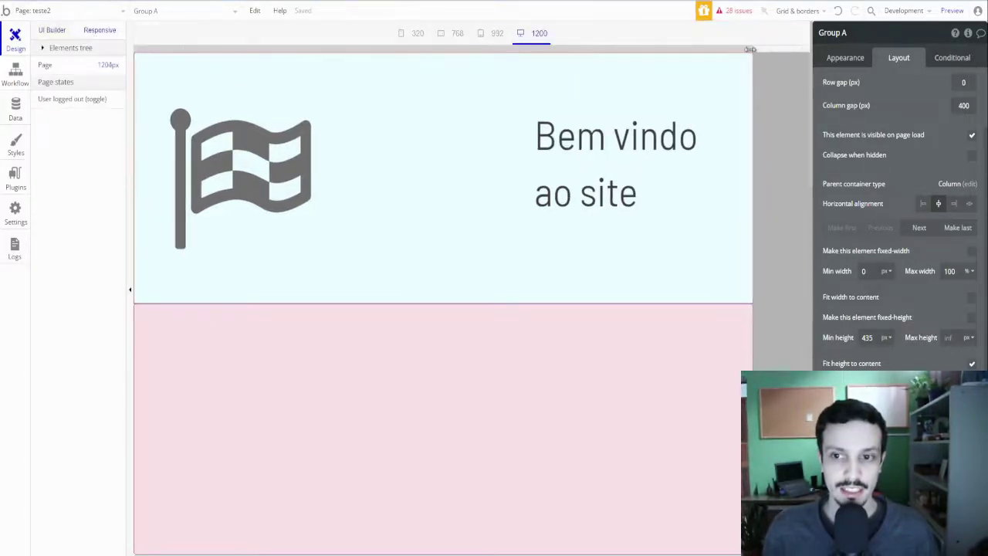
pyautogui.moveTo(750, 49); pyautogui.dragTo(745, 82)
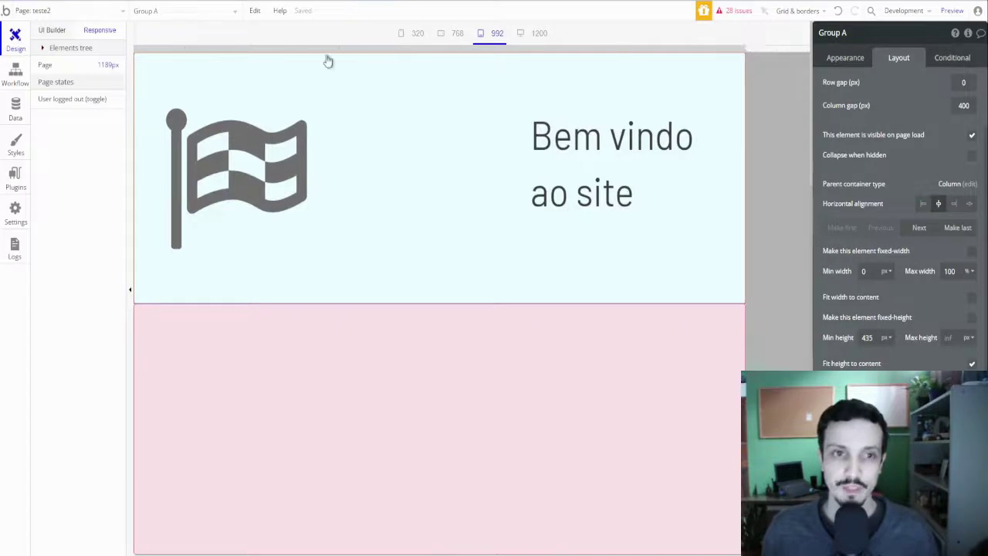
pyautogui.click(62, 32)
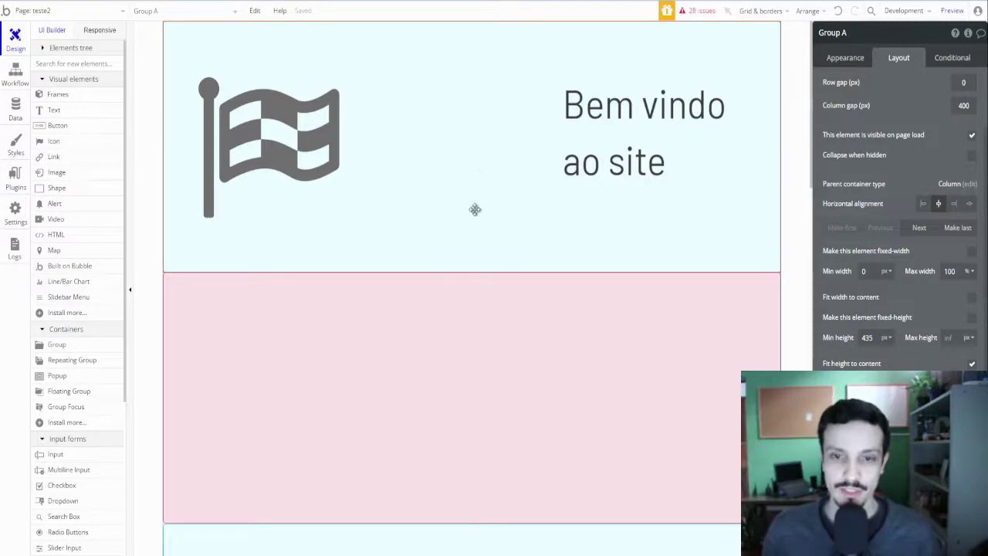
# Select the pink group and examine its container layout and alignment settings alongside the groups on the page.
pyautogui.click(473, 453)
pyautogui.scroll(-2, 525, 301)
pyautogui.scroll(2, 521, 303)
pyautogui.scroll(-3, 499, 331)
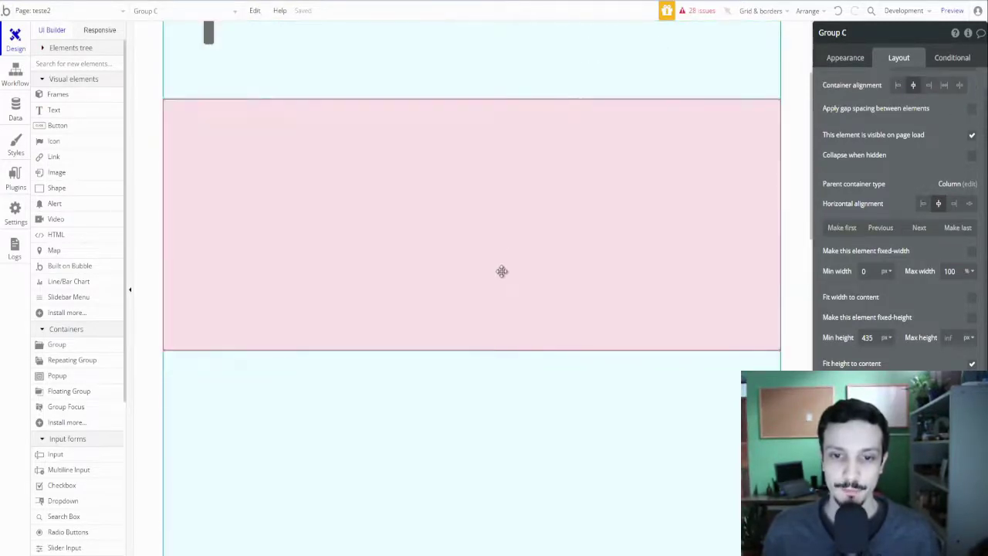
pyautogui.scroll(1, 903, 131)
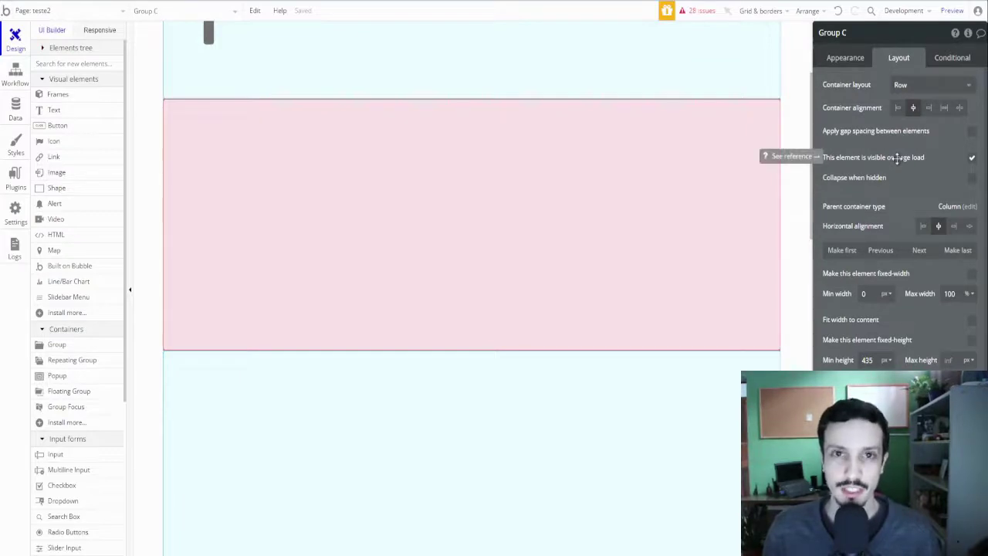
pyautogui.scroll(3, 595, 206)
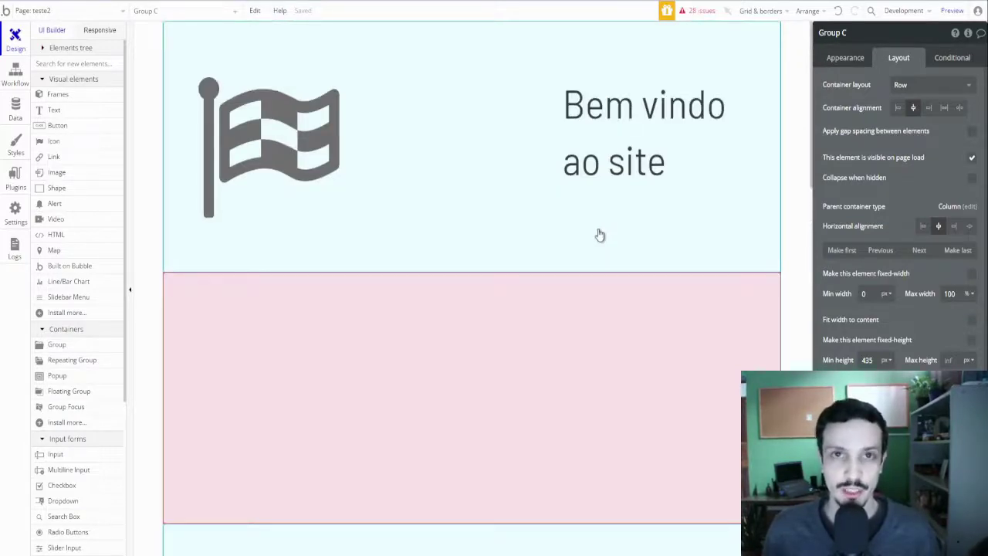
pyautogui.scroll(-2, 600, 234)
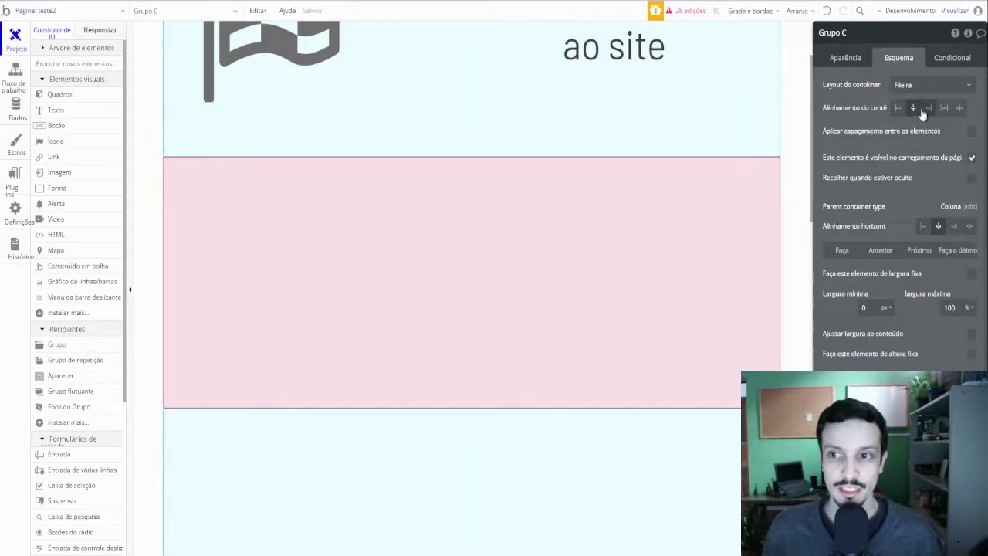
pyautogui.scroll(1, 641, 204)
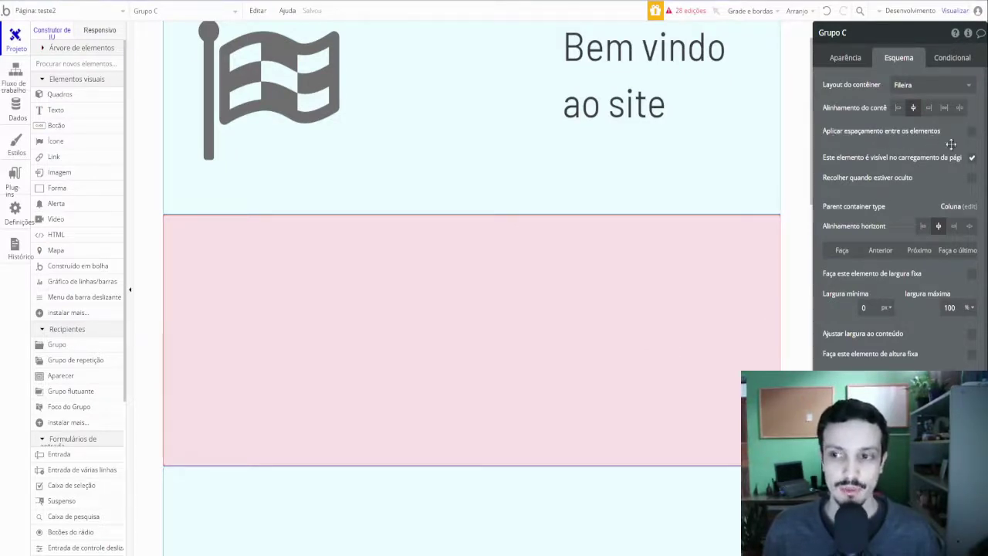
# Try applying gap spacing between elements on the pink group and turn it off again.
pyautogui.click(972, 132)
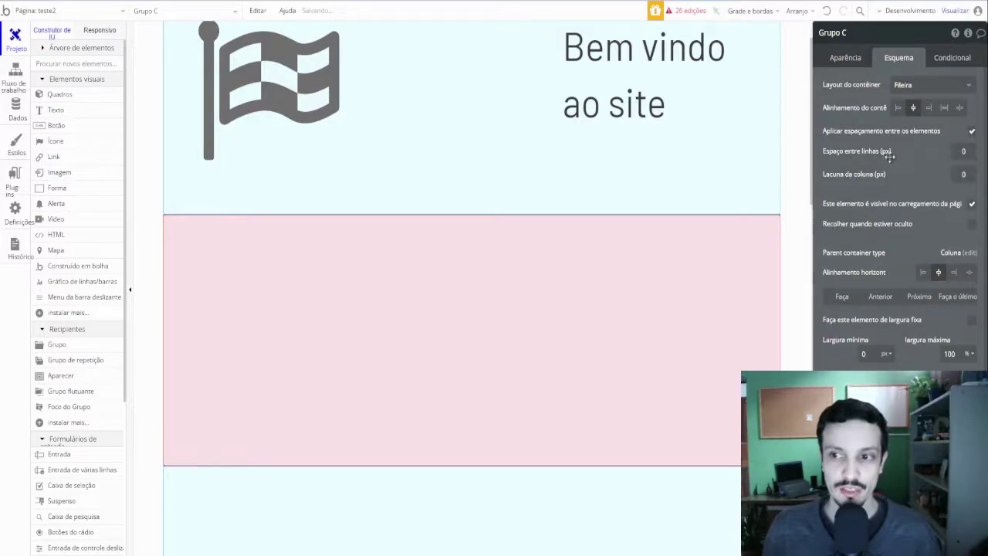
pyautogui.click(972, 133)
pyautogui.scroll(-1, 971, 137)
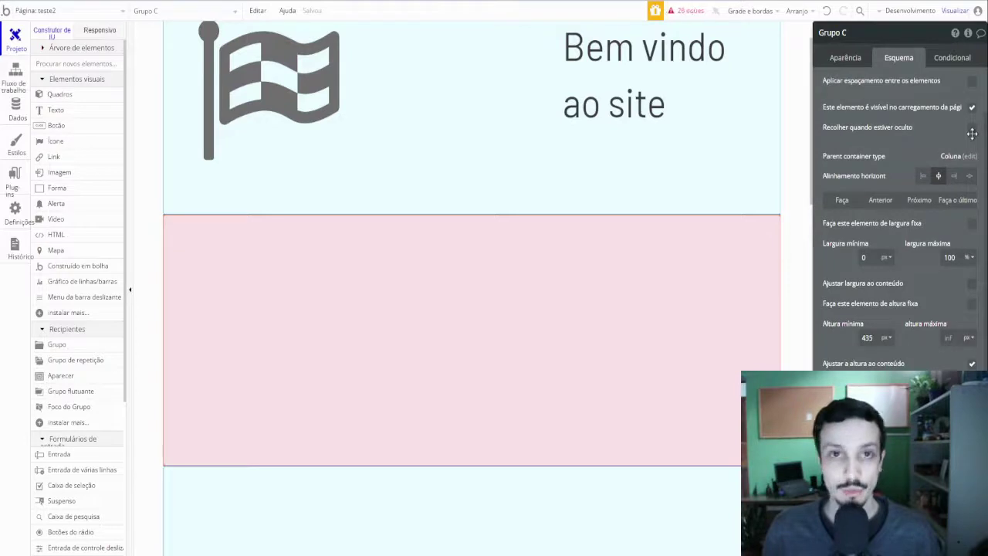
pyautogui.scroll(1, 970, 135)
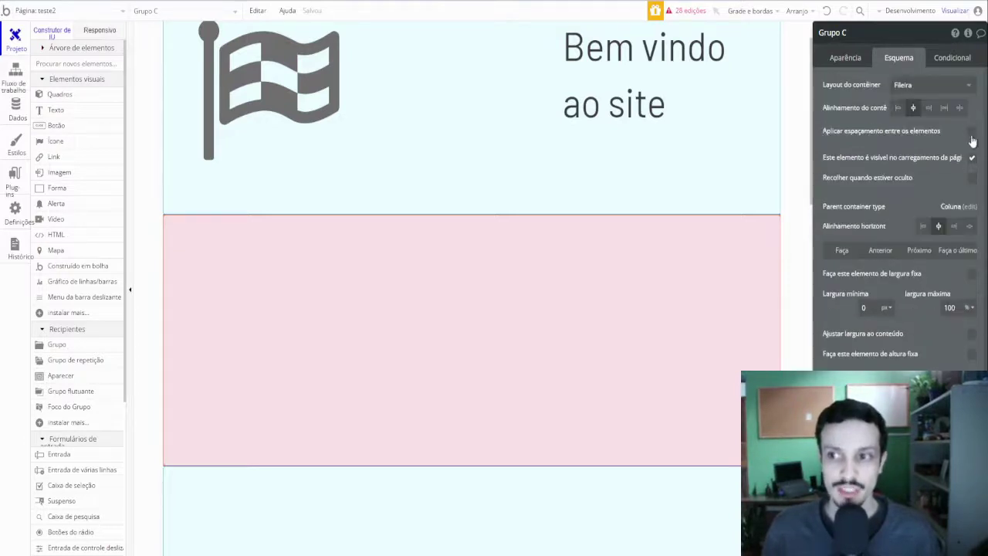
pyautogui.click(972, 132)
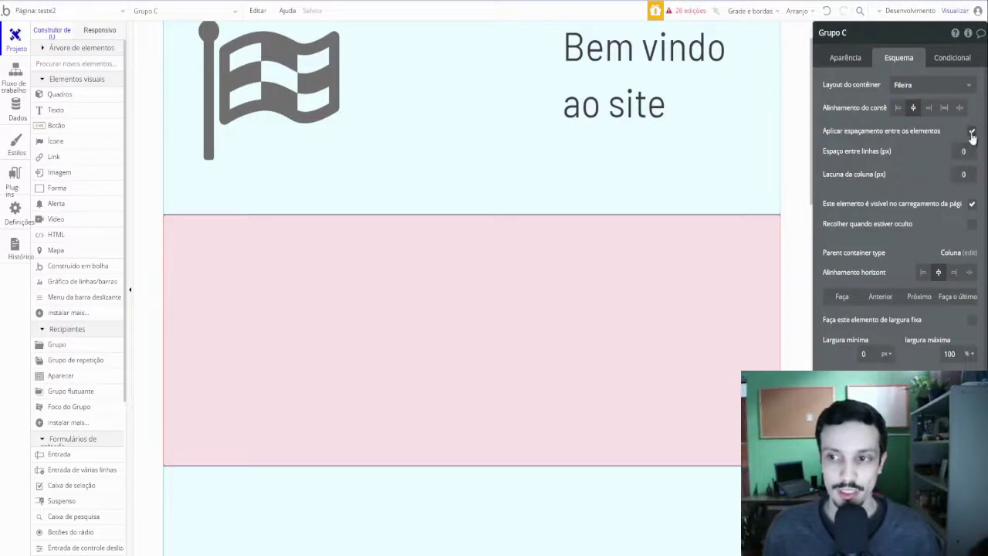
pyautogui.click(972, 133)
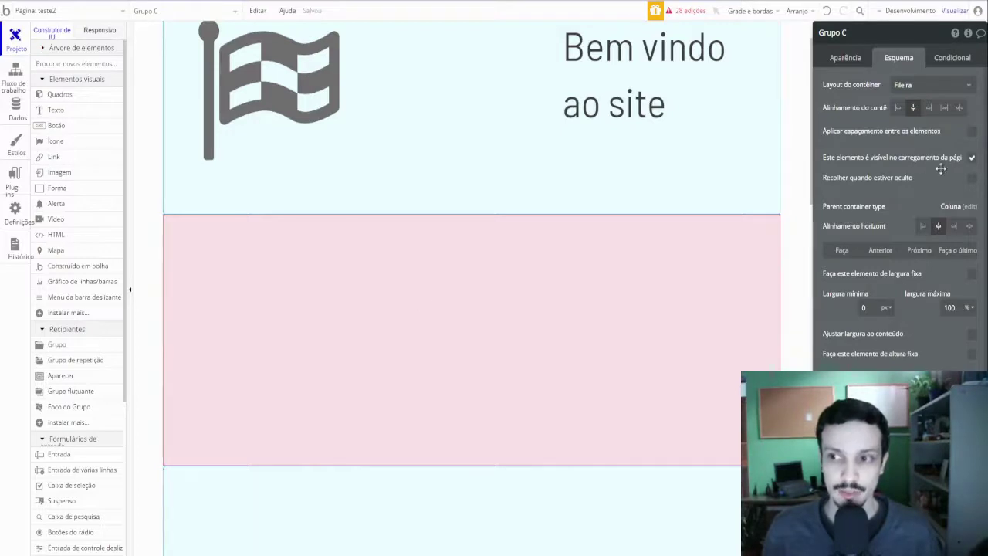
# Try hiding the pink group on page load and collapsing it when hidden, then restore both settings.
pyautogui.click(971, 159)
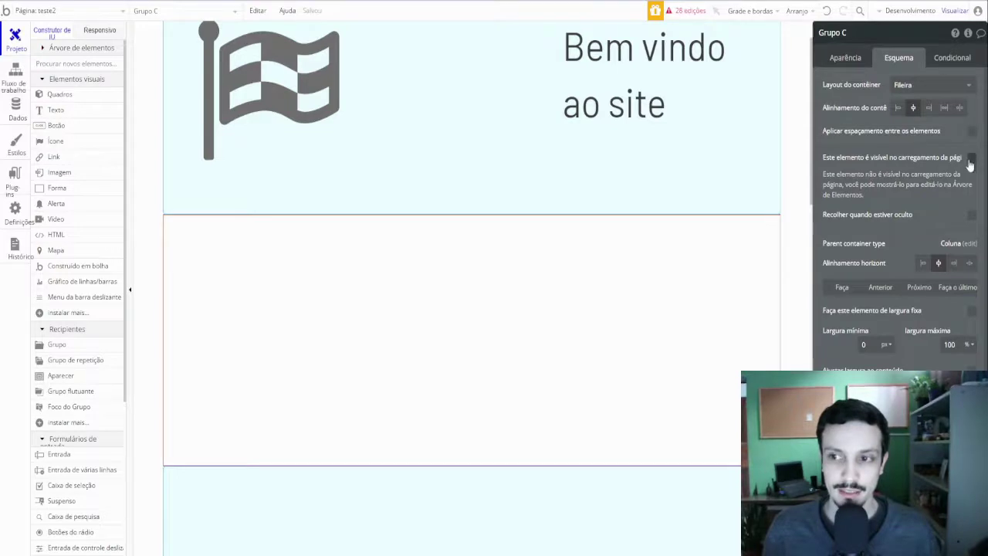
pyautogui.click(971, 159)
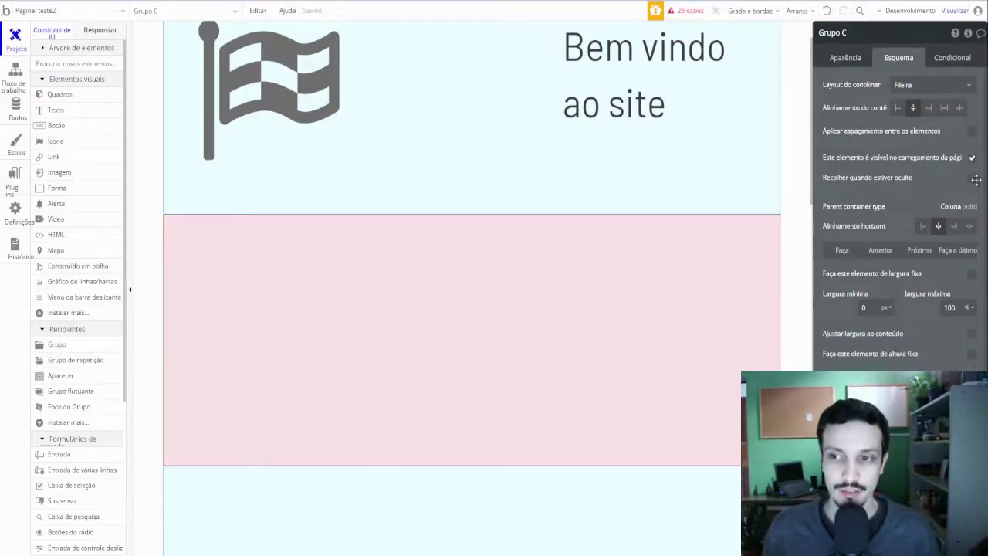
pyautogui.click(972, 179)
pyautogui.click(972, 158)
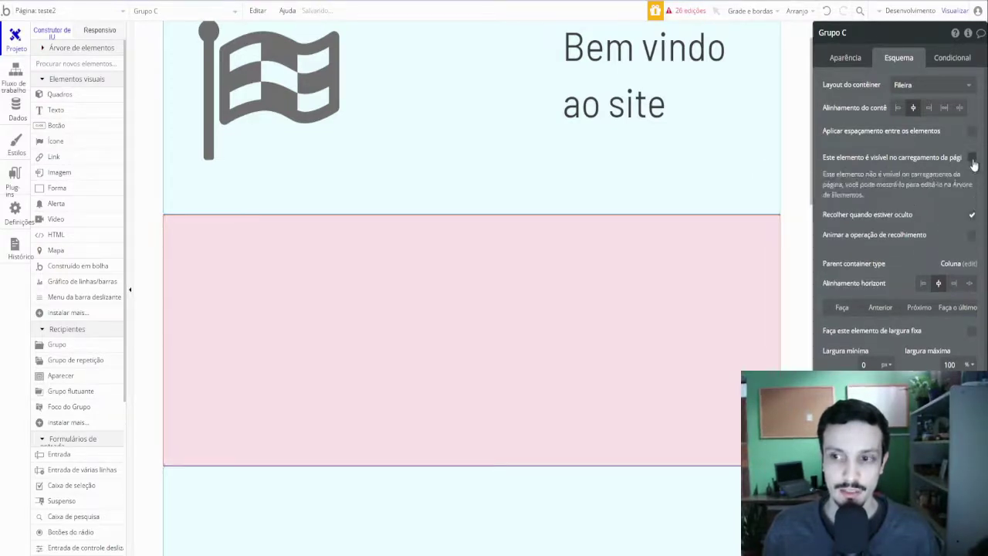
pyautogui.click(973, 161)
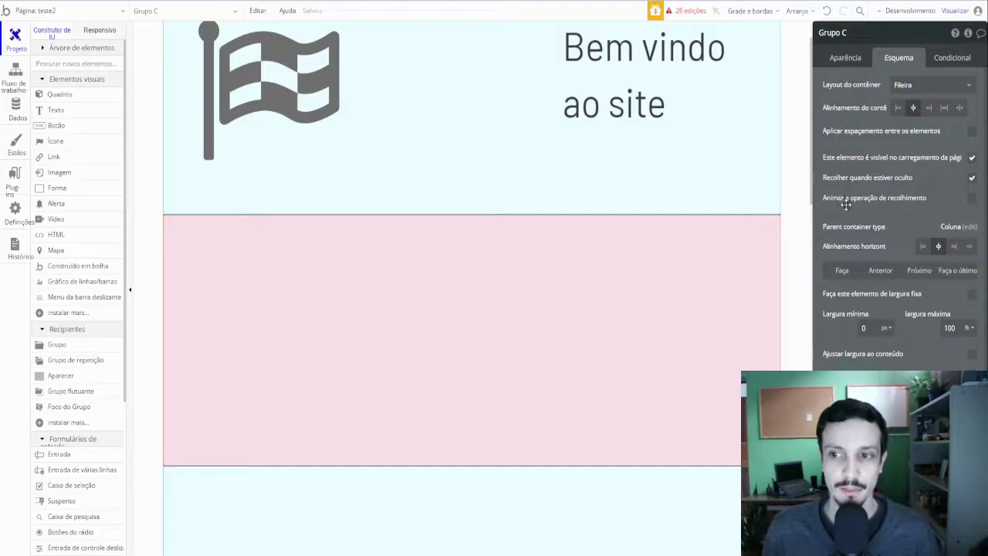
pyautogui.click(972, 178)
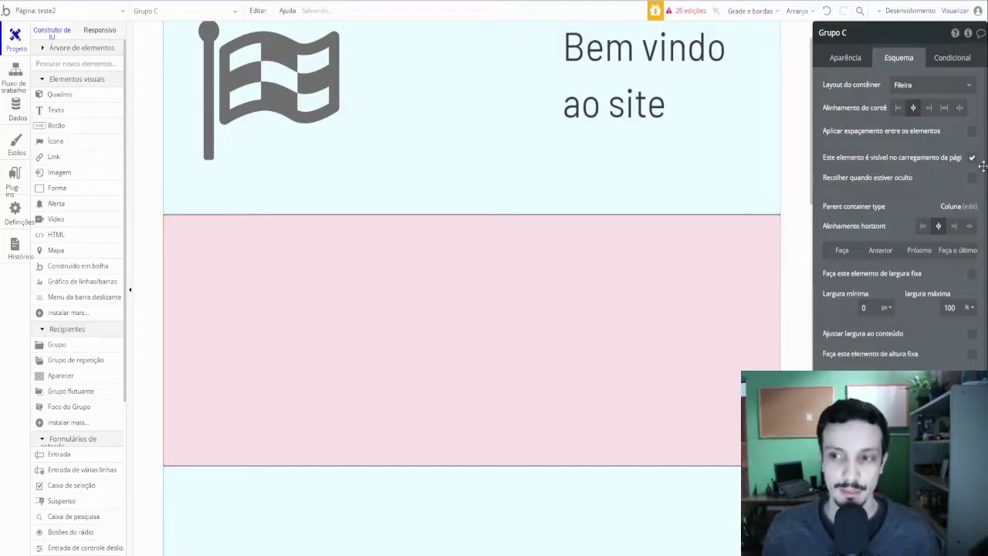
pyautogui.scroll(-1, 946, 141)
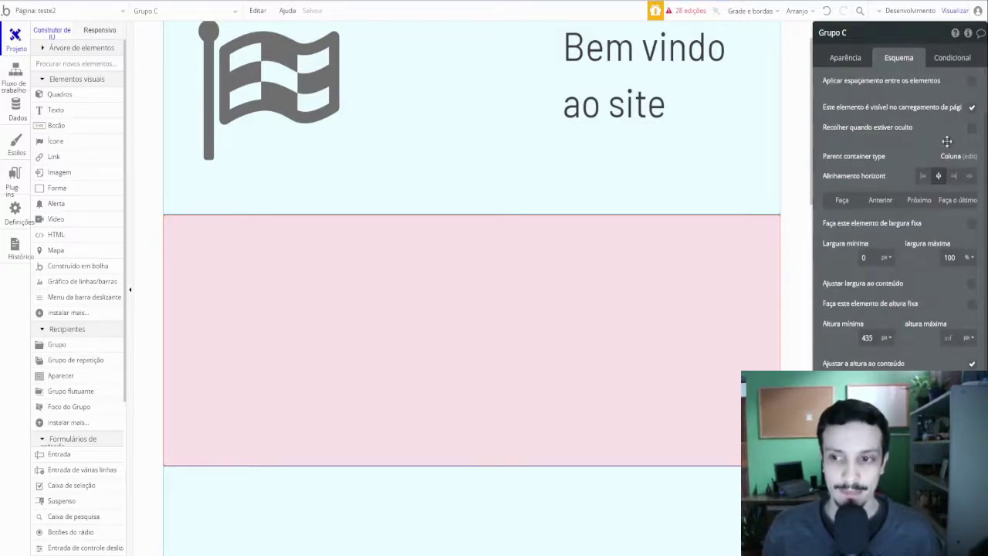
pyautogui.scroll(1, 483, 224)
# Select the first blue, pink and last blue groups in turn to examine their ordering options within the page column.
pyautogui.click(483, 224)
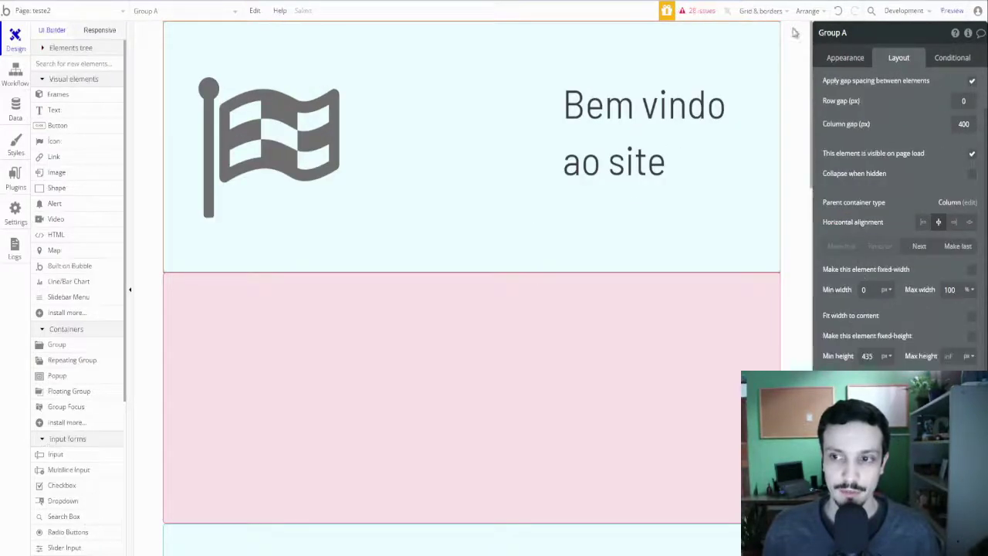
pyautogui.scroll(-2, 643, 237)
pyautogui.scroll(2, 620, 315)
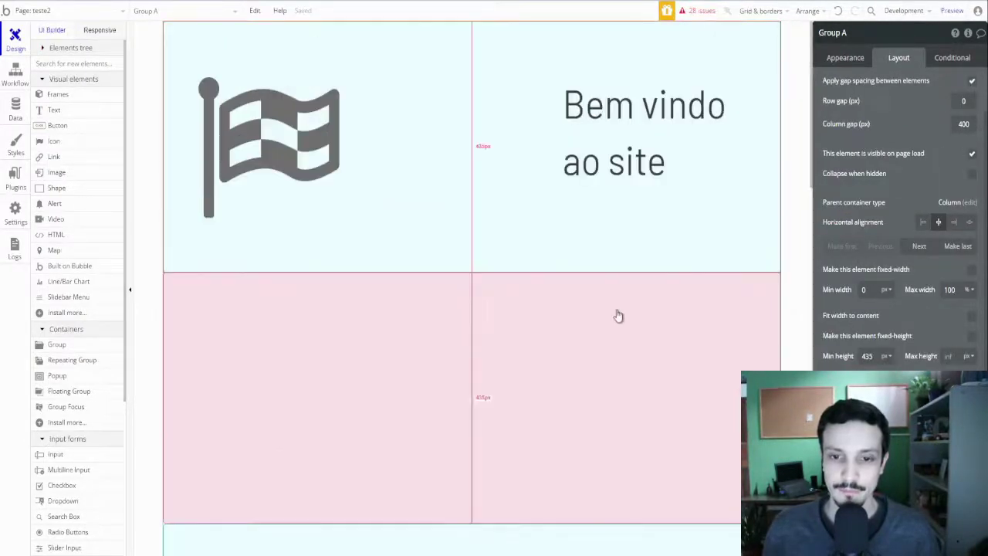
pyautogui.scroll(-2, 569, 265)
pyautogui.scroll(3, 541, 225)
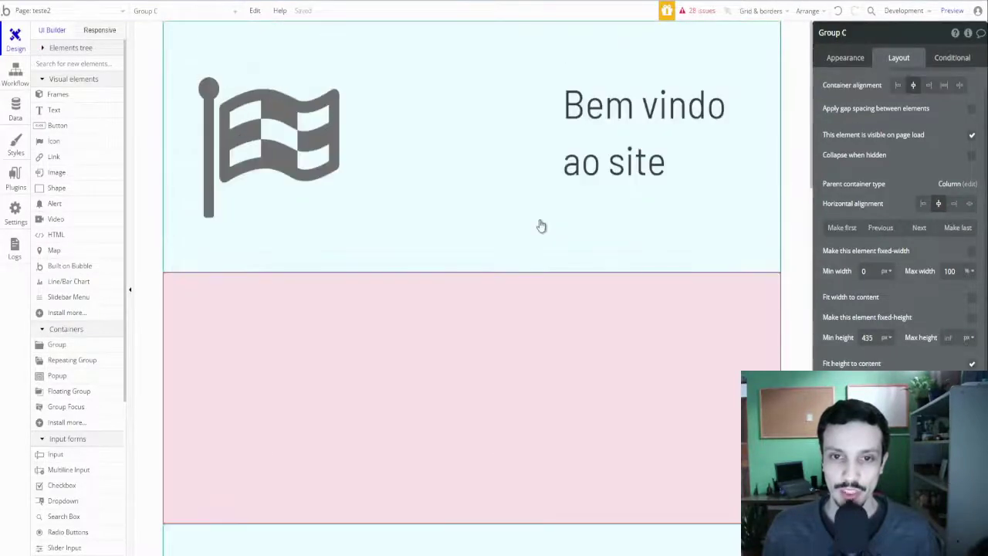
pyautogui.scroll(-2, 463, 231)
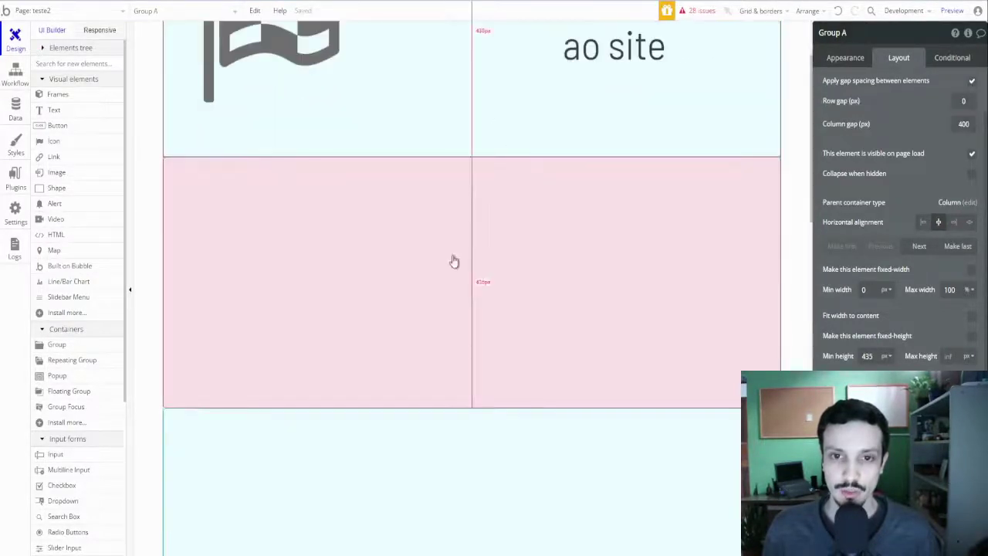
pyautogui.click(453, 260)
pyautogui.scroll(-3, 453, 258)
pyautogui.scroll(2, 494, 239)
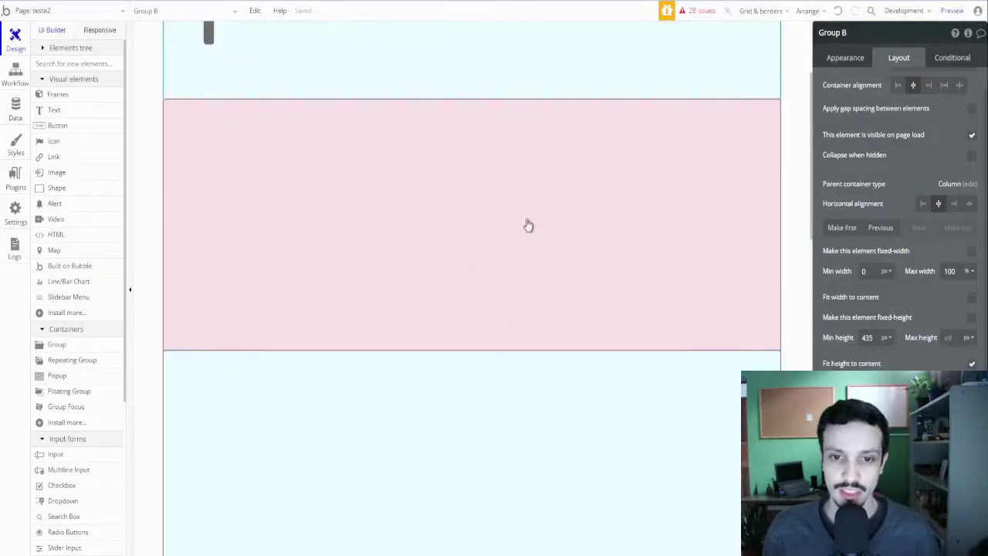
# Try moving the pink group one place down the column order and return it to the middle.
pyautogui.scroll(2, 548, 232)
pyautogui.scroll(-2, 553, 257)
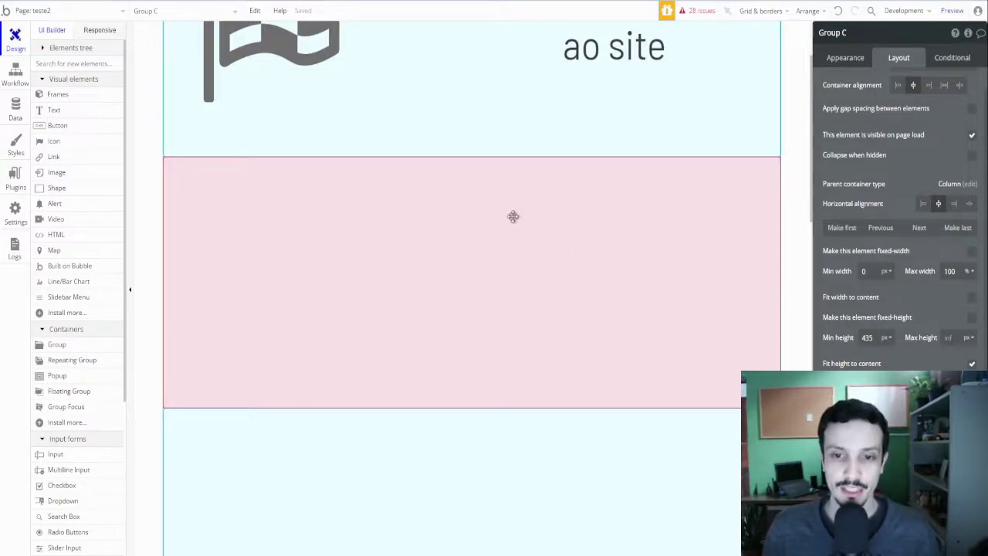
pyautogui.click(918, 228)
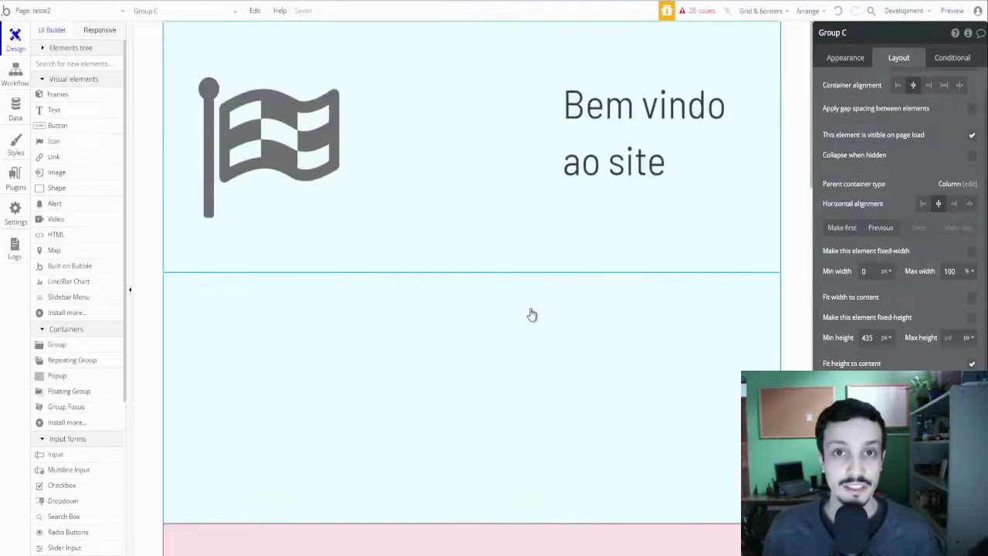
pyautogui.click(886, 232)
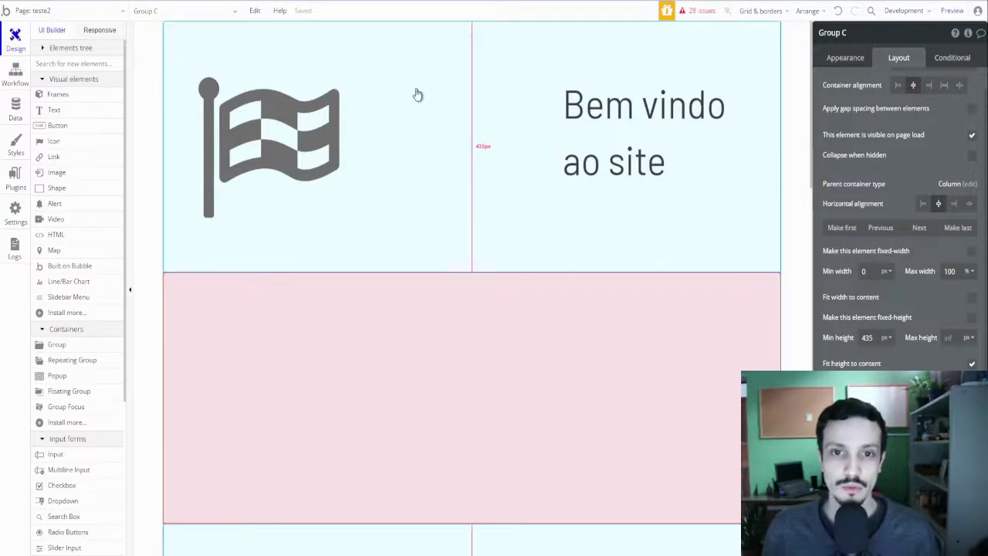
# Examine how the three groups stack down the page and the ordering options of the last blue group.
pyautogui.scroll(-1, 656, 232)
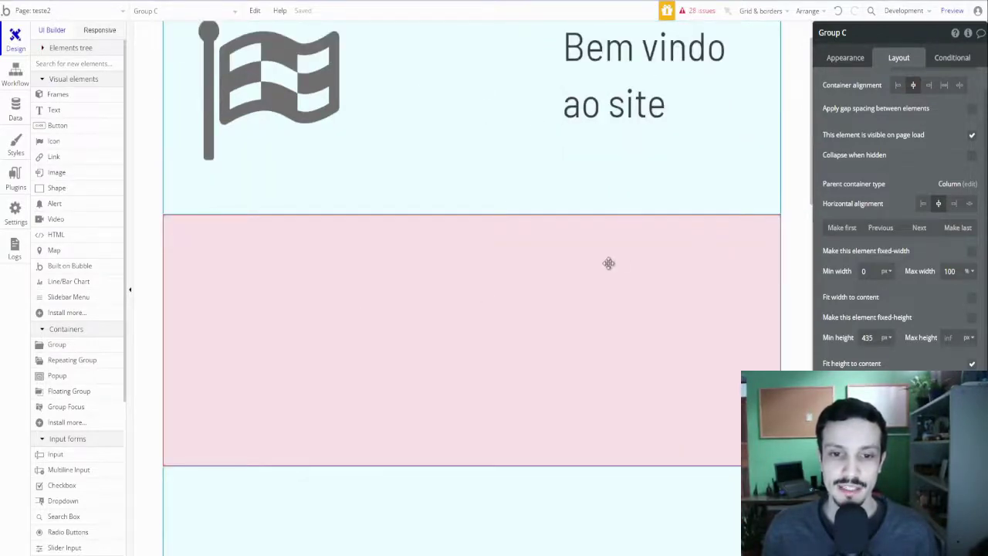
pyautogui.scroll(-5, 609, 262)
pyautogui.scroll(1, 708, 269)
pyautogui.scroll(3, 680, 266)
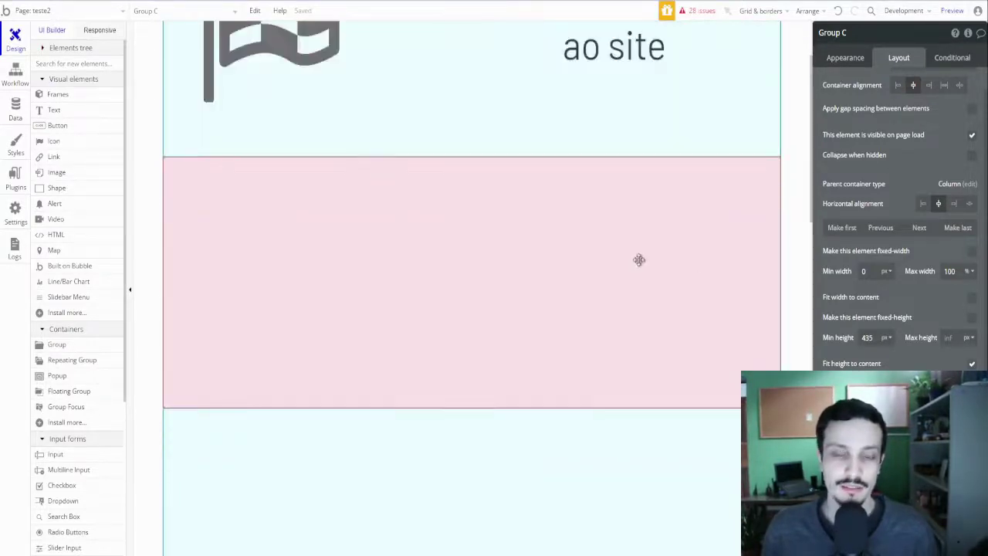
pyautogui.scroll(-4, 543, 258)
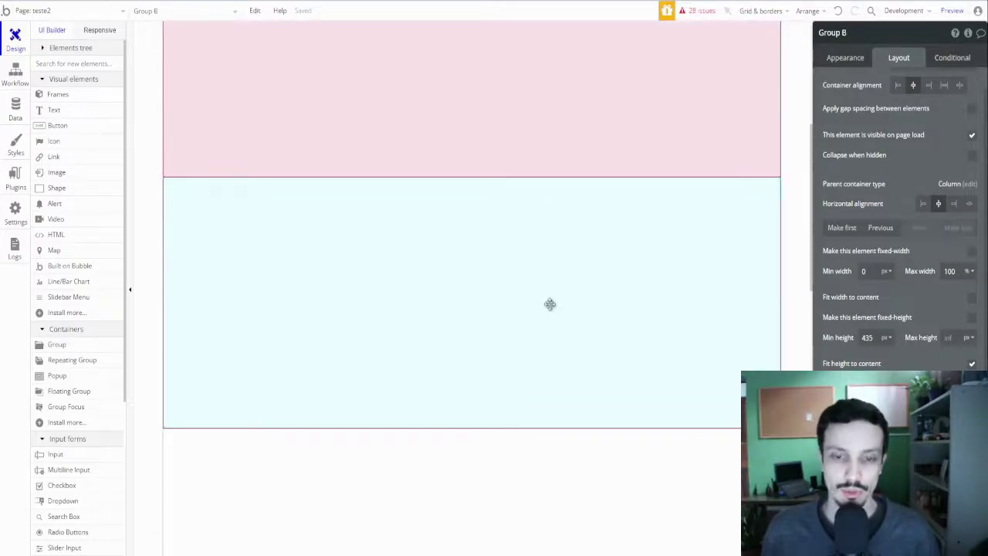
pyautogui.click(736, 347)
pyautogui.scroll(4, 736, 347)
pyautogui.scroll(-3, 736, 347)
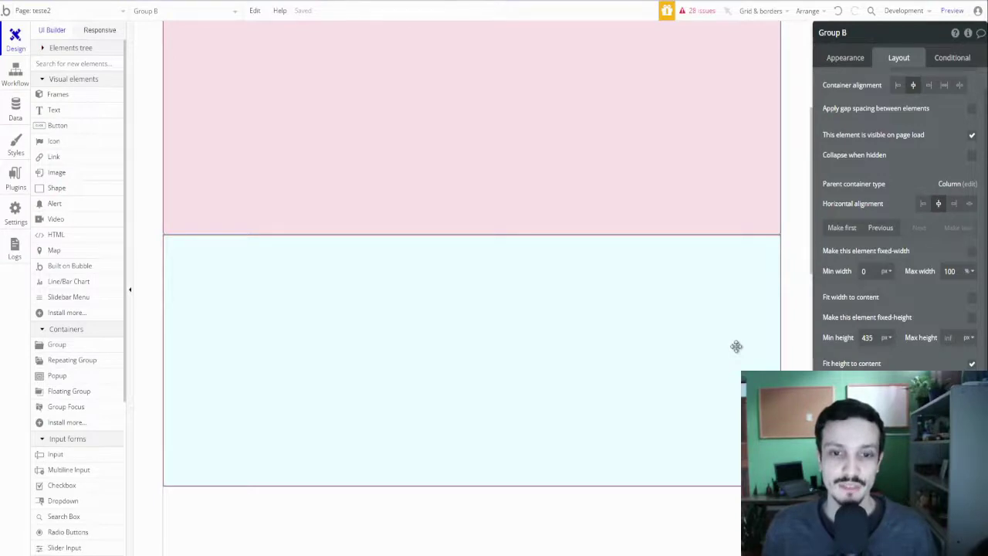
pyautogui.scroll(3, 580, 294)
pyautogui.scroll(-4, 550, 293)
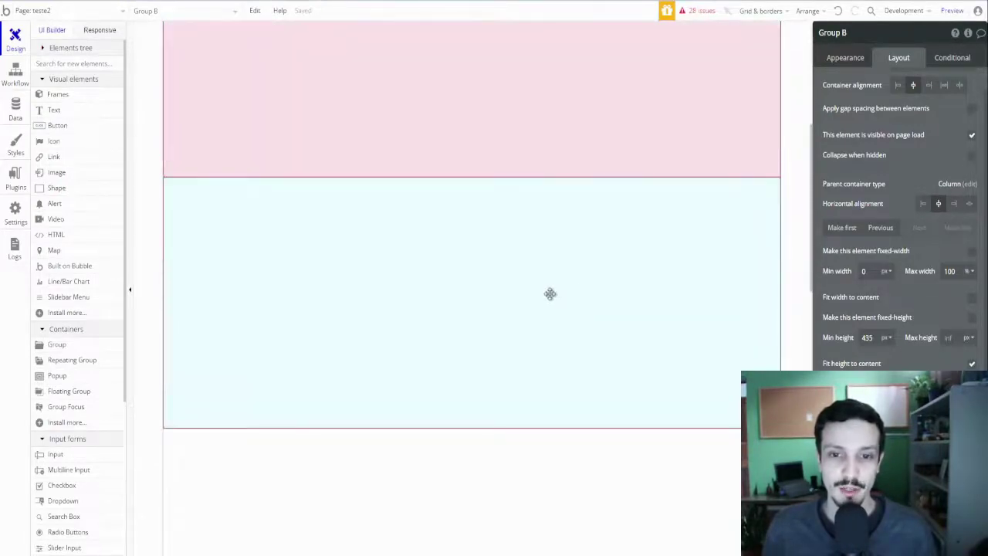
pyautogui.scroll(3, 550, 293)
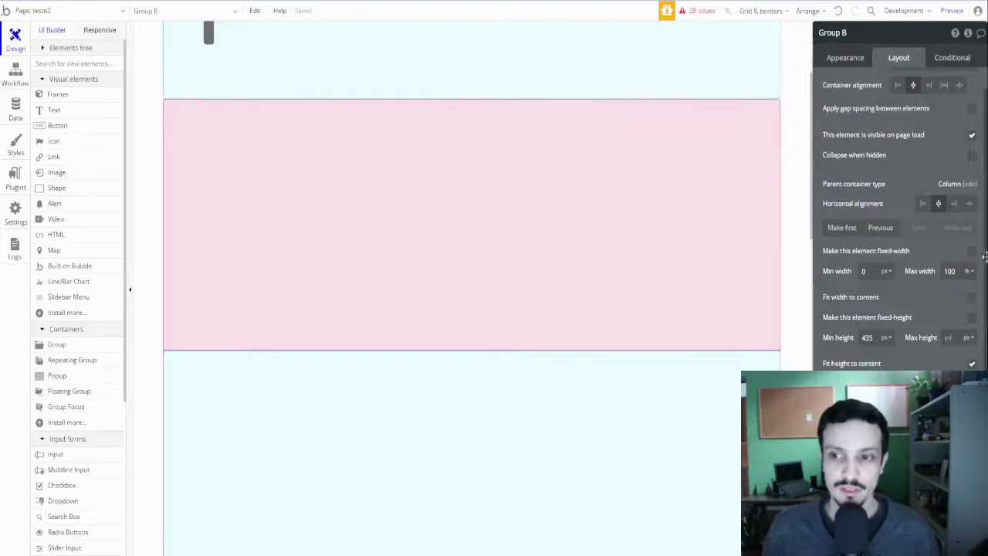
# Swap the pink group with the last blue group once more and restore the original order.
pyautogui.click(667, 203)
pyautogui.click(920, 229)
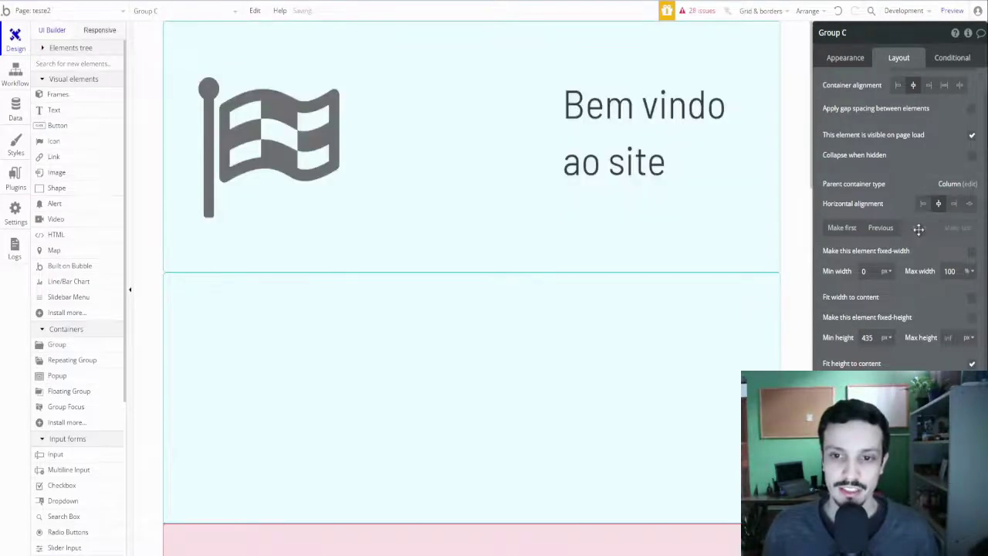
pyautogui.click(884, 229)
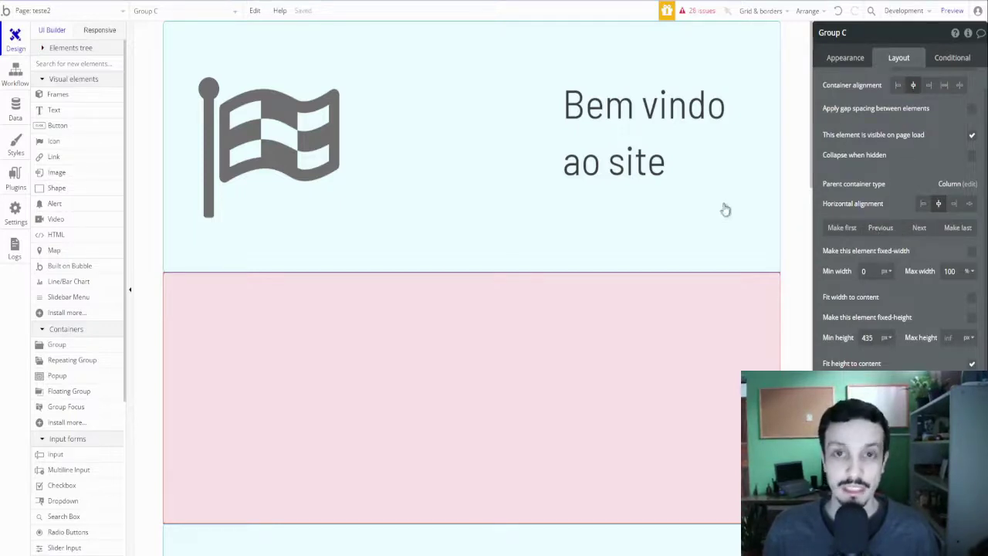
# Check the unit options for the pink group's maximum width and keep it as a percentage.
pyautogui.scroll(-3, 711, 235)
pyautogui.scroll(2, 695, 247)
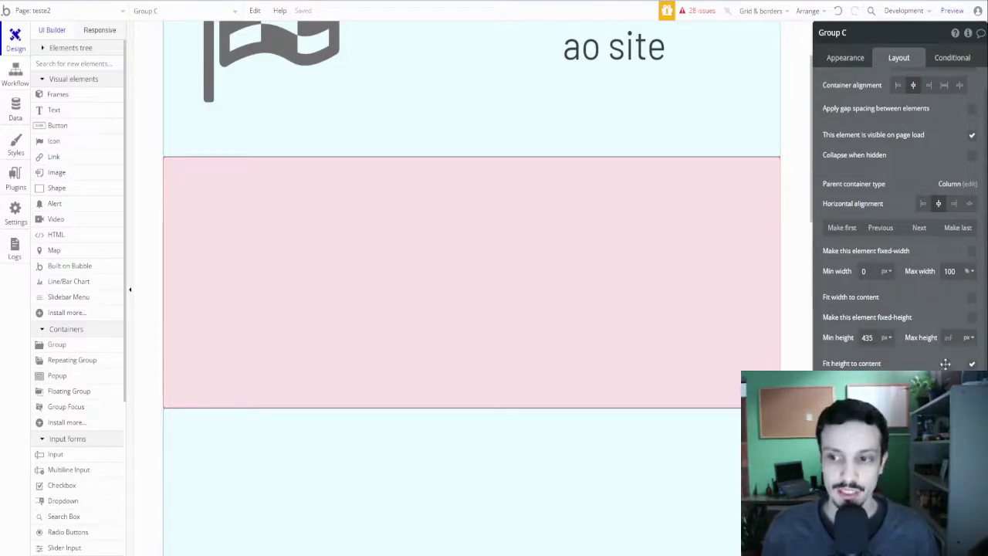
pyautogui.click(970, 277)
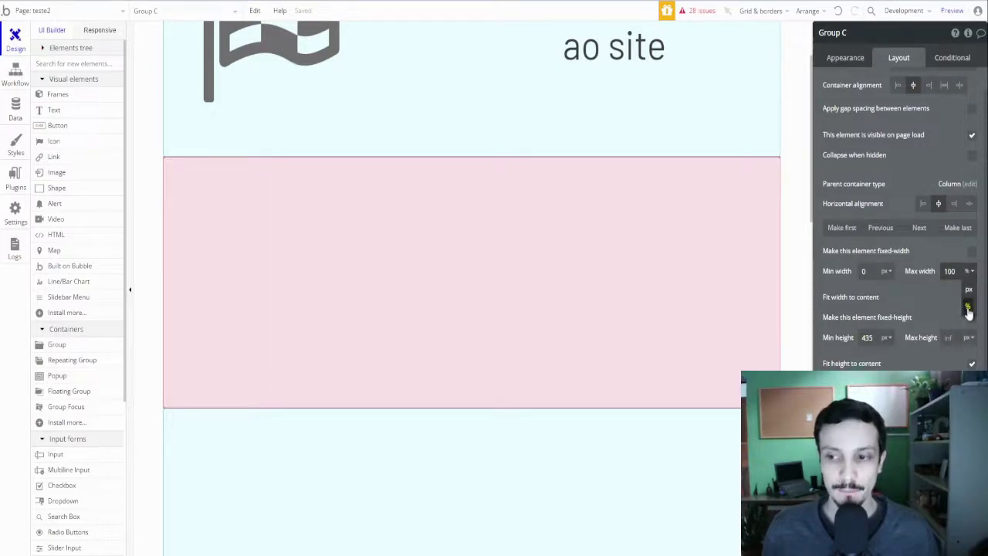
pyautogui.click(968, 309)
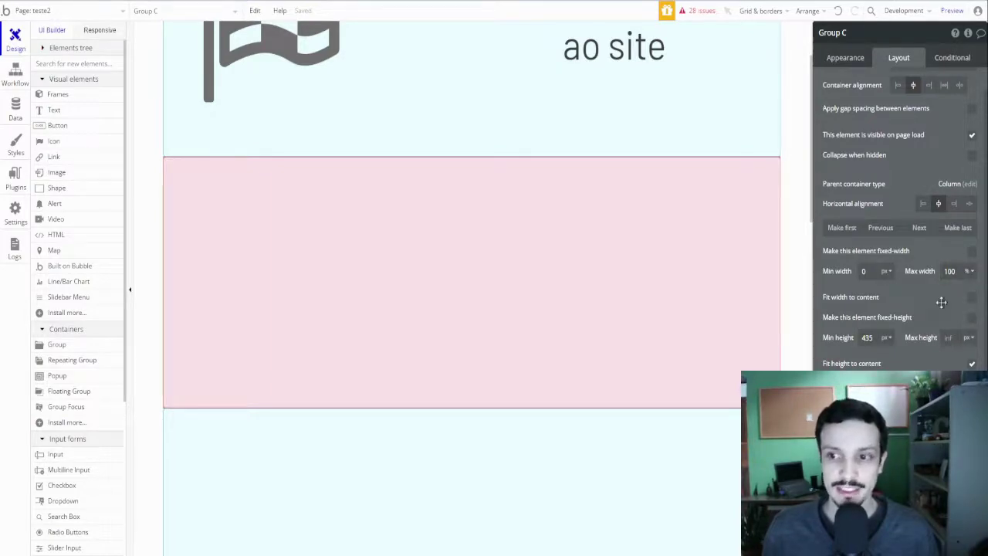
# Check the unit options for the pink group's minimum width and examine its margin and padding settings beside the canvas.
pyautogui.click(887, 273)
pyautogui.click(826, 292)
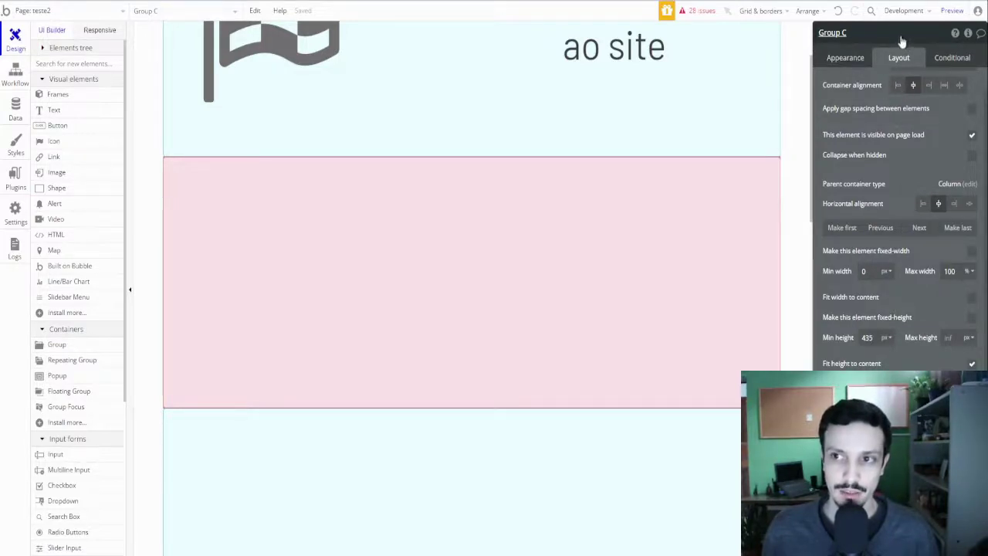
pyautogui.moveTo(900, 39); pyautogui.dragTo(271, 197)
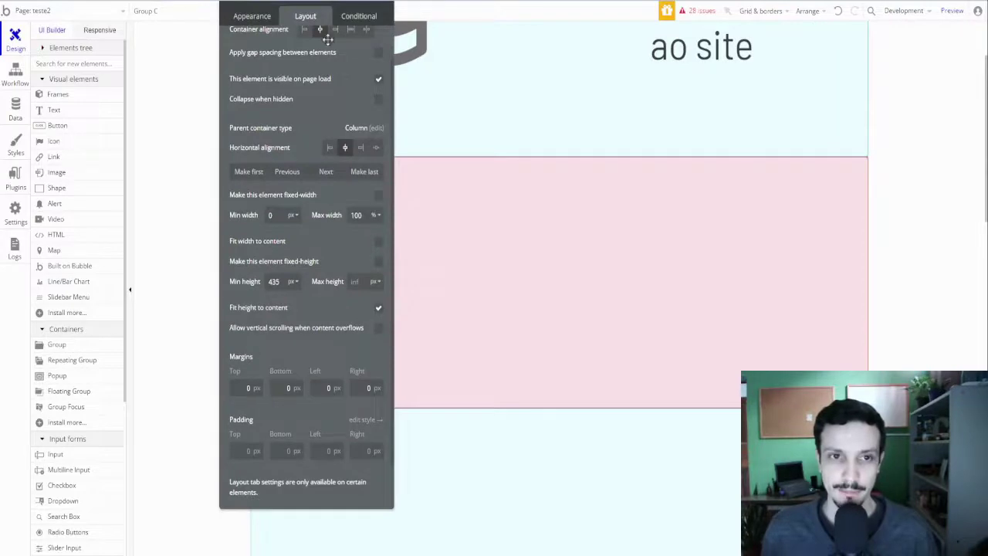
pyautogui.scroll(2, 610, 175)
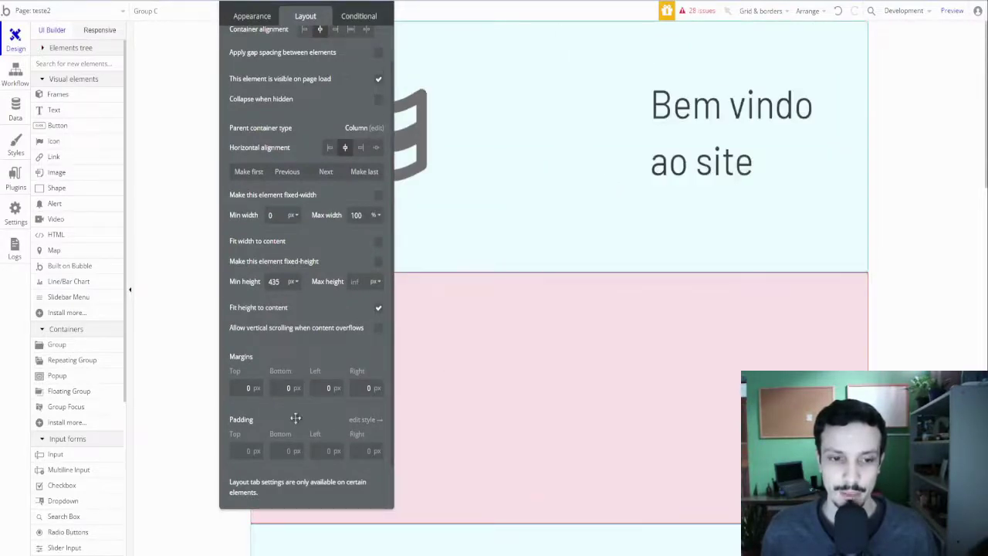
pyautogui.scroll(-2, 498, 354)
pyautogui.scroll(1, 498, 353)
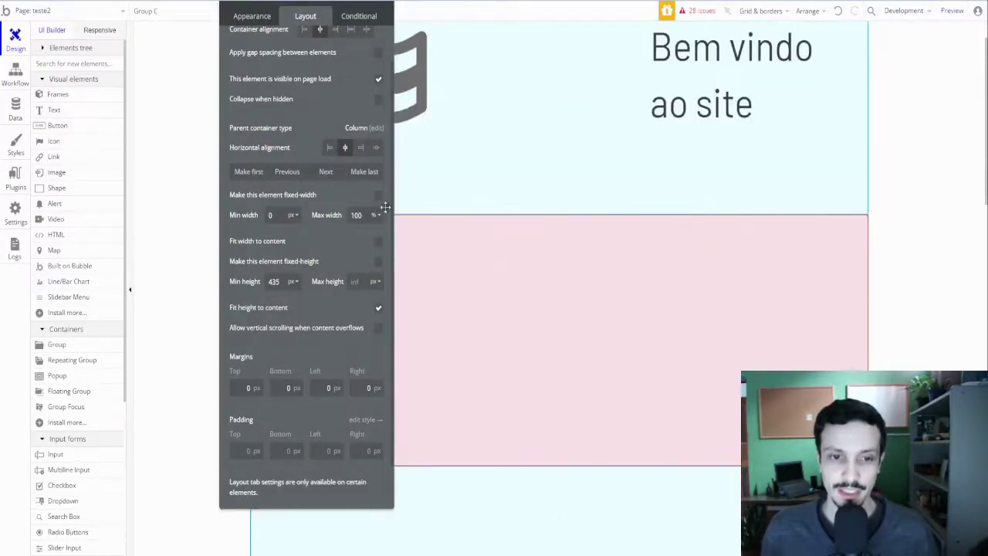
pyautogui.moveTo(287, 16); pyautogui.dragTo(122, 29)
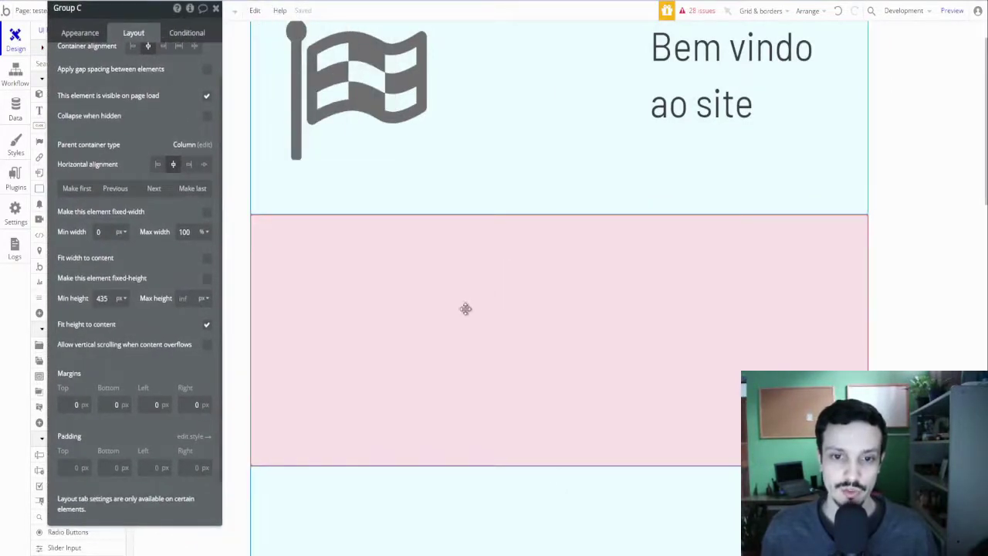
pyautogui.scroll(1, 527, 256)
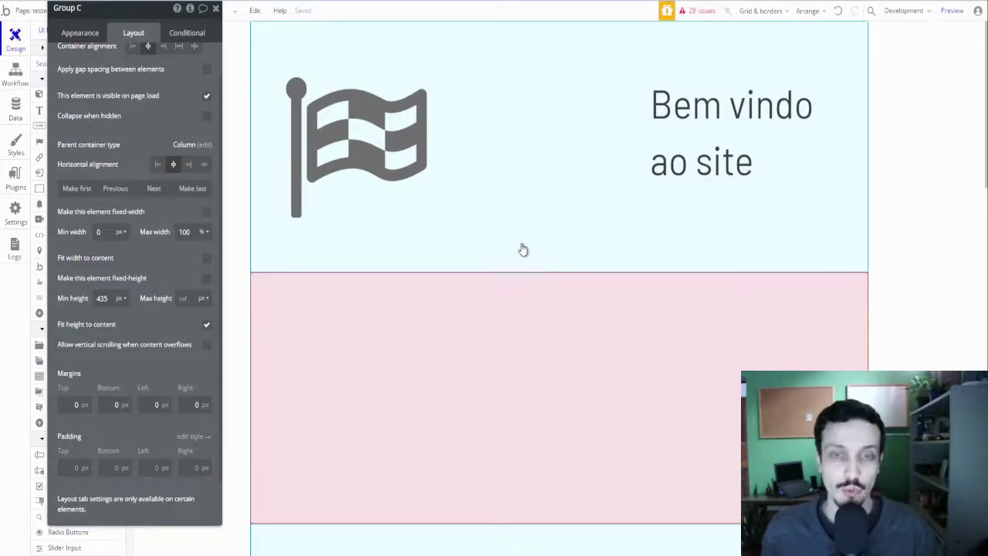
# Set the pink group's top and bottom margins to 10 px.
pyautogui.click(531, 198)
pyautogui.click(529, 358)
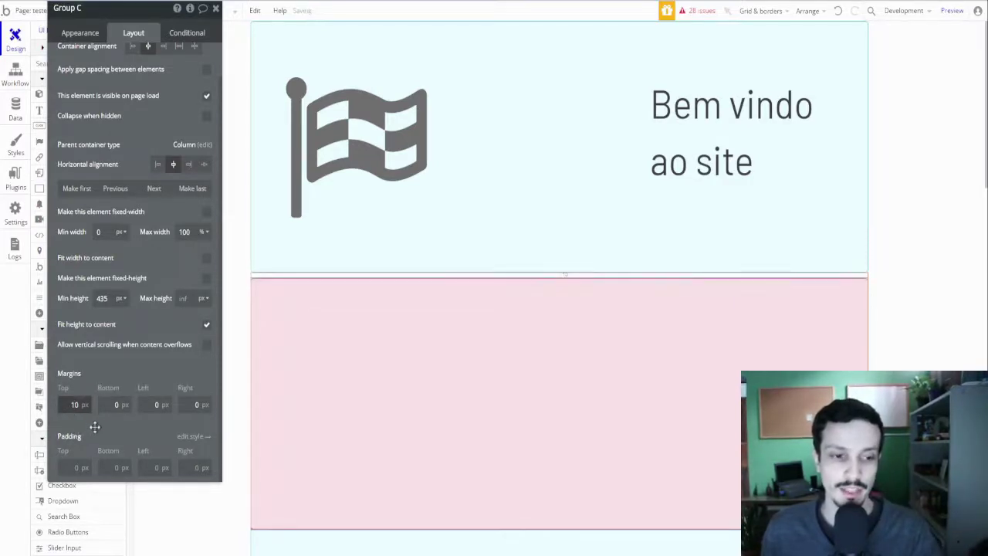
pyautogui.click(100, 424)
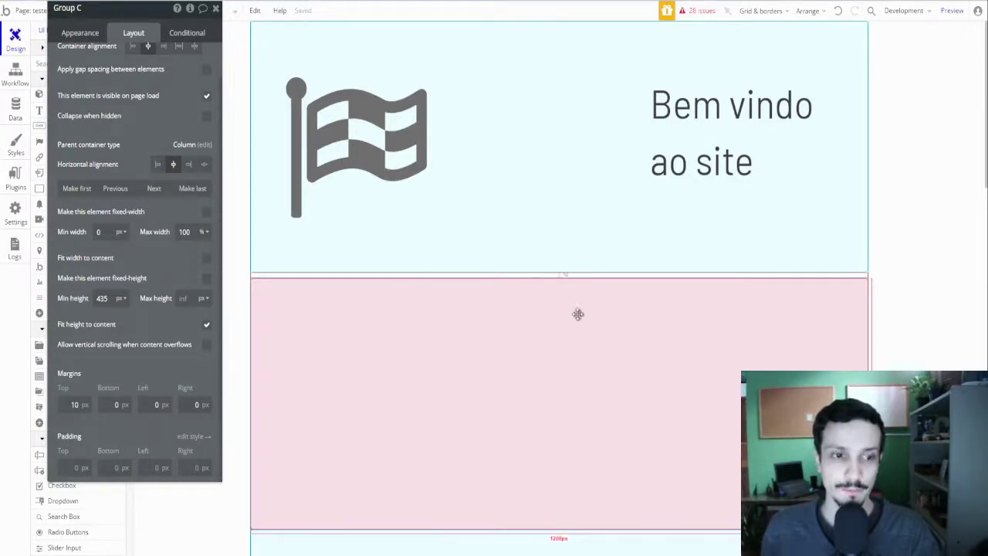
pyautogui.scroll(-2, 573, 251)
pyautogui.scroll(-4, 571, 247)
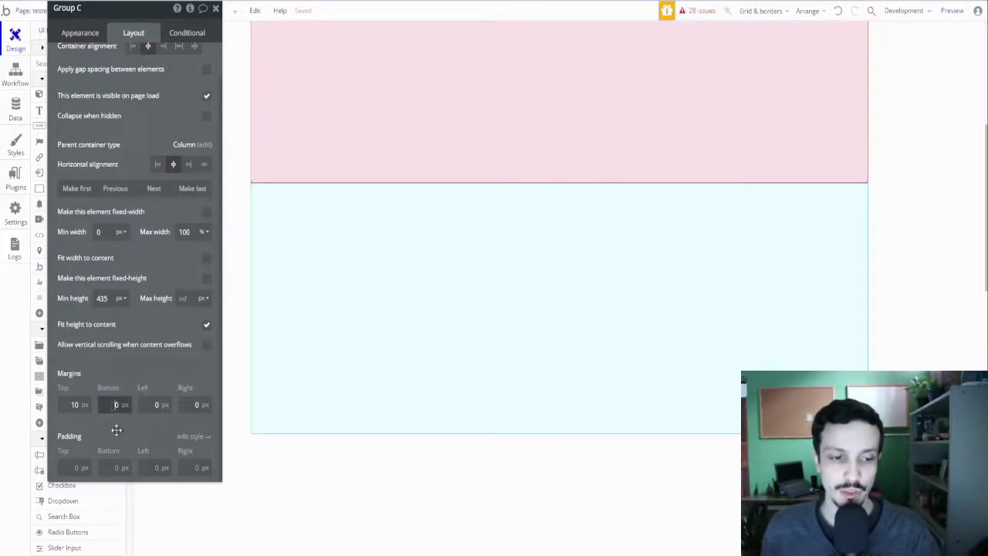
pyautogui.write('1')
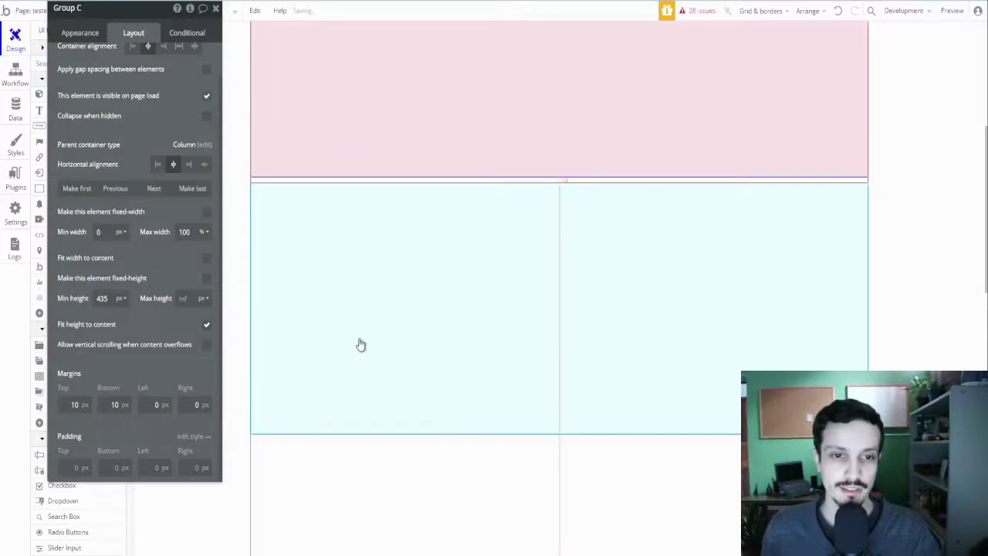
# Set the pink group's left and right margins to 10 px.
pyautogui.scroll(3, 360, 339)
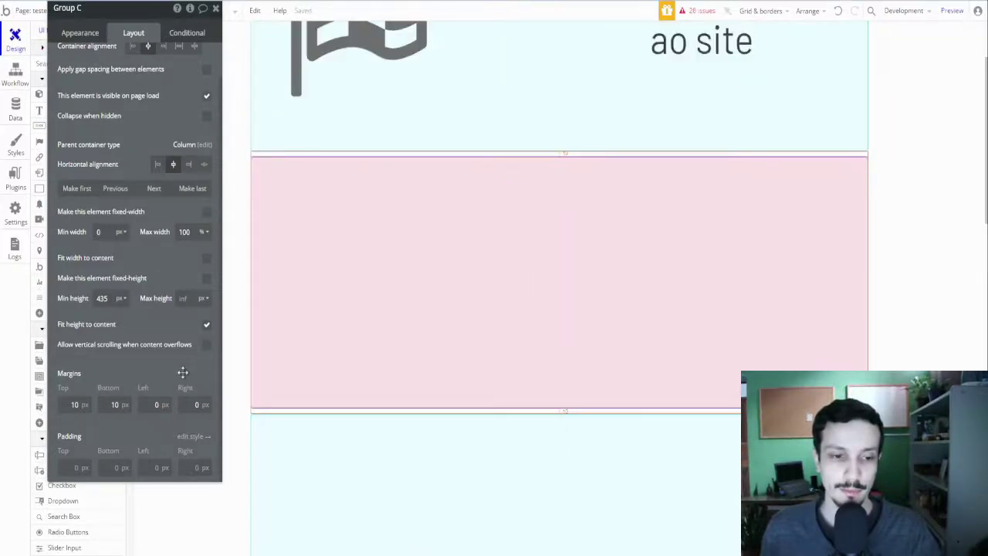
pyautogui.click(149, 420)
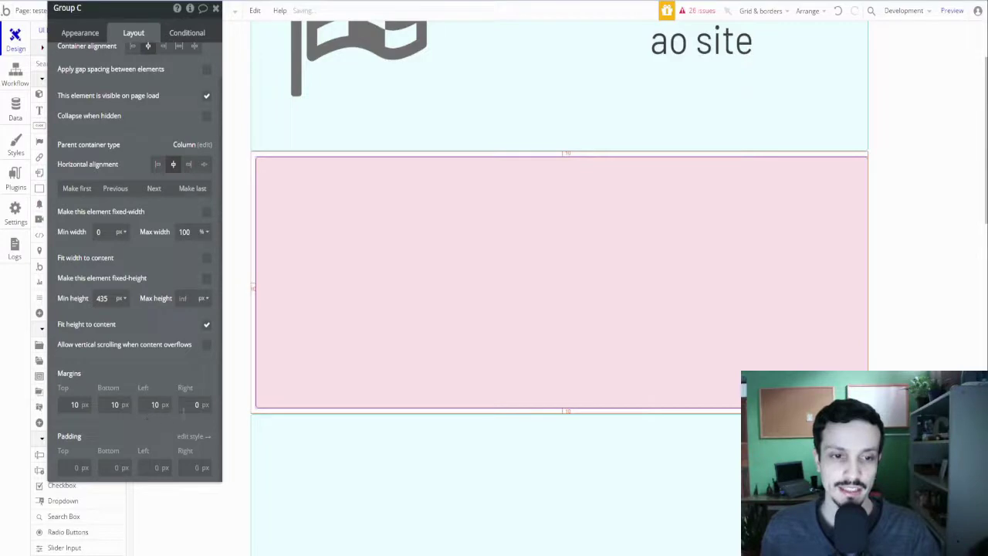
pyautogui.click(184, 410)
pyautogui.write('1')
pyautogui.click(176, 431)
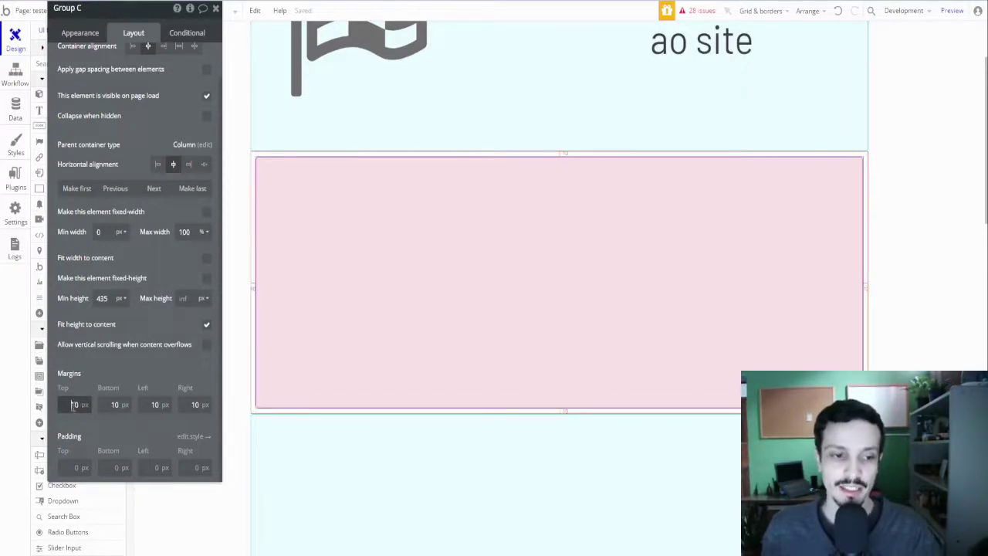
# Reset all four margins of the pink group to 0 px.
pyautogui.doubleClick(117, 406)
pyautogui.press('BackSpace')
pyautogui.click(155, 410)
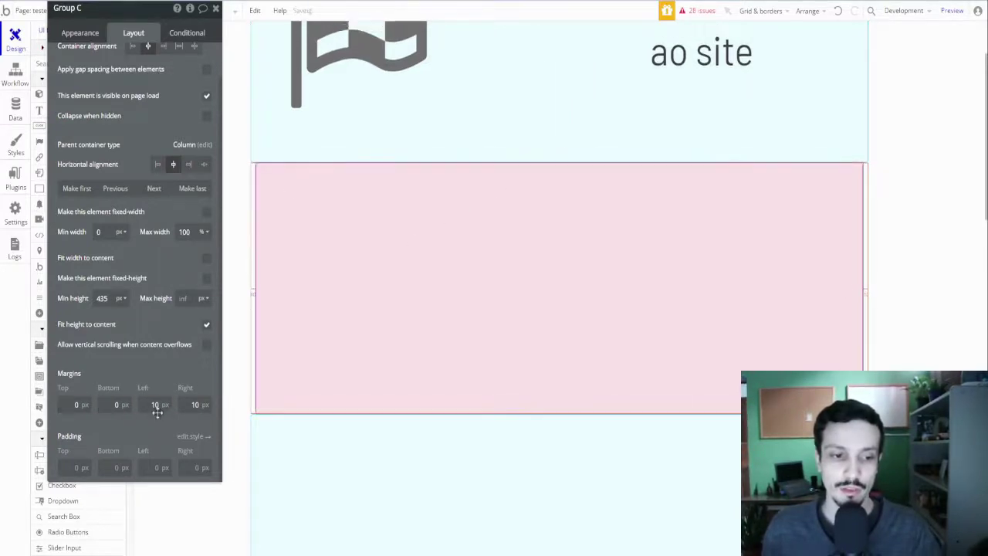
pyautogui.doubleClick(206, 410)
pyautogui.press('BackSpace')
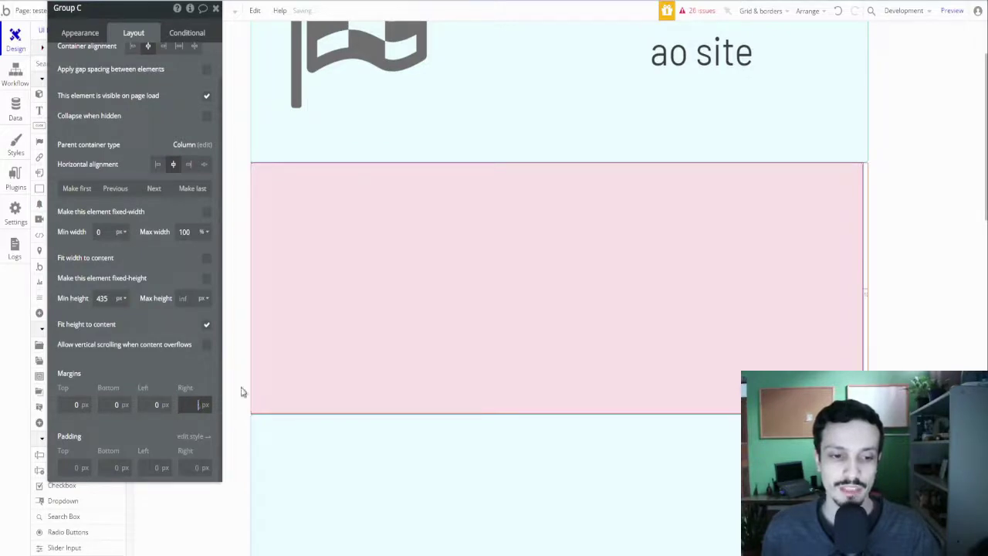
pyautogui.click(477, 322)
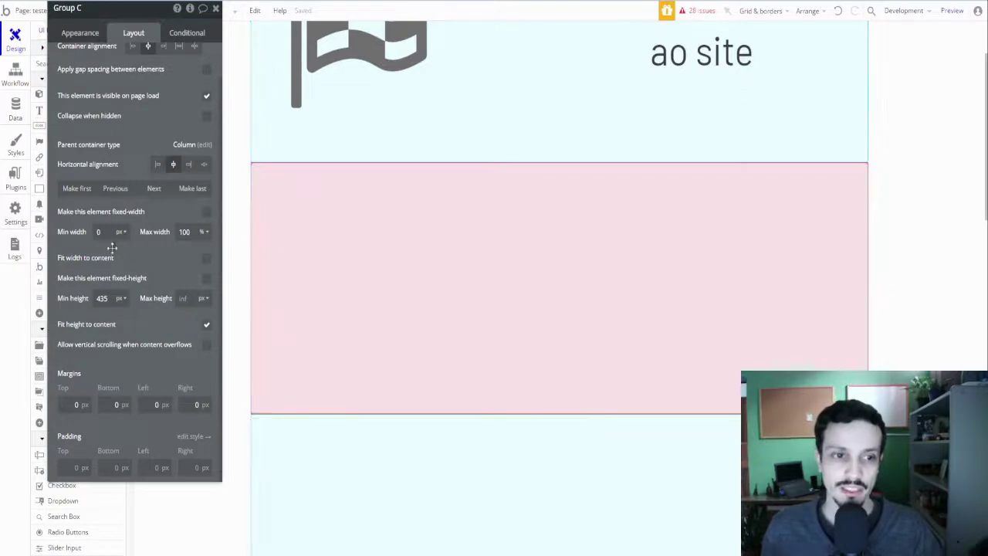
# Copy the first blue group with the flag and "Bem vindo ao site" text and paste two duplicates above the pink group.
pyautogui.scroll(1, 131, 203)
pyautogui.moveTo(157, 15); pyautogui.dragTo(931, 39)
pyautogui.click(490, 187)
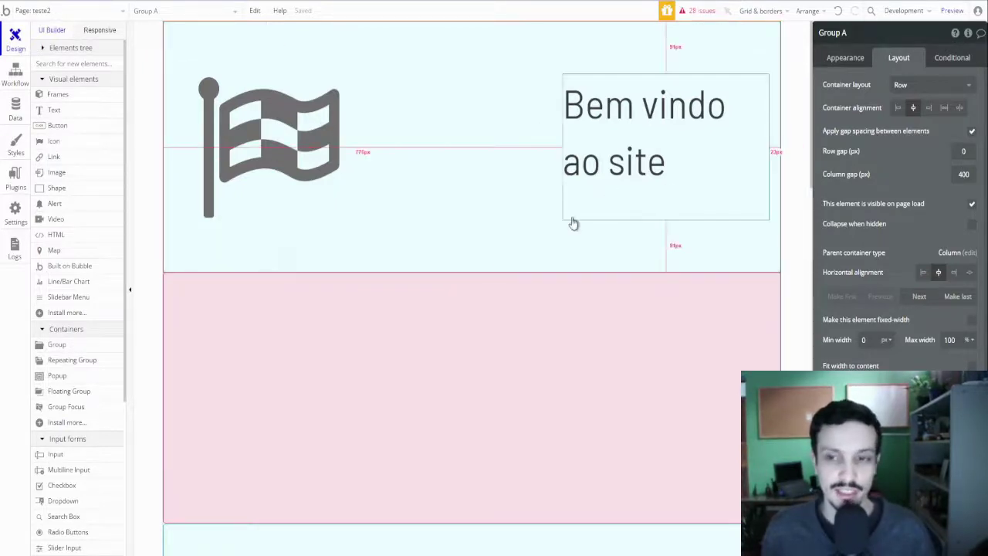
pyautogui.hotkey('ctrl', 'v')
pyautogui.hotkey('ctrl', 'v')
pyautogui.hotkey('ctrl', 'v')
pyautogui.scroll(-5, 463, 155)
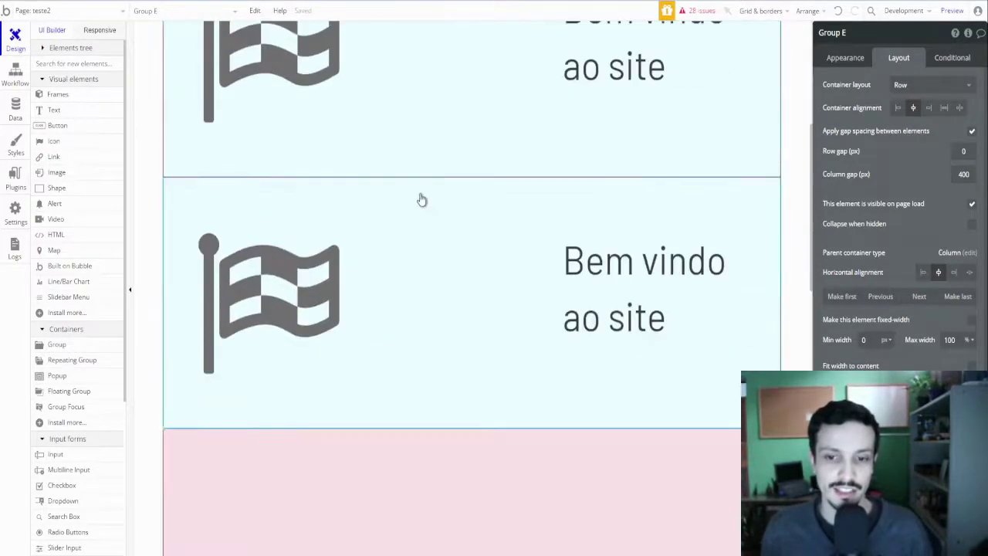
pyautogui.scroll(2, 416, 197)
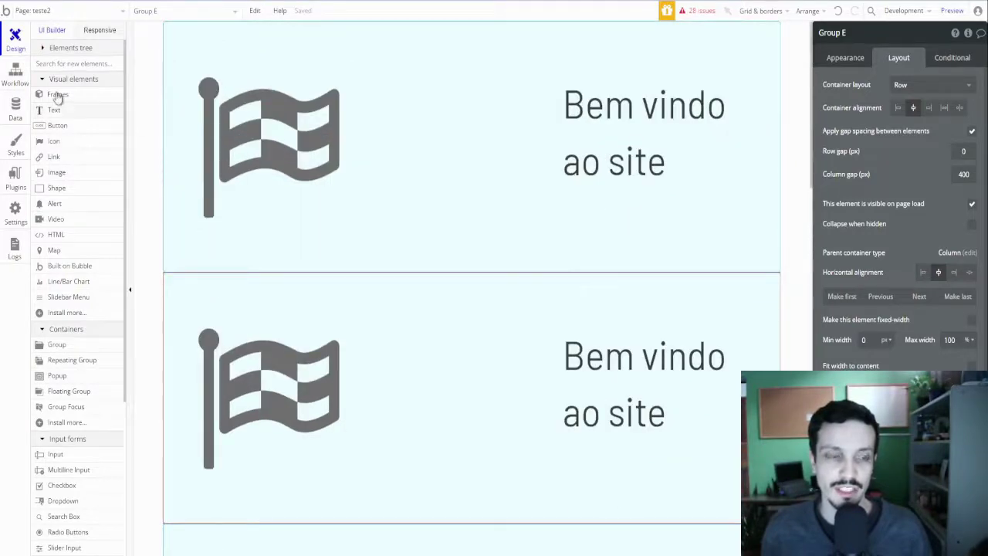